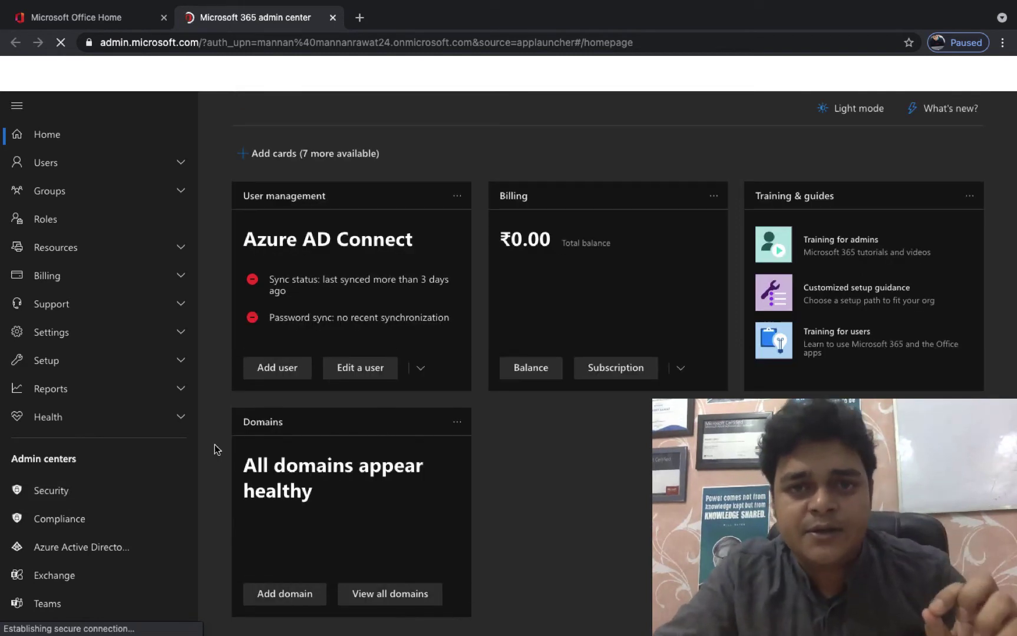
Step: Scroll down the Microsoft 365 admin center home page to see the Admin centers list
scroll(147, 486, "down", 1)
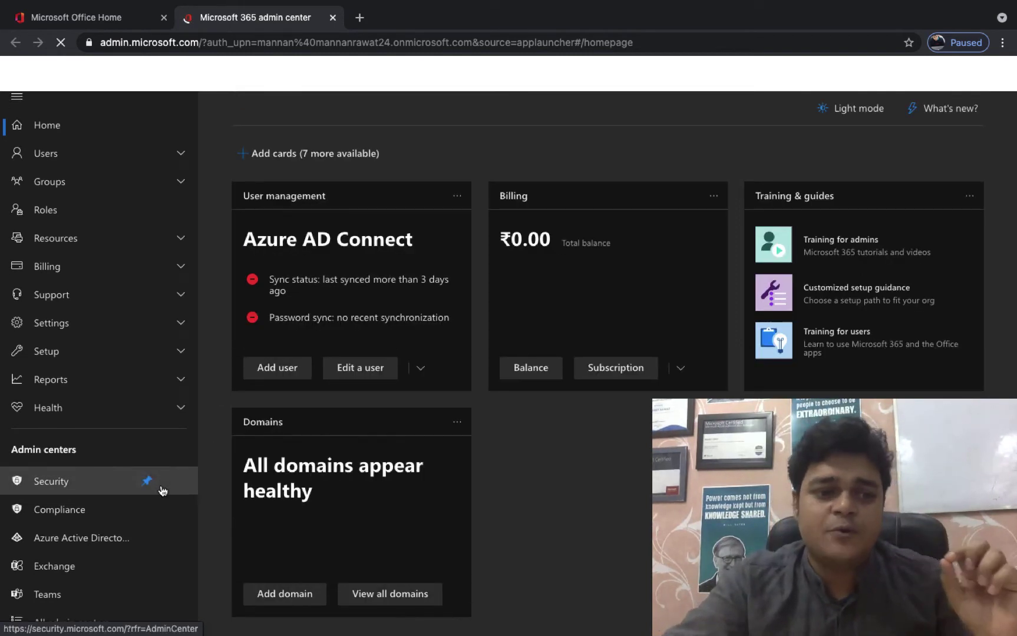
Step: Open the Azure AD admin center as the administrator and show the All users list
left_click(103, 541)
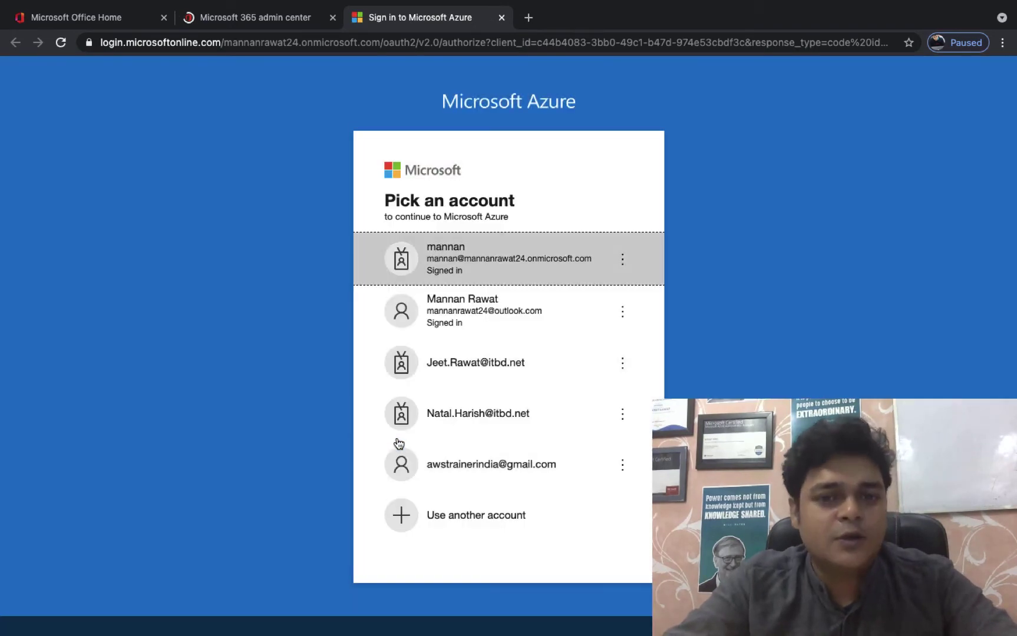
left_click(503, 258)
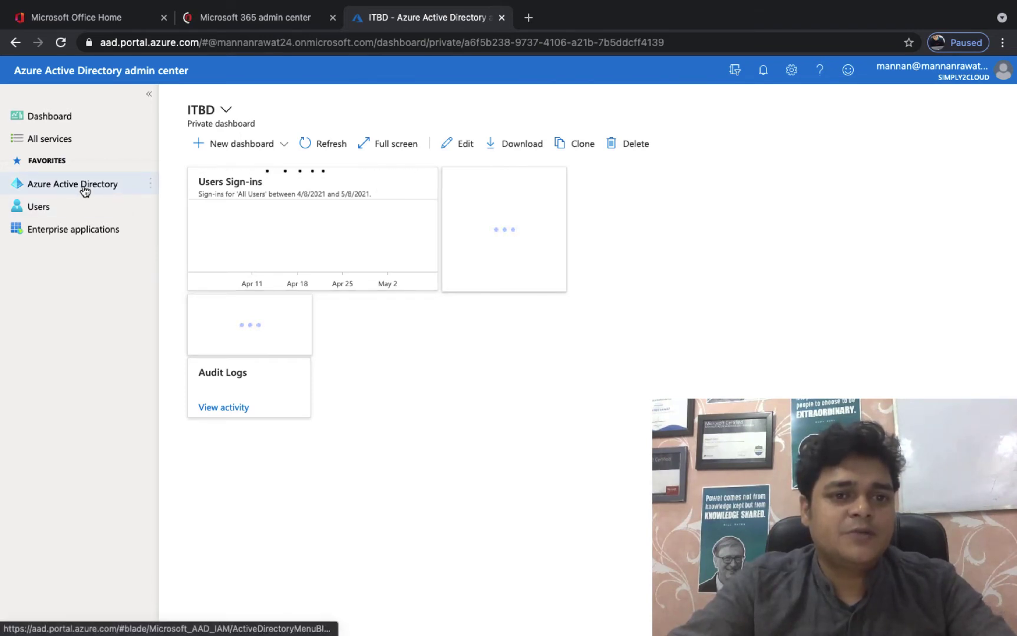
left_click(38, 207)
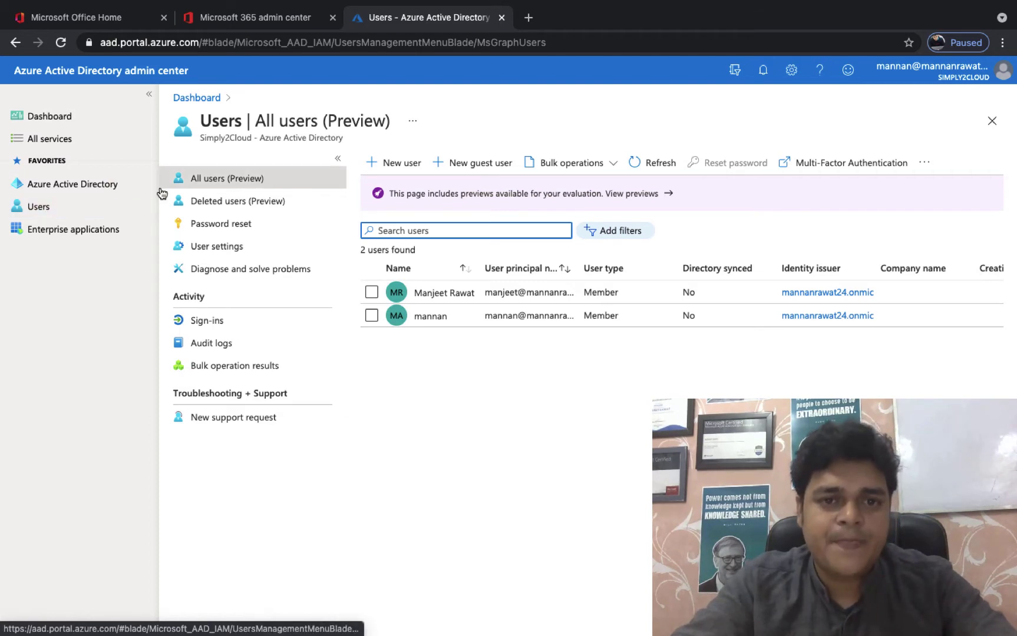
Step: Start a new user with user name AWS on the onmicrosoft domain and name AWS
left_click(397, 163)
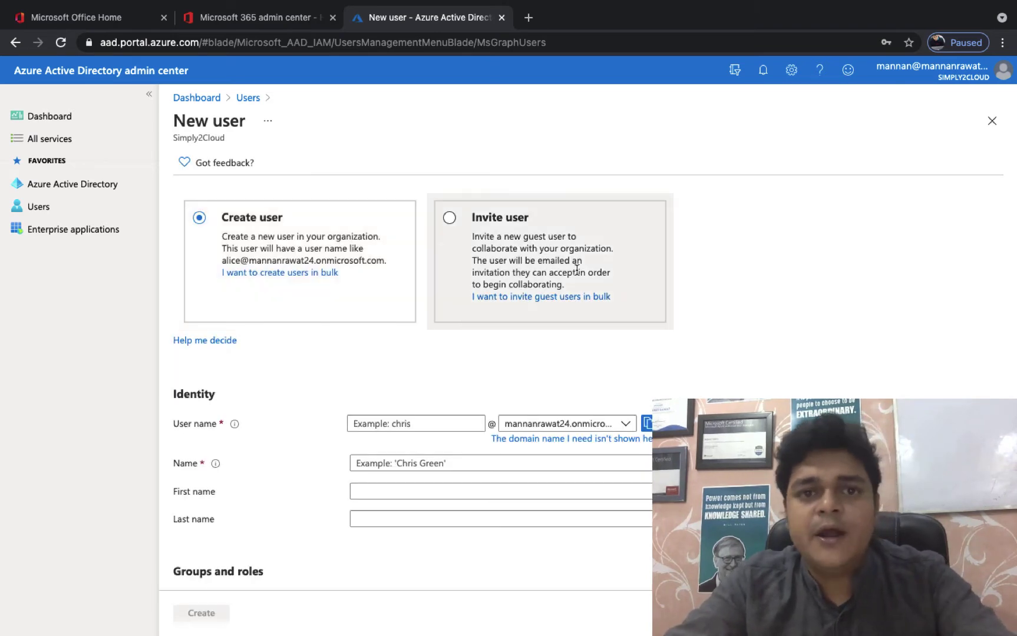
left_click(410, 418)
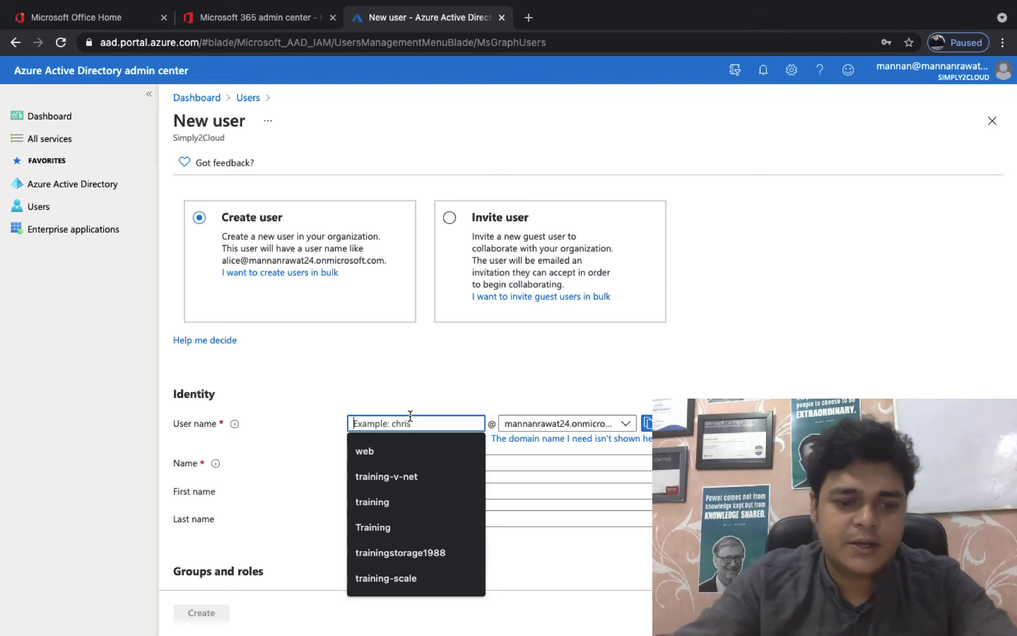
type("AWS")
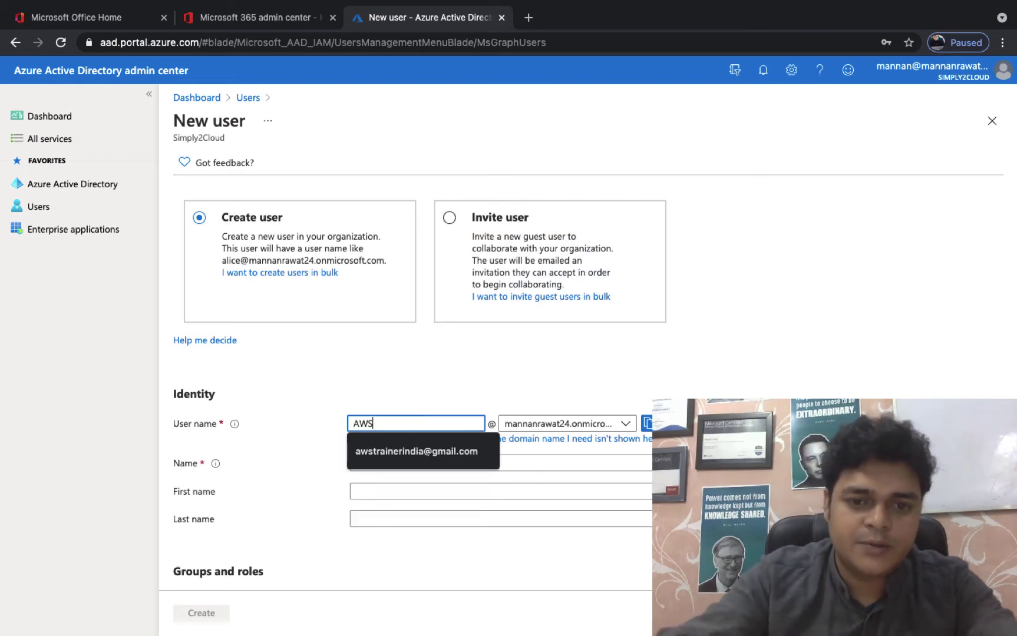
left_click(595, 423)
left_click(599, 472)
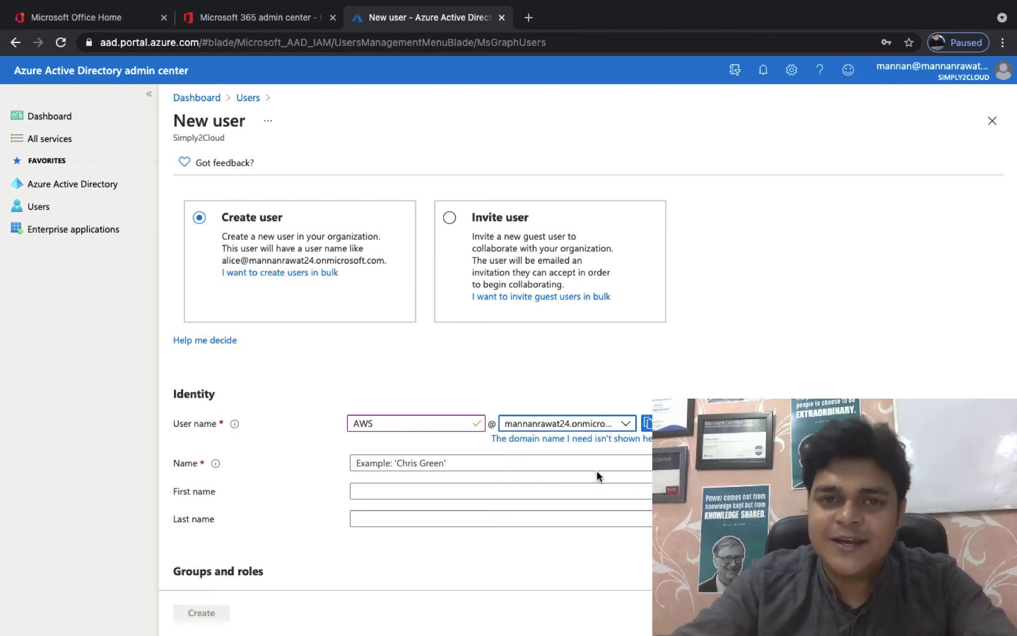
left_click(404, 458)
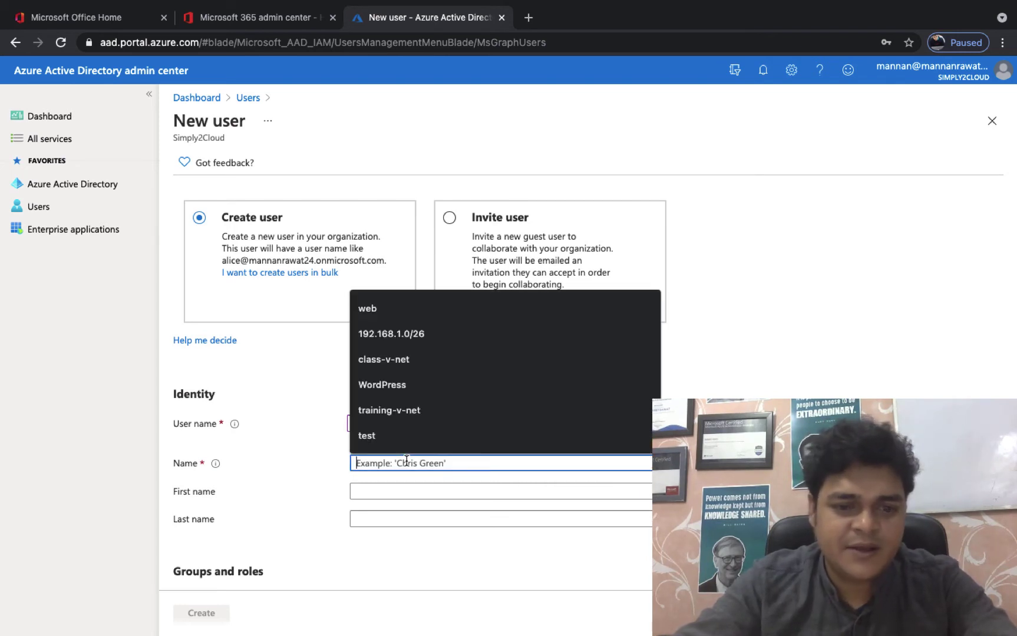
type("AWS")
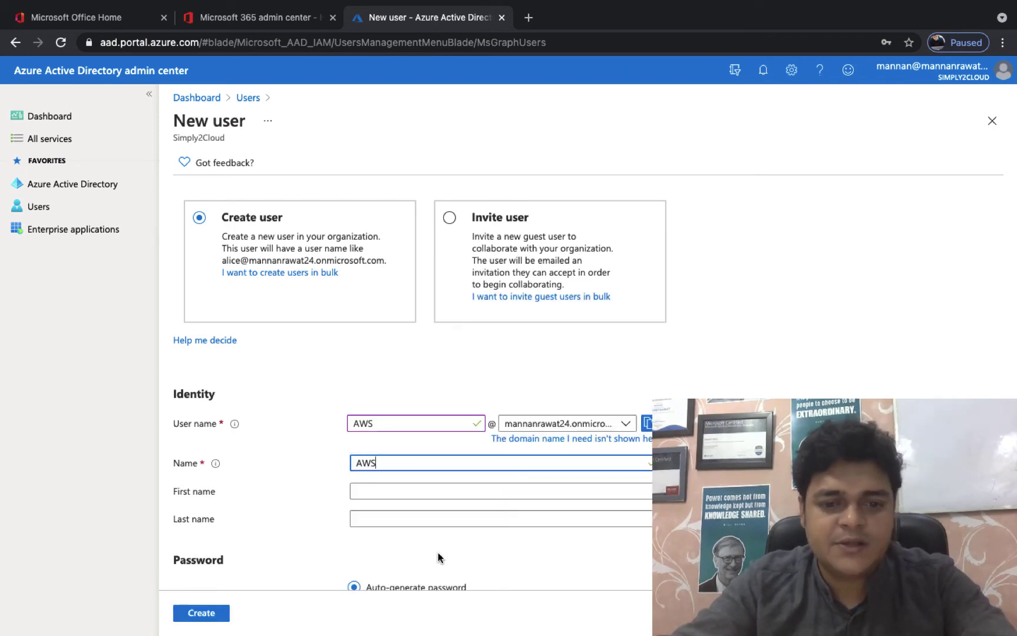
scroll(438, 553, "down", 7)
scroll(378, 255, "up", 2)
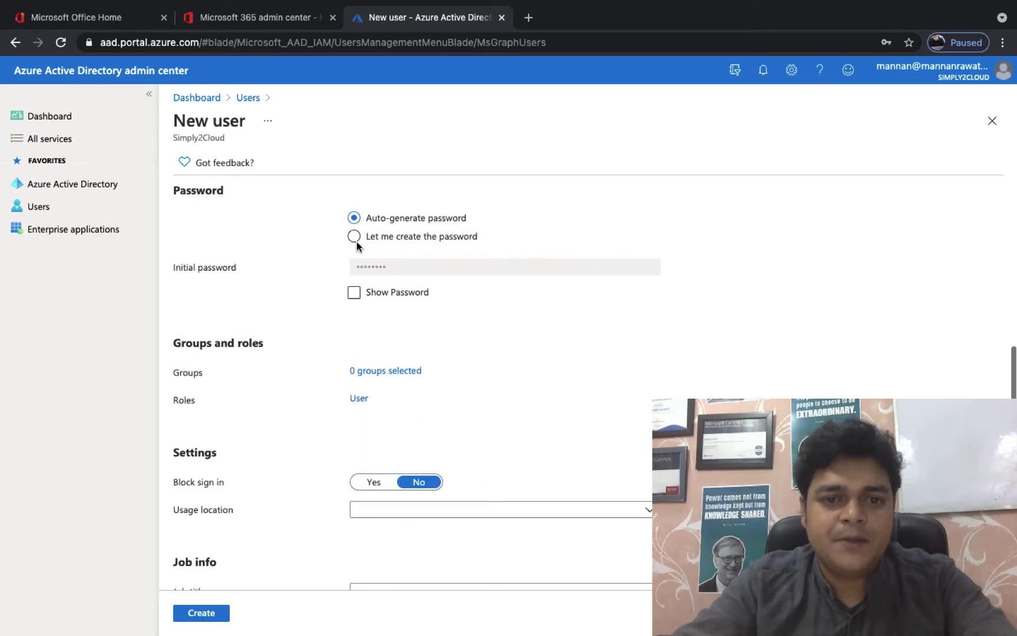
Step: Choose 'Let me create the password', enter an initial password, and create the user
left_click(353, 237)
left_click(371, 265)
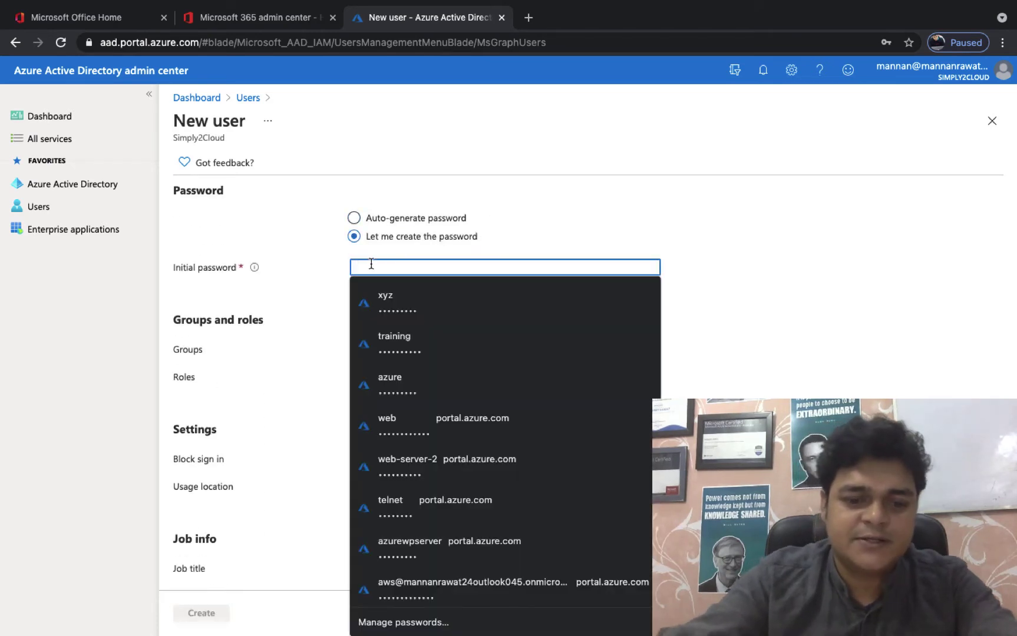
type("••••••••••")
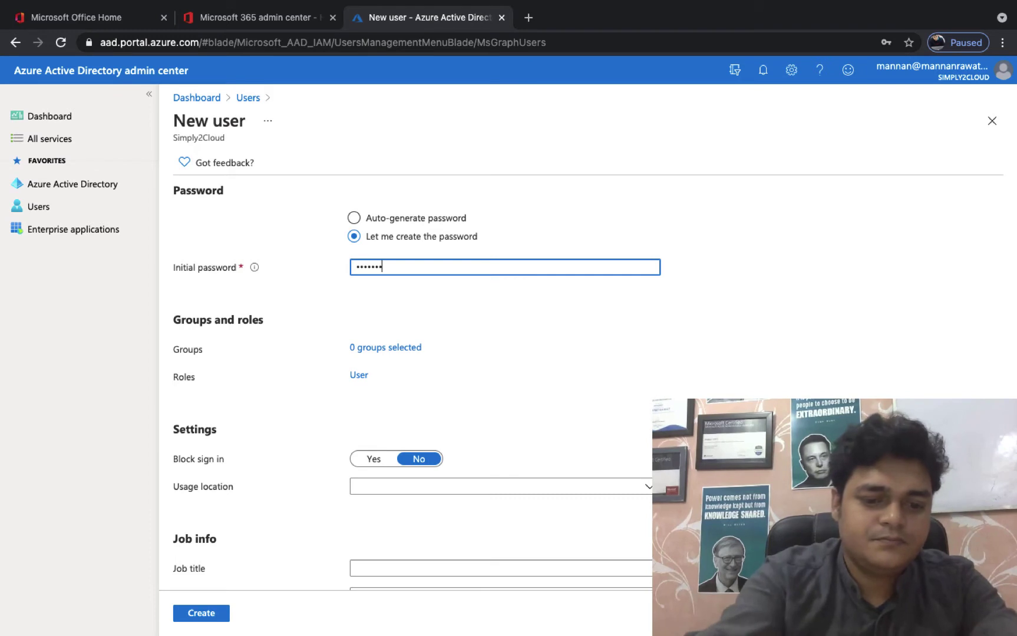
scroll(442, 298, "down", 2)
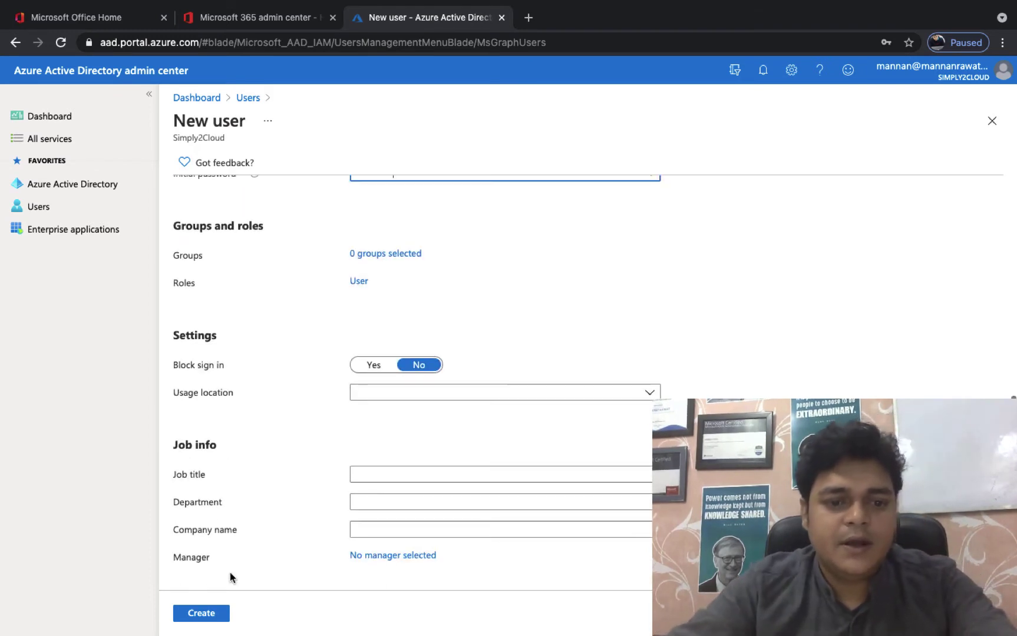
left_click(204, 614)
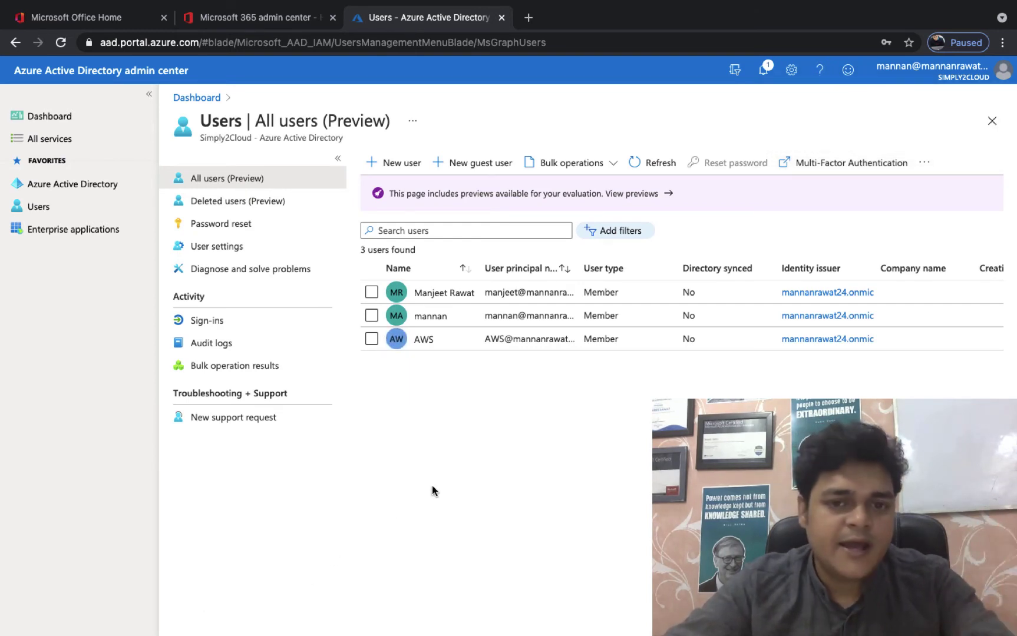
Step: Copy the AWS user's sign-in address from their profile
left_click(424, 339)
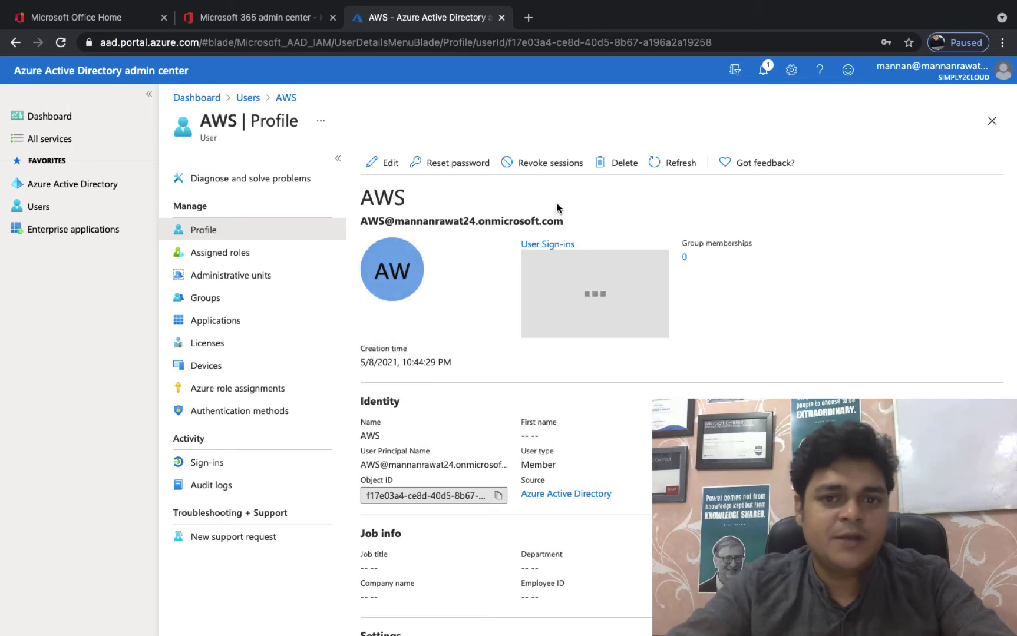
left_click_drag(570, 220, 378, 217)
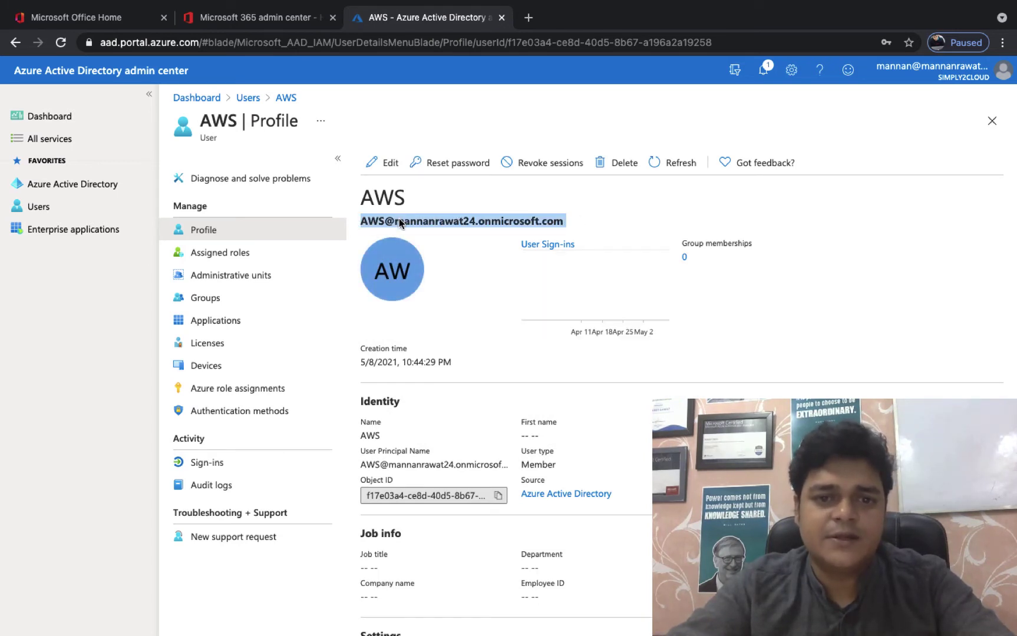
right_click(399, 222)
left_click(438, 254)
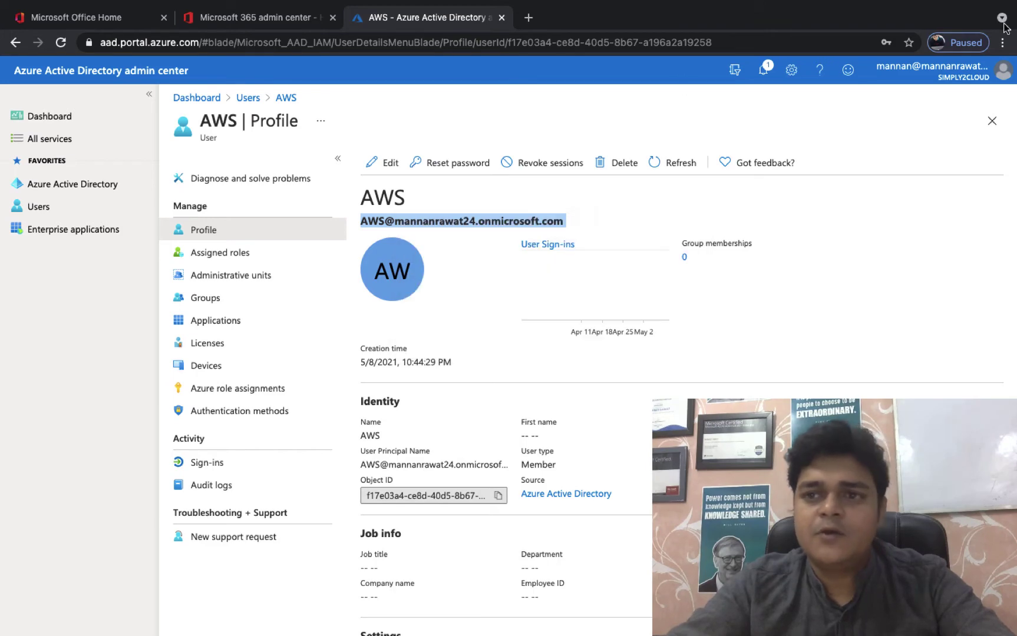
Step: In a new private window, sign in to portal.office as AWS with the initial password
left_click(1002, 43)
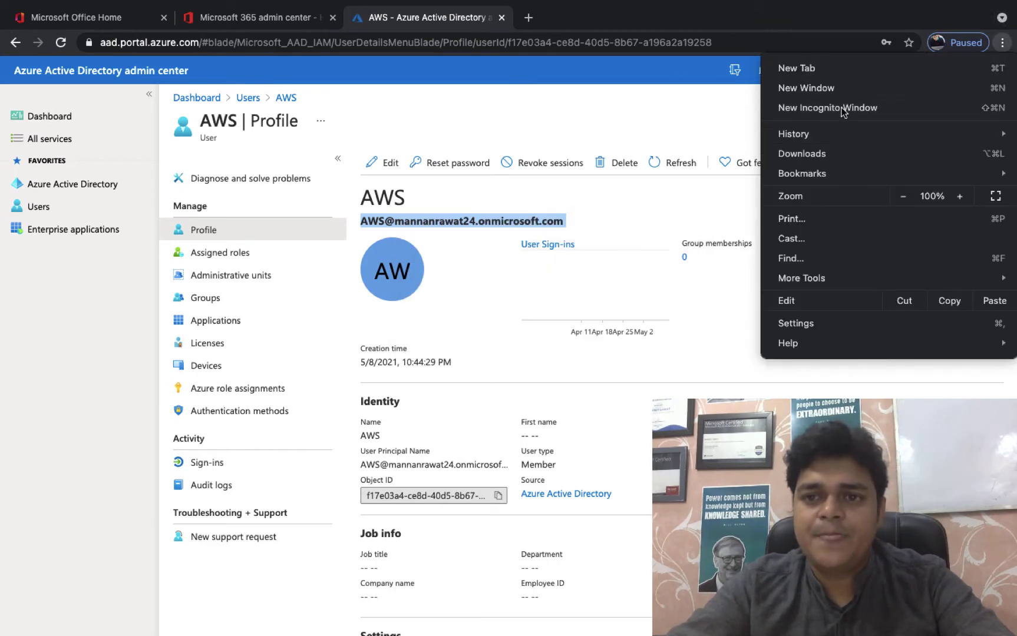
left_click(842, 109)
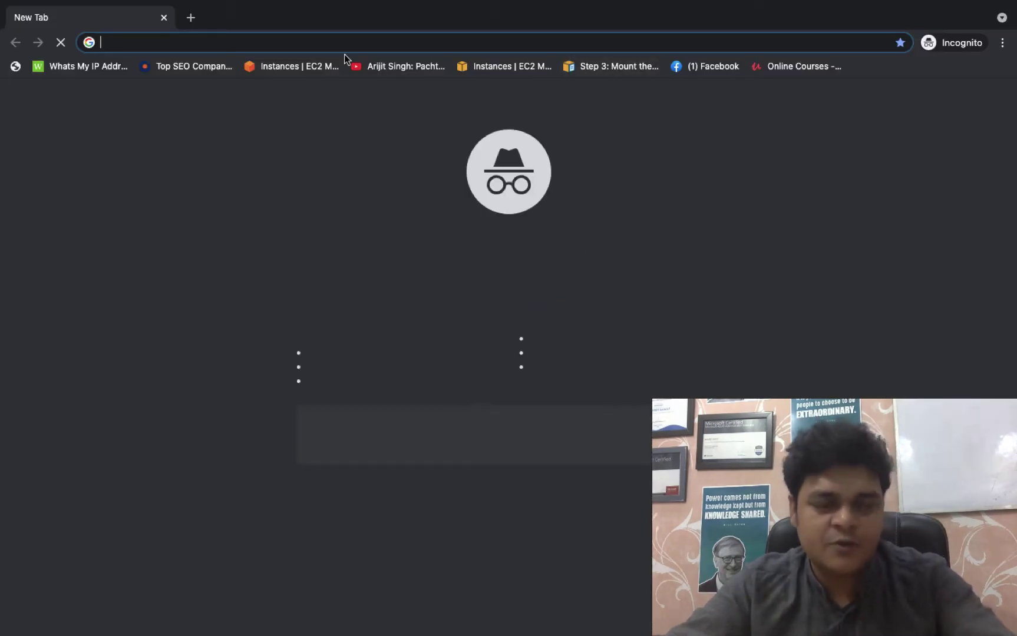
type("porta")
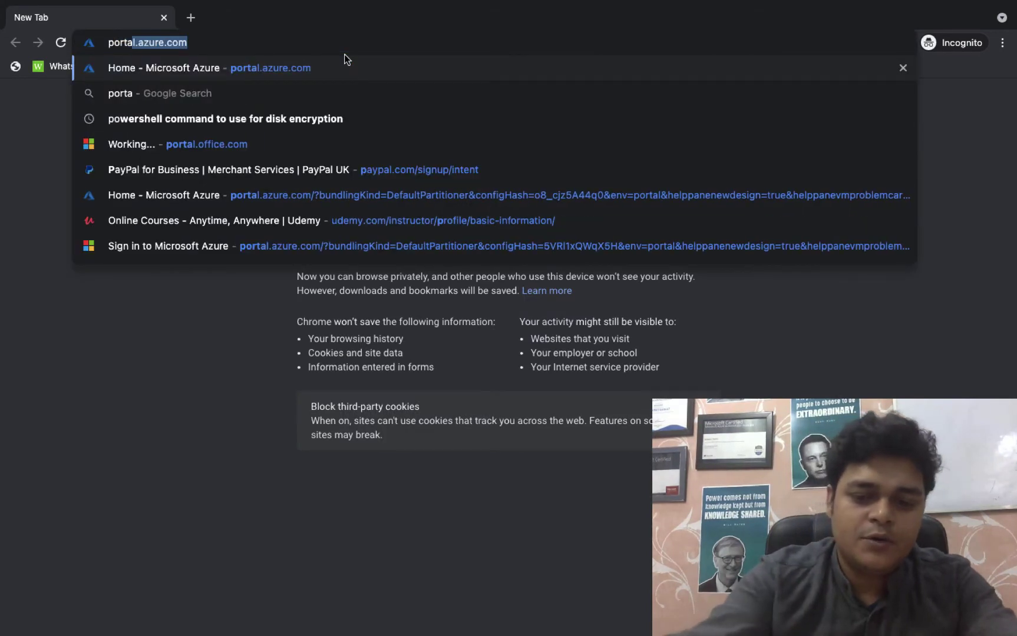
type("l.off")
key("Return")
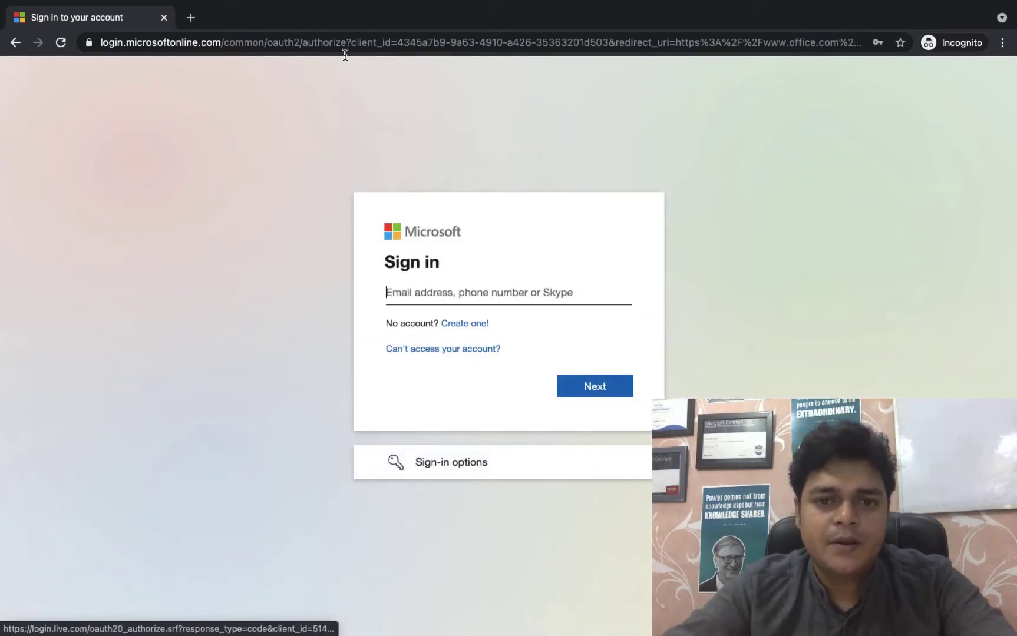
left_click(471, 291)
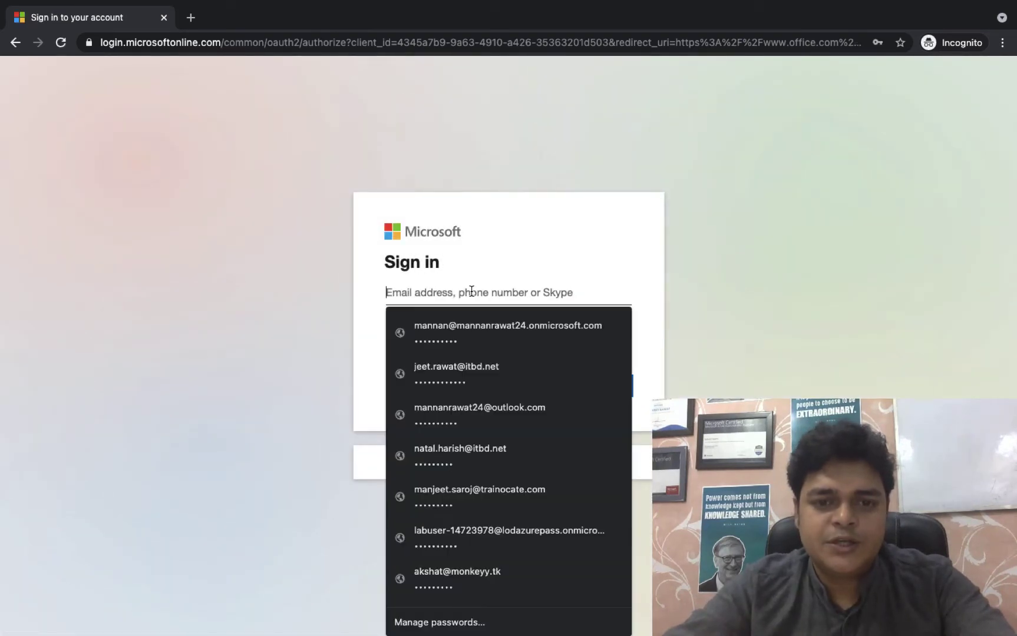
key("super+v")
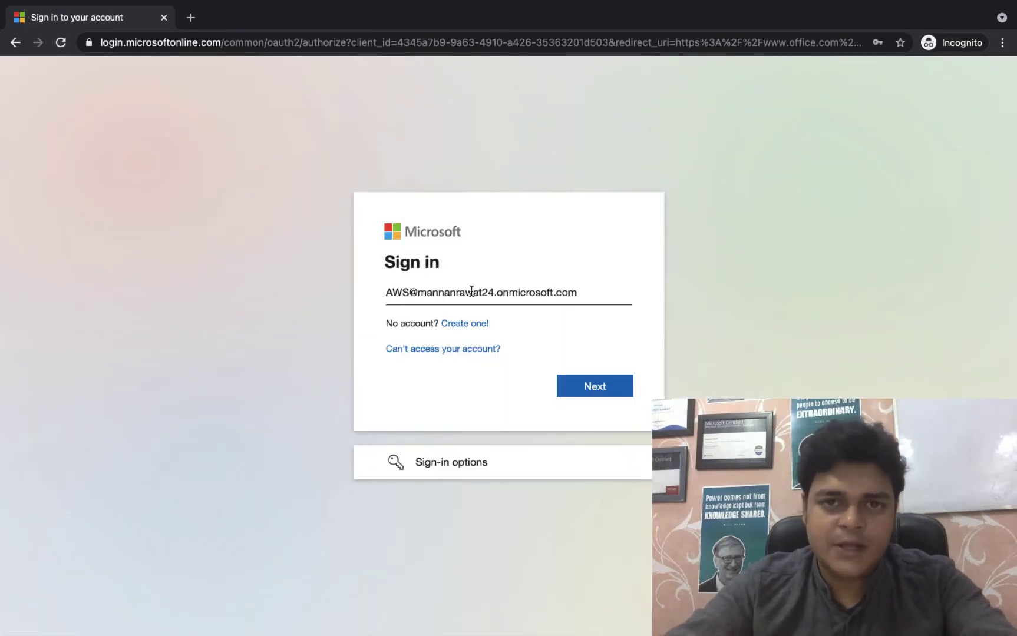
left_click(592, 387)
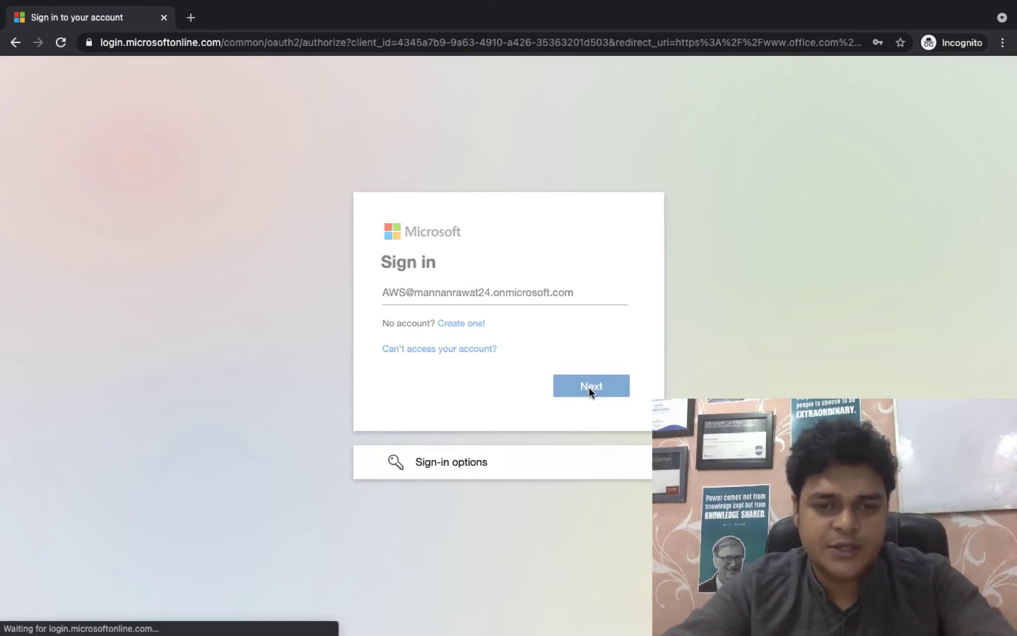
type("***")
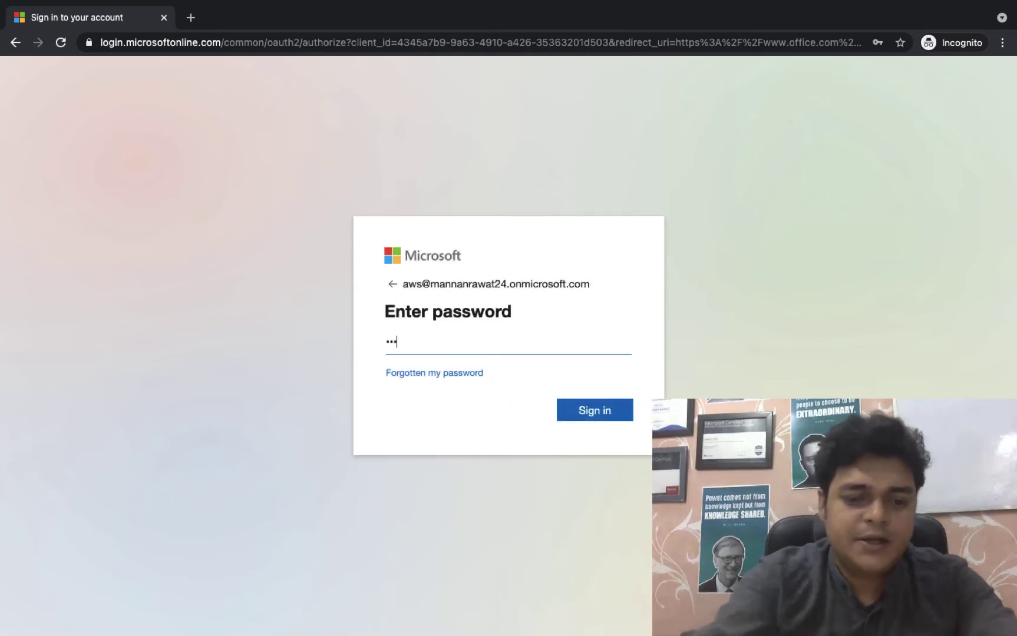
type("*******")
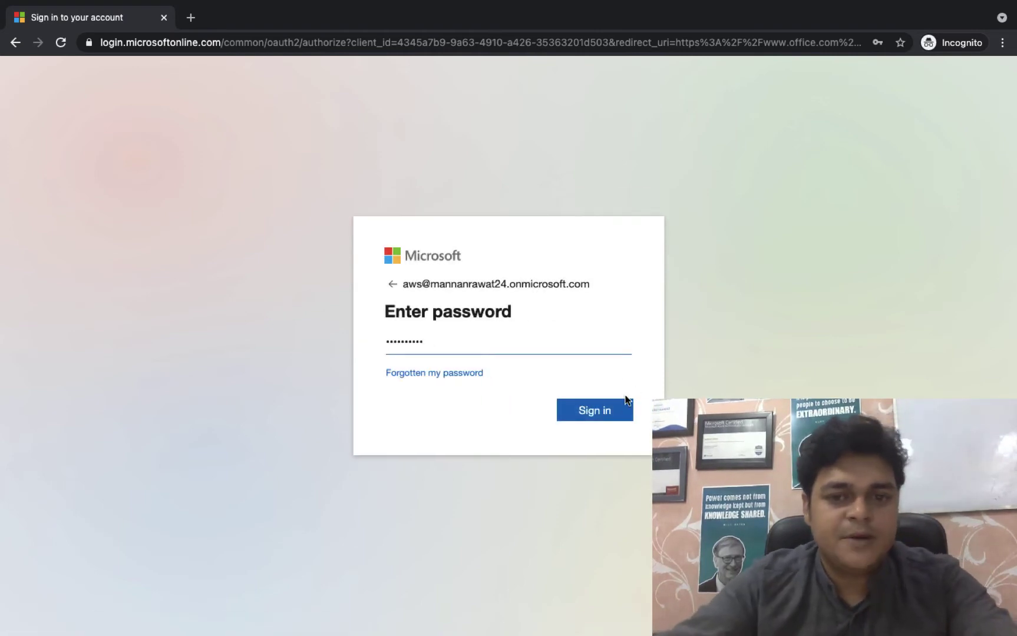
left_click(607, 411)
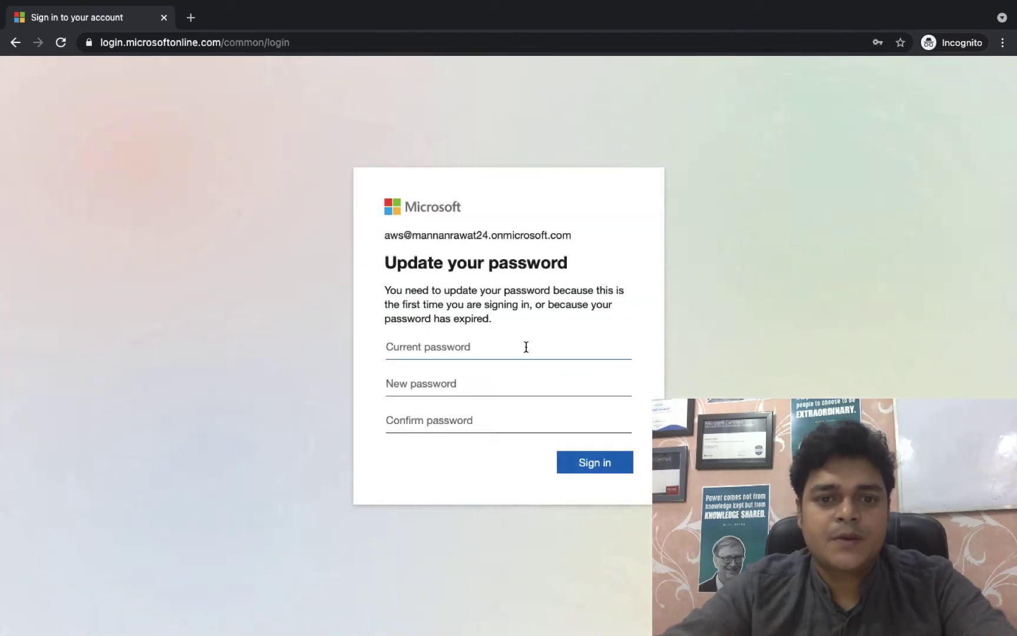
Step: Enter the current password and a new password twice to replace the expired one
left_click(484, 347)
type("*********")
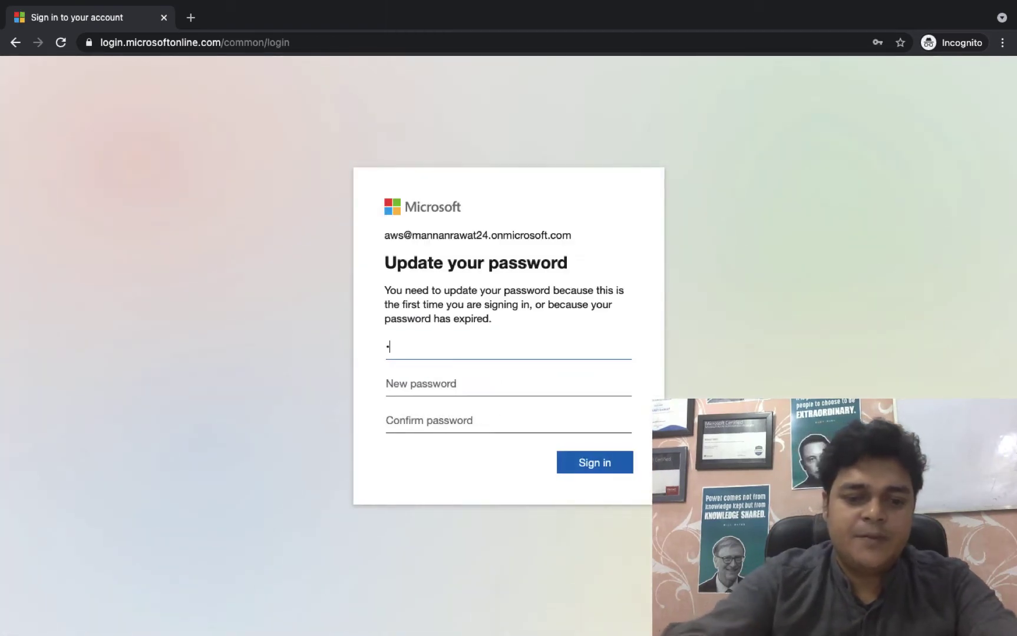
type("*")
key("Tab")
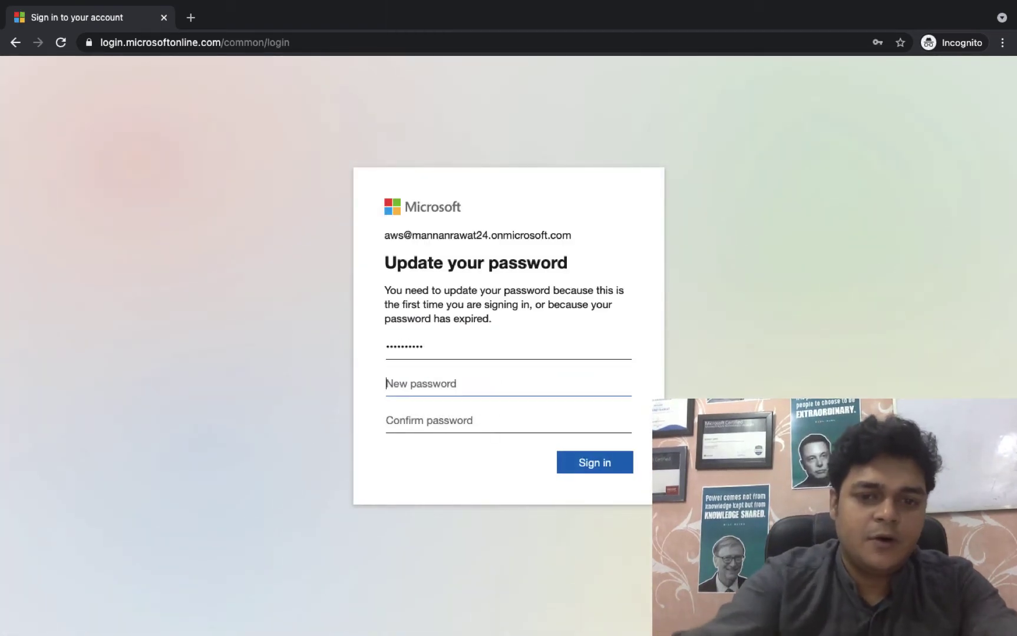
type("******")
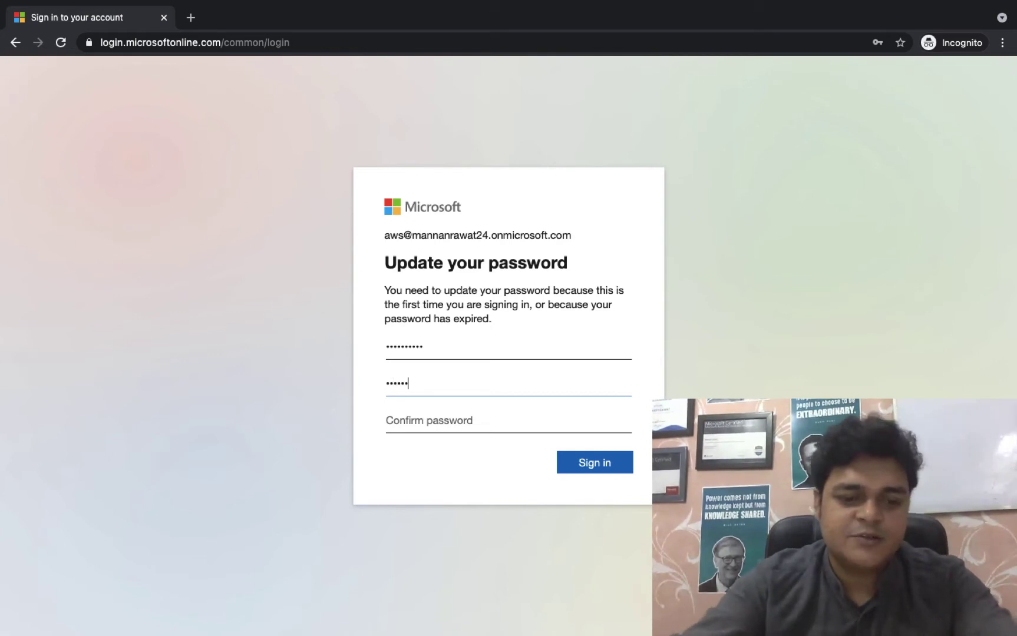
type("***")
key("Tab")
type("*****")
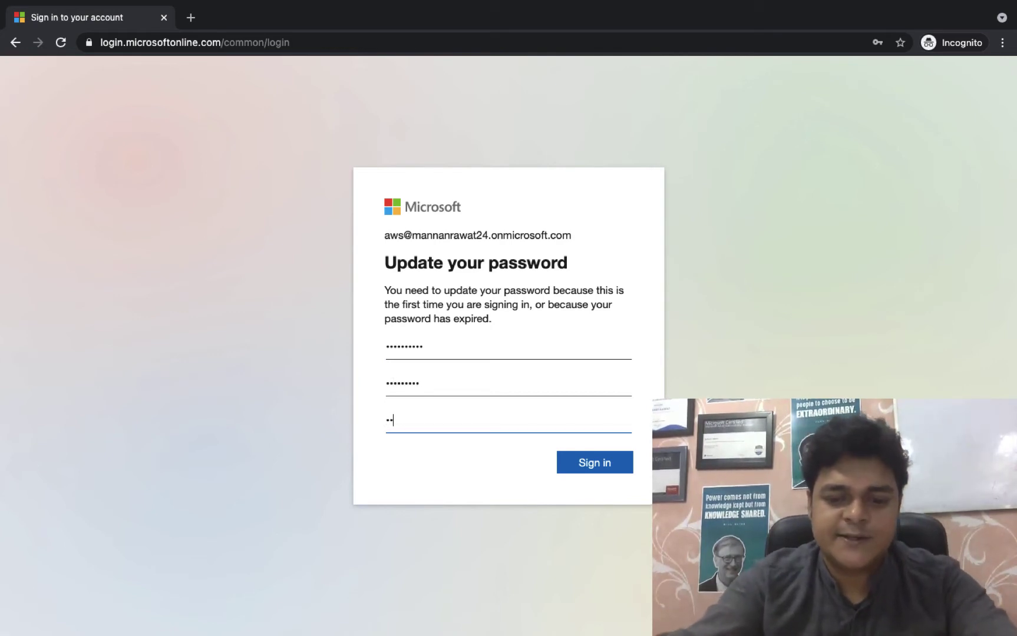
type("****")
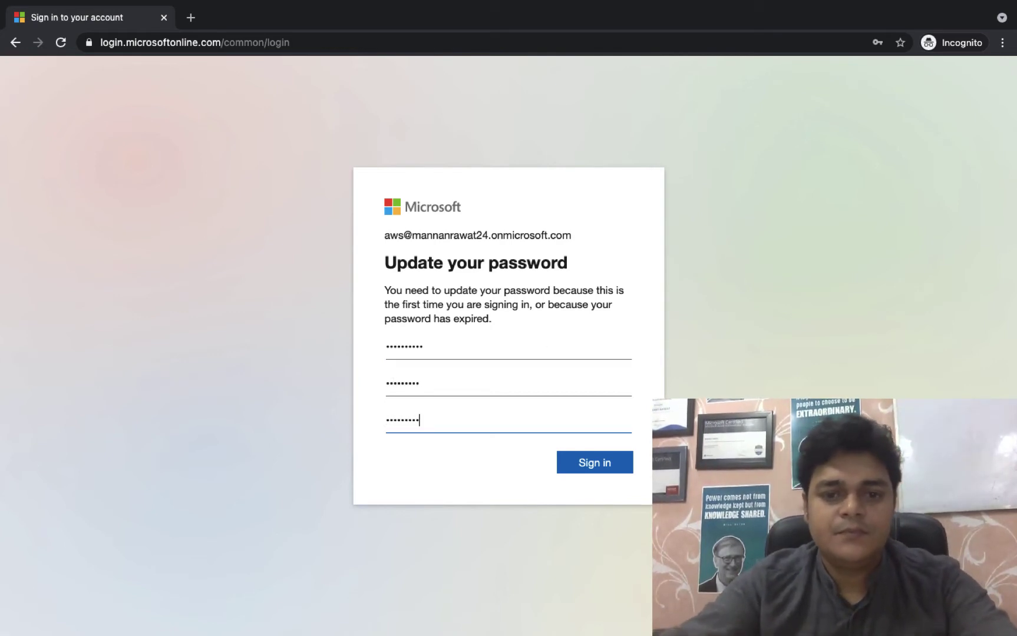
left_click(587, 466)
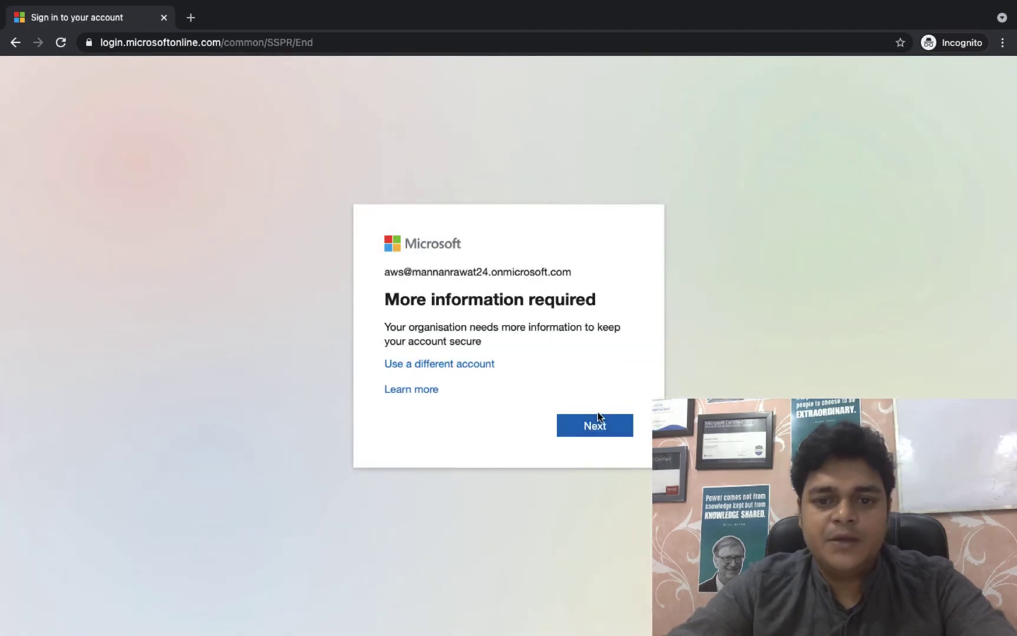
Step: Continue past More information required, cancel registration, stay signed in, and dismiss the filter tip
left_click(598, 422)
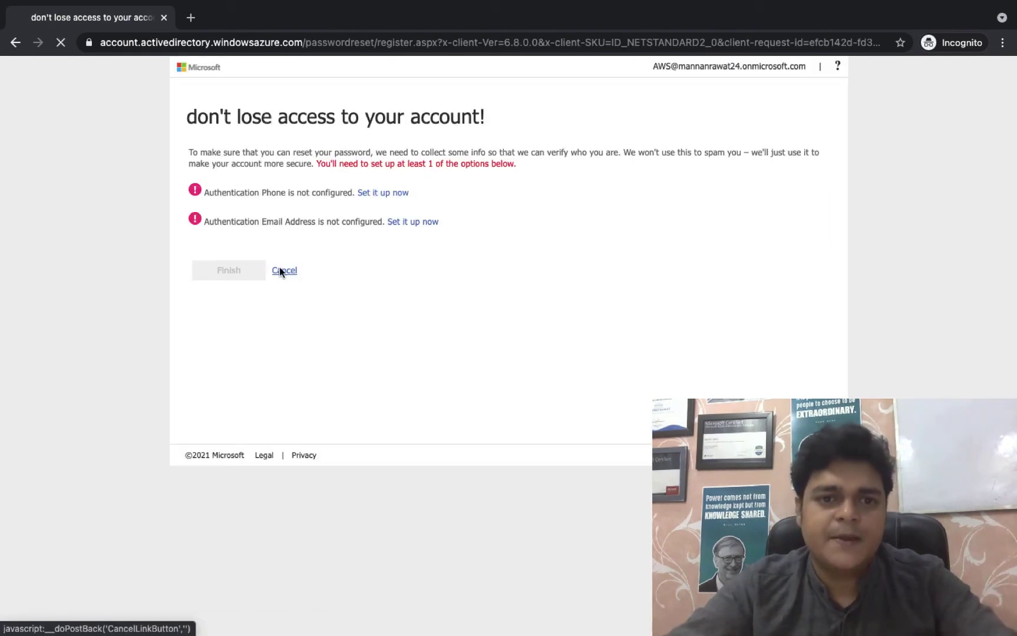
left_click(280, 269)
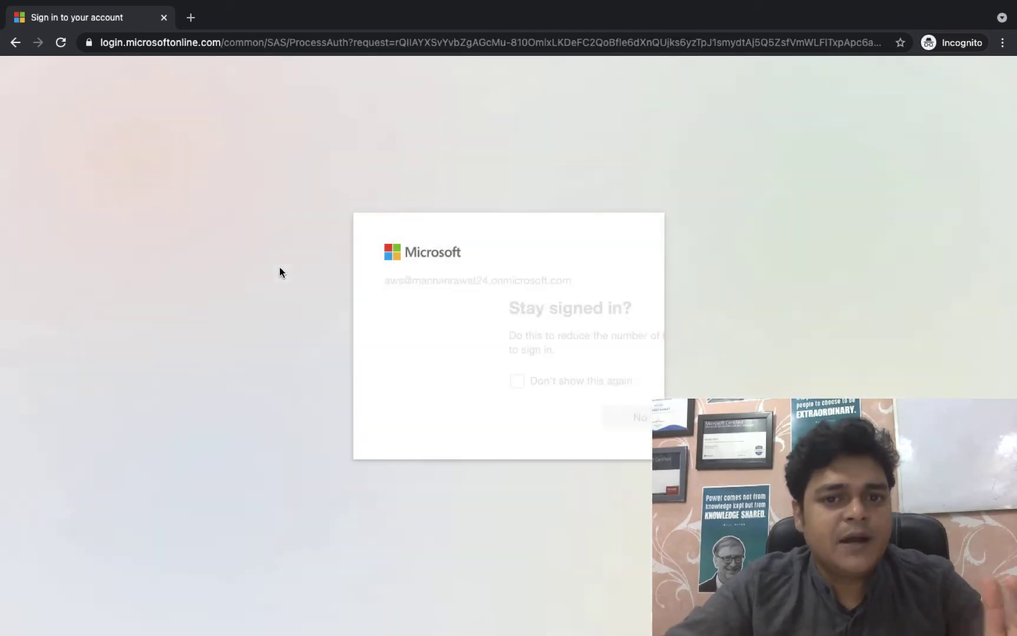
left_click(594, 417)
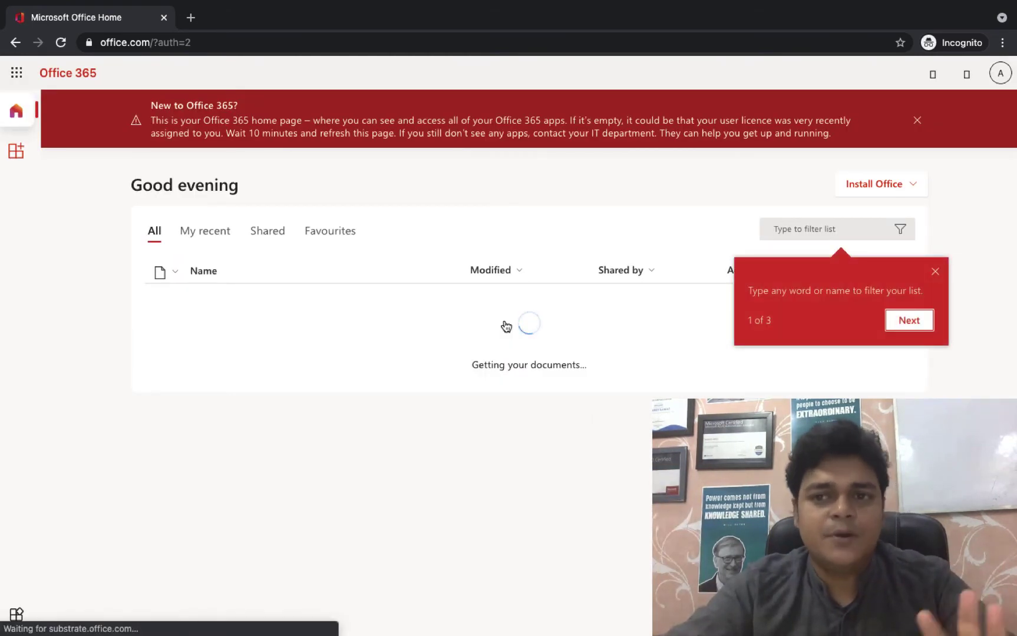
left_click(935, 271)
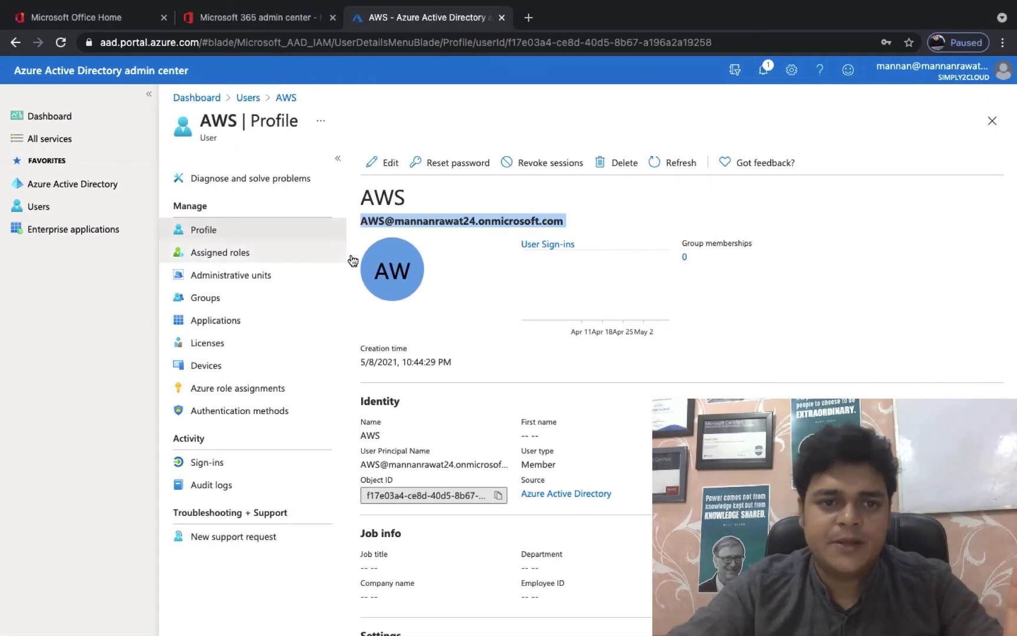
Step: Enable multi-factor auth for AWS on the per-user MFA page, then return to AWS's Office window
left_click(78, 184)
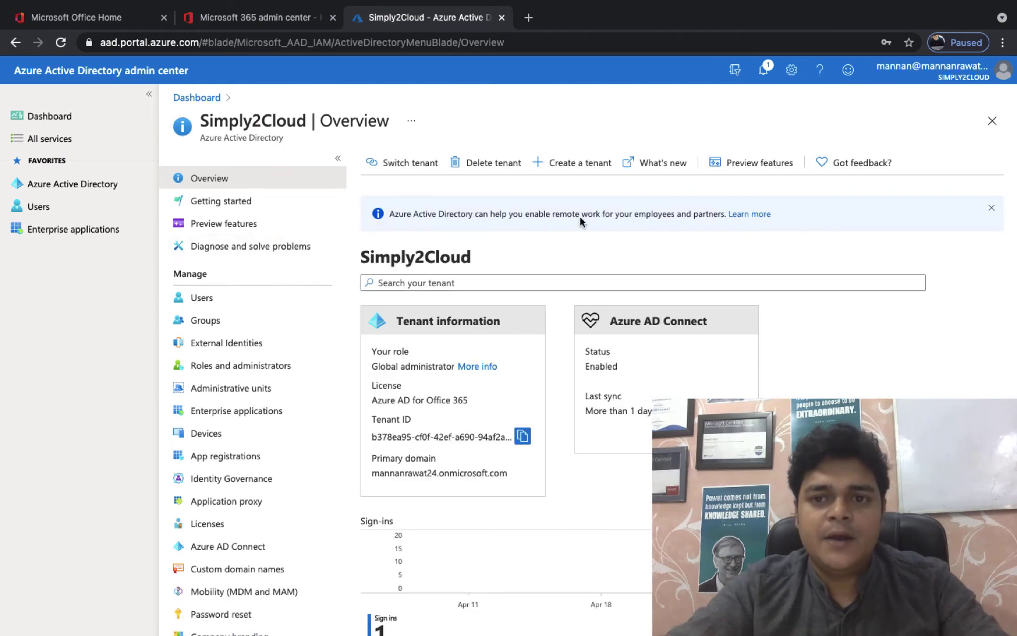
left_click(201, 297)
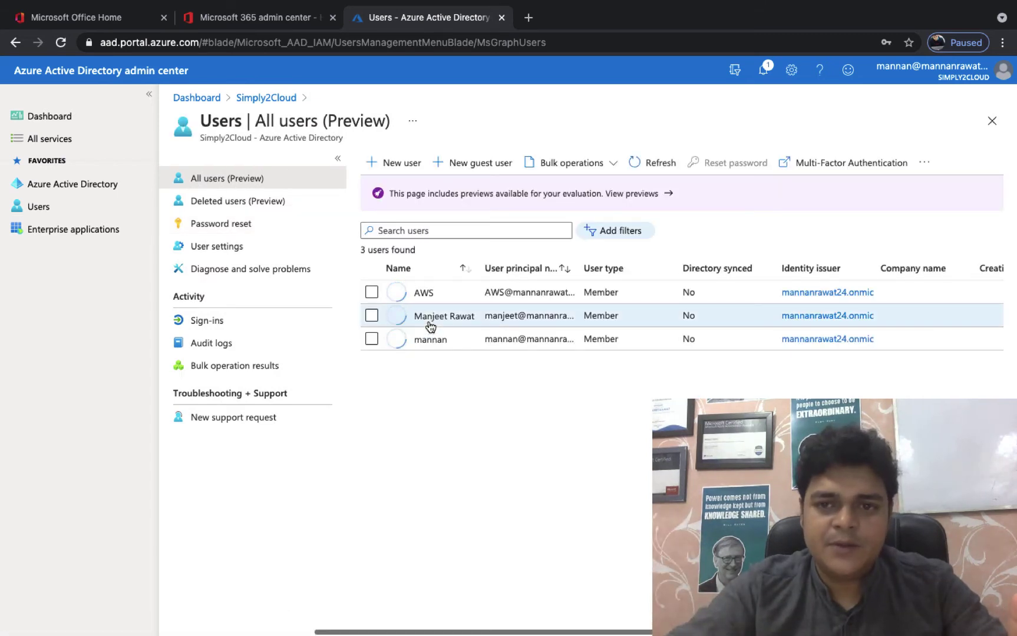
left_click(854, 168)
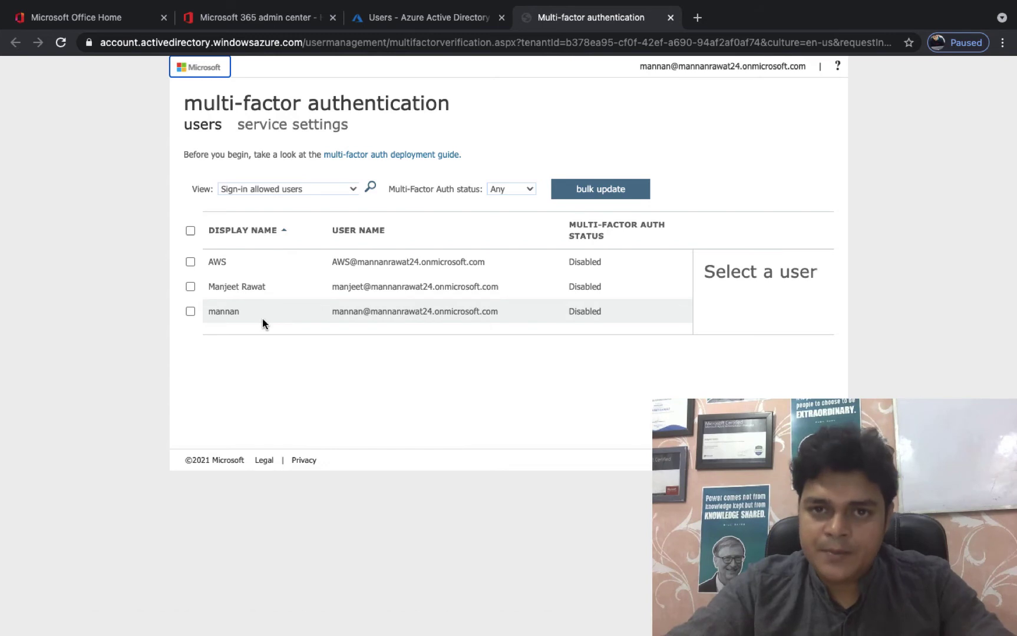
left_click(213, 261)
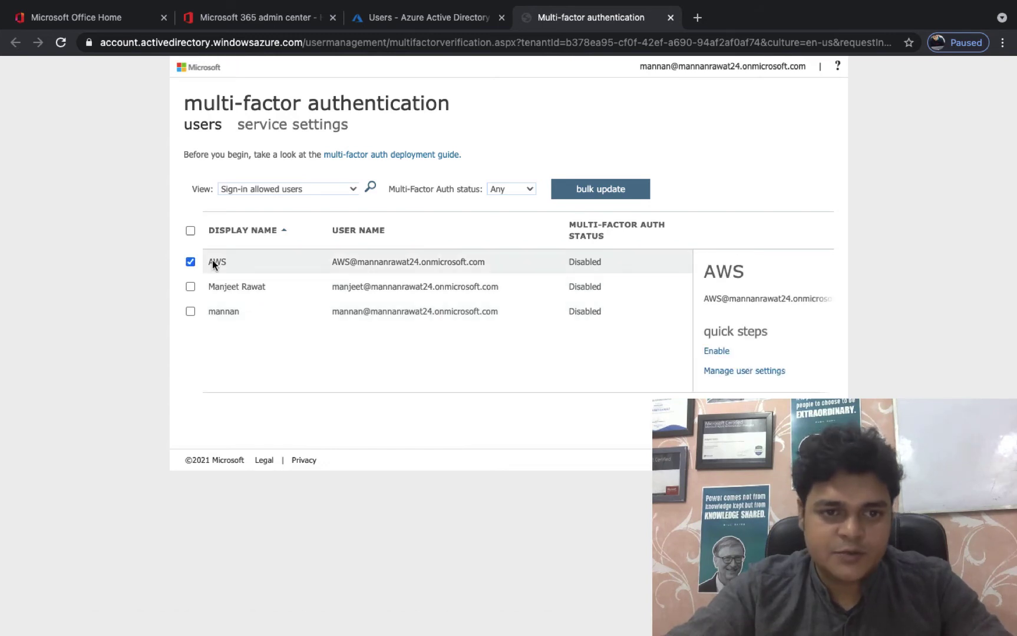
left_click(716, 351)
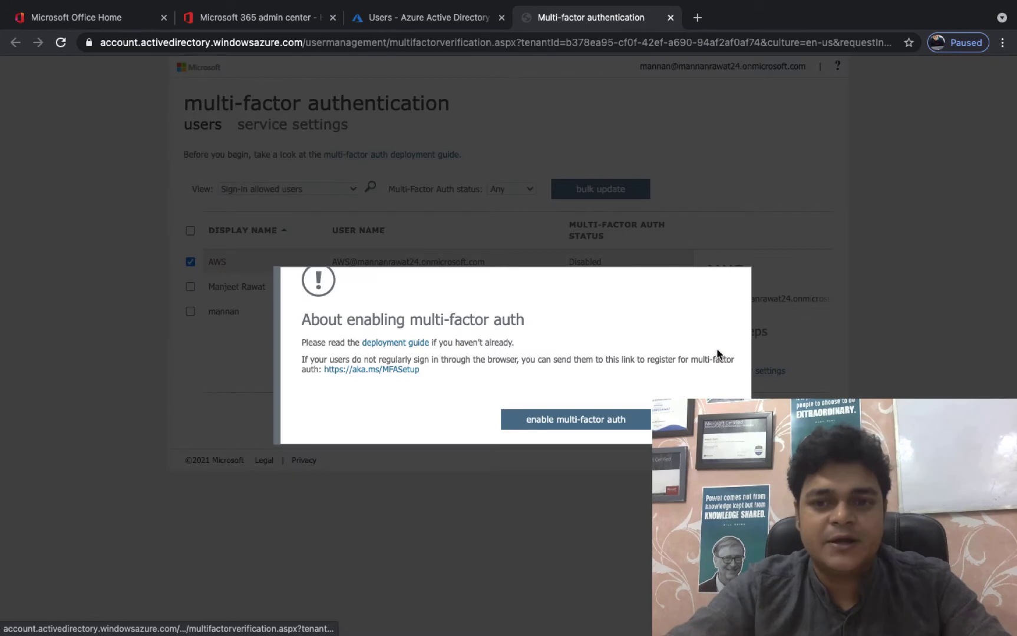
left_click(578, 423)
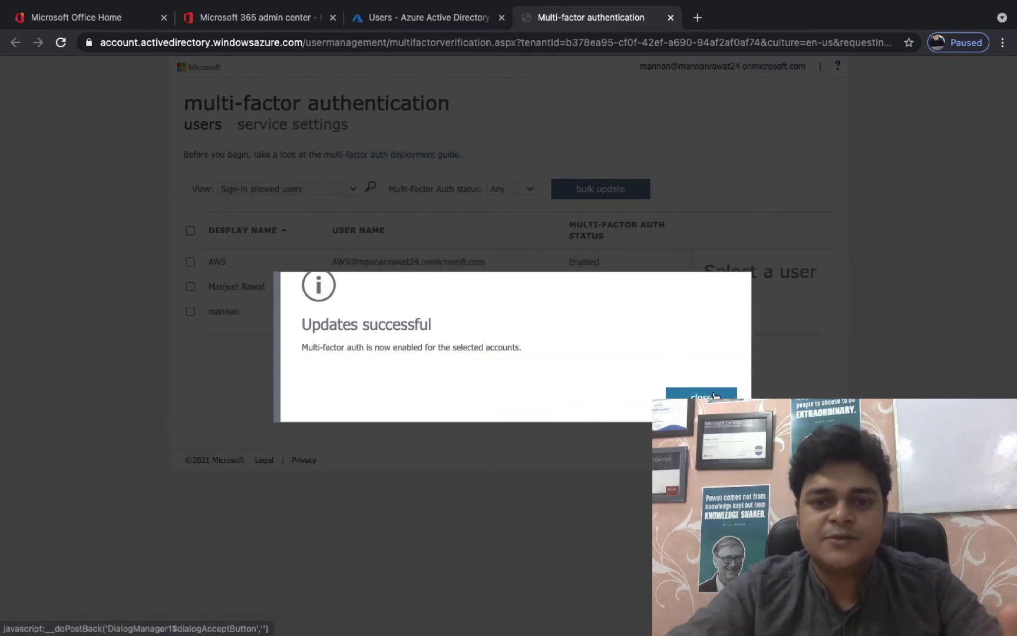
left_click(714, 394)
key("ctrl+Right")
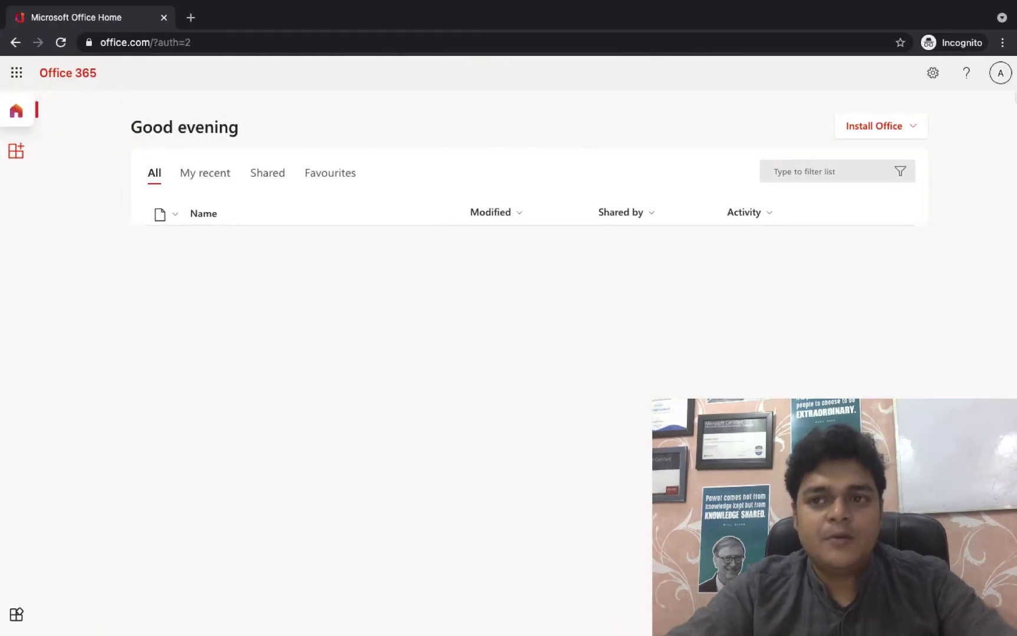
left_click(1000, 73)
Step: Sign AWS out of Office 365 and start signing in again
left_click(990, 112)
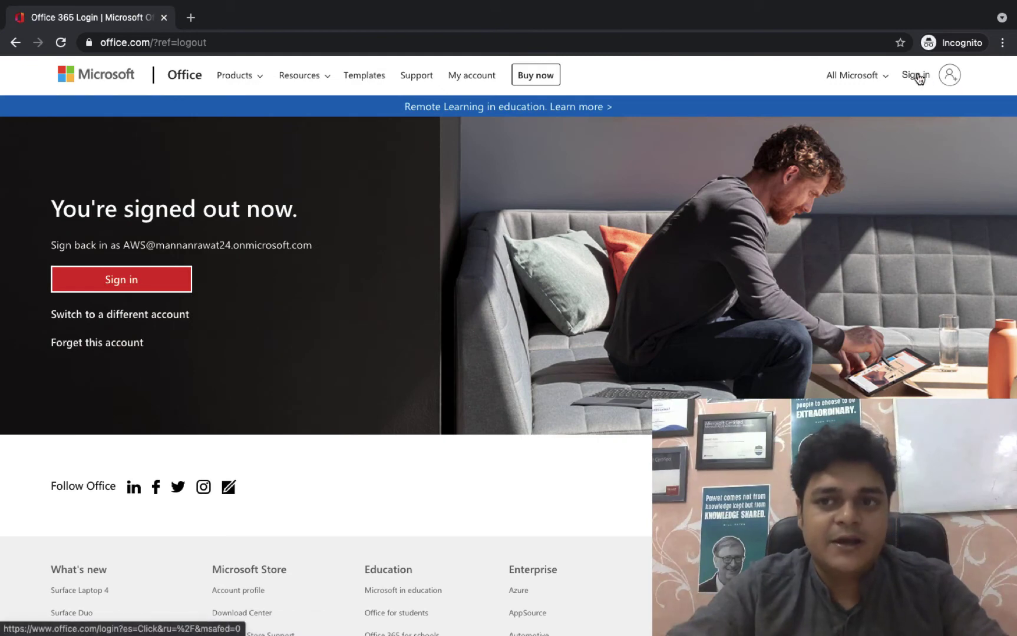
left_click(916, 74)
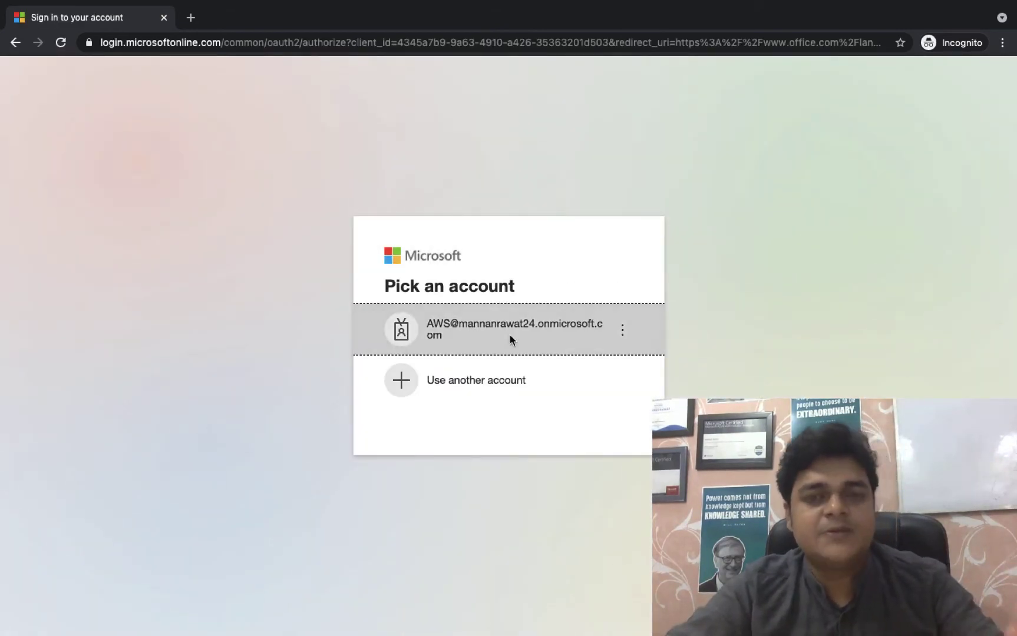
Step: Pick the AWS account, sign in with its password, and continue past More information required
left_click(510, 337)
left_click(469, 340)
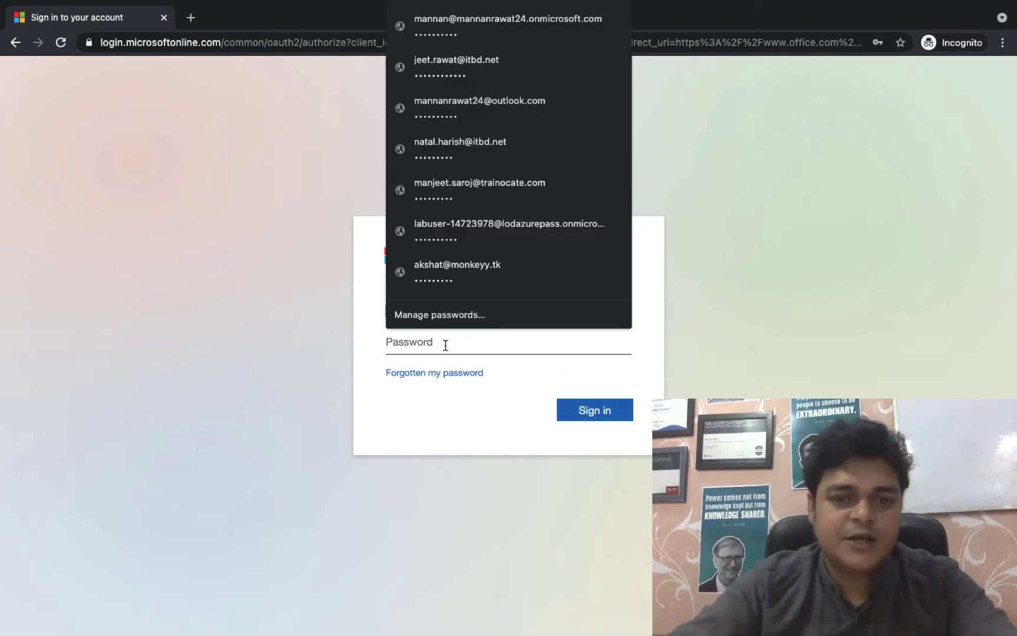
type("•")
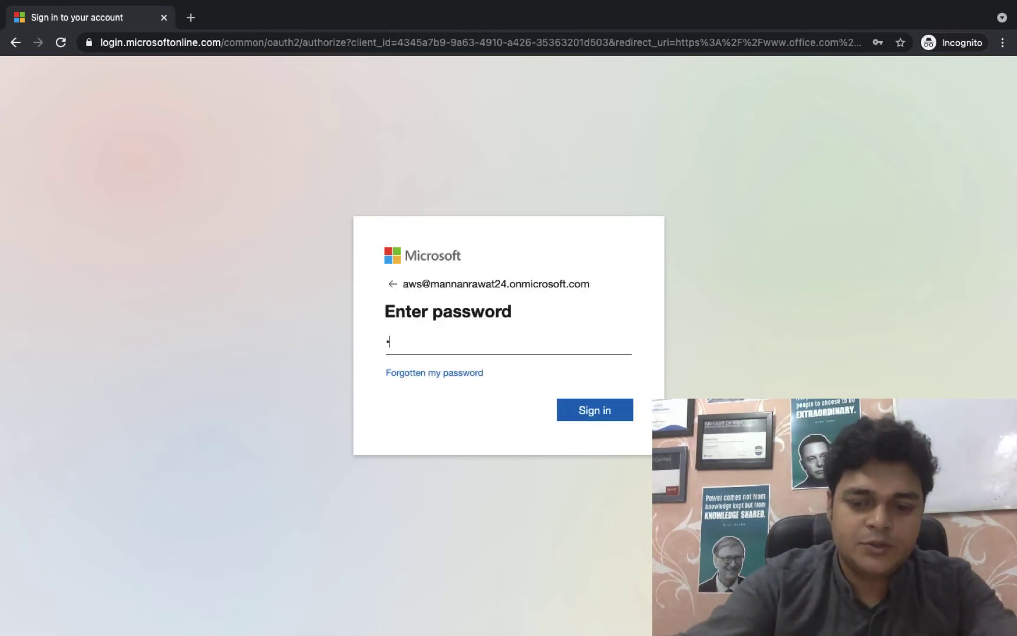
type("••••••")
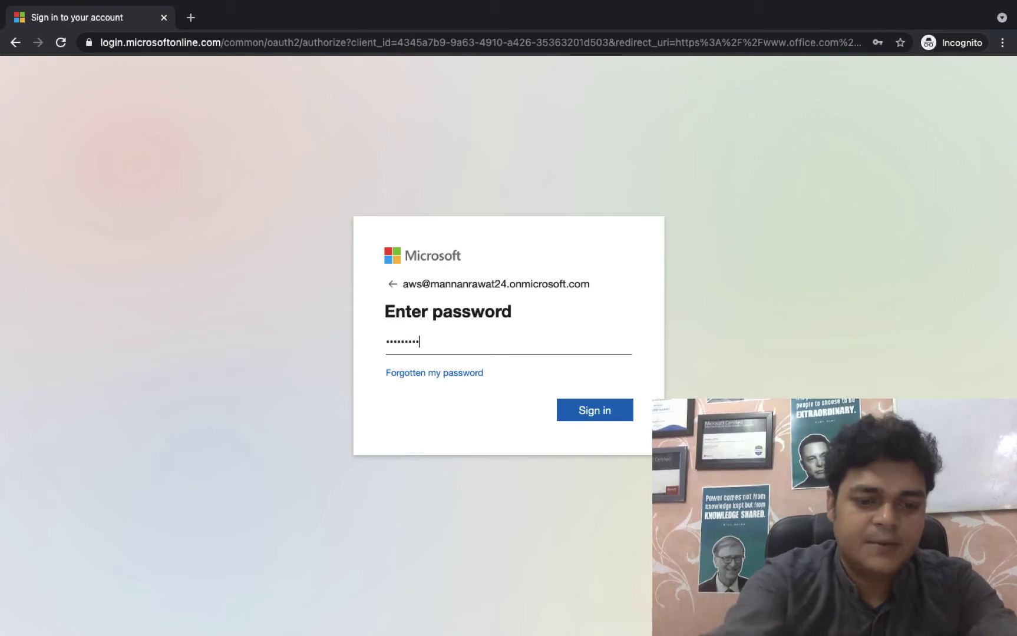
left_click(618, 412)
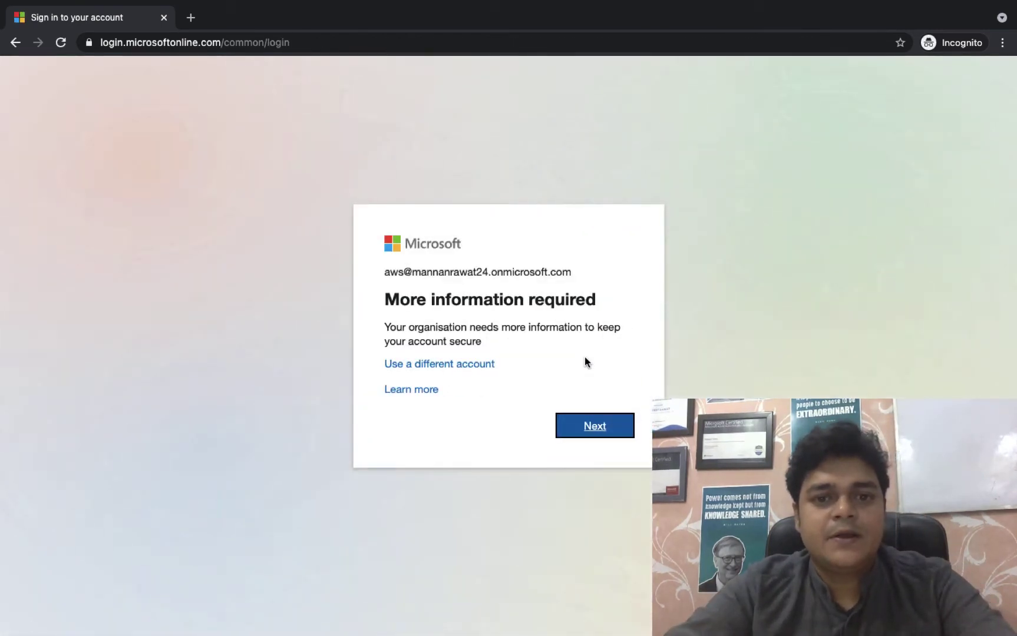
left_click(618, 426)
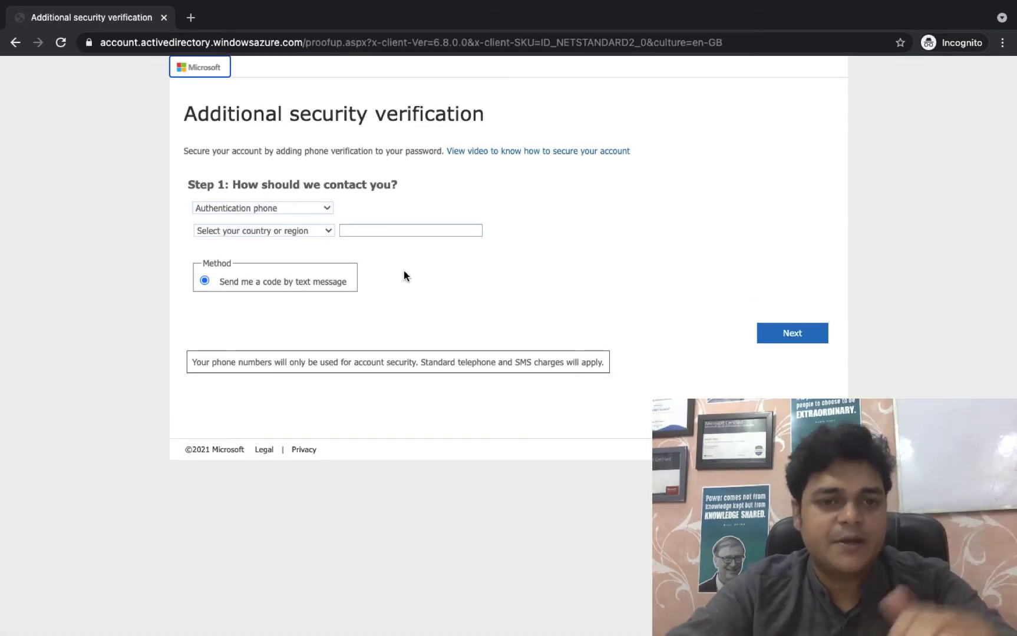
Step: Set authentication phone with India (+91) and the user's phone number, and send a verification text
left_click(286, 209)
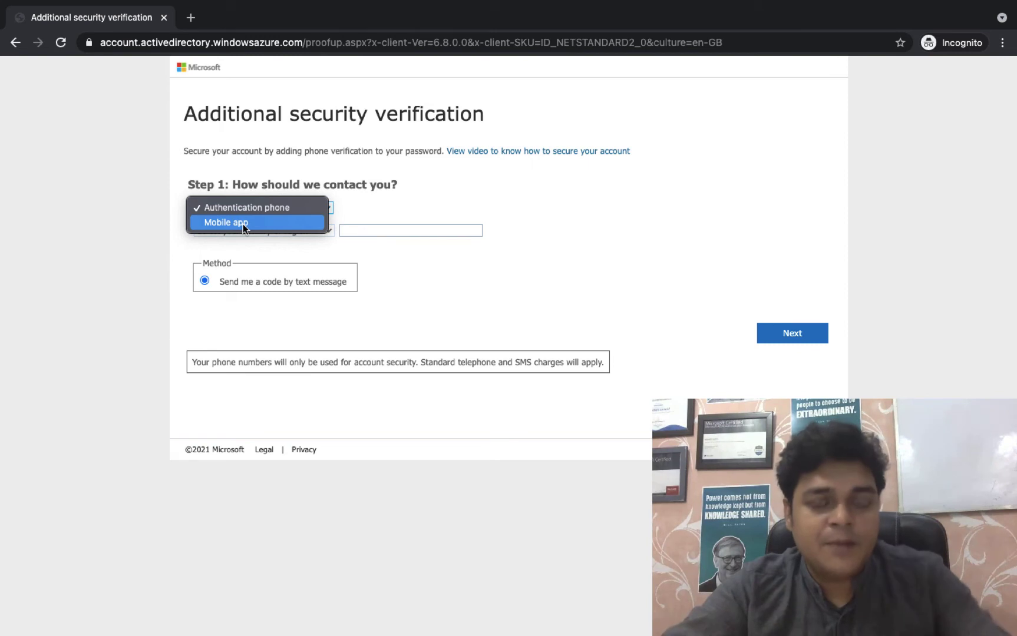
left_click(434, 207)
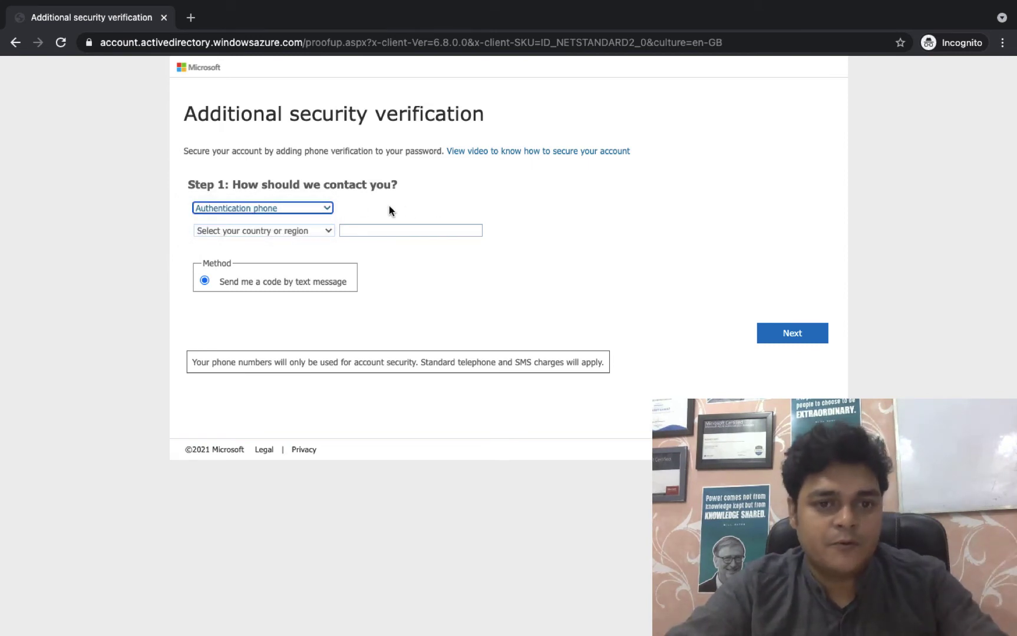
left_click(317, 231)
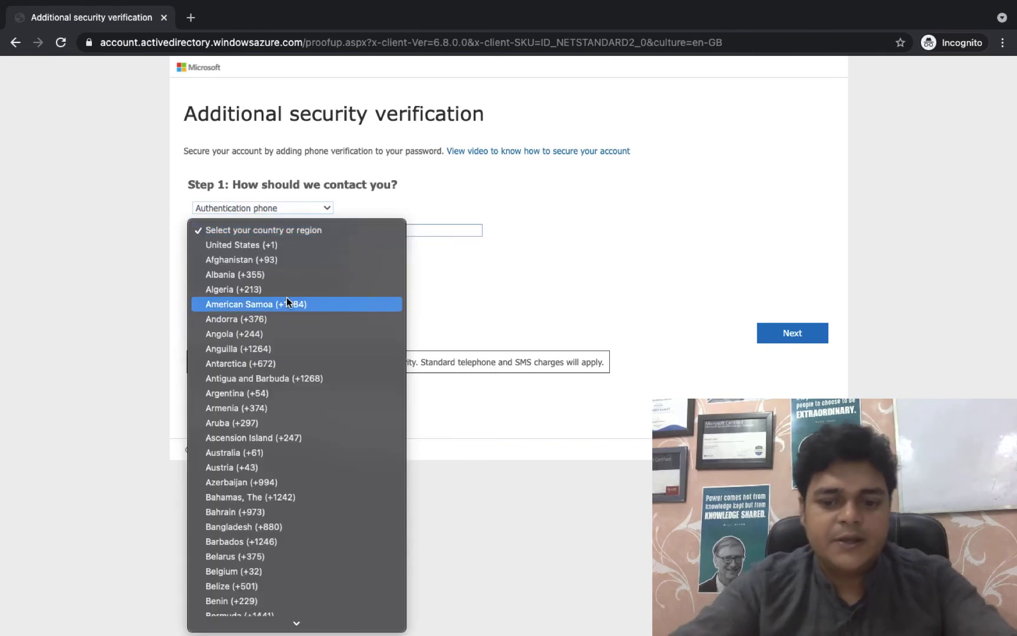
type("india")
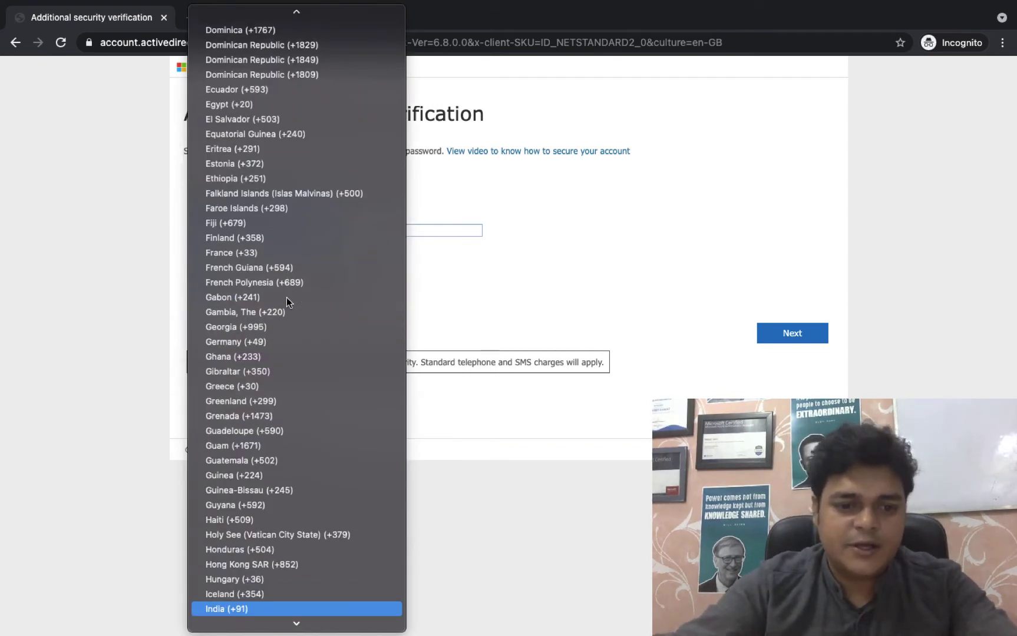
left_click(244, 611)
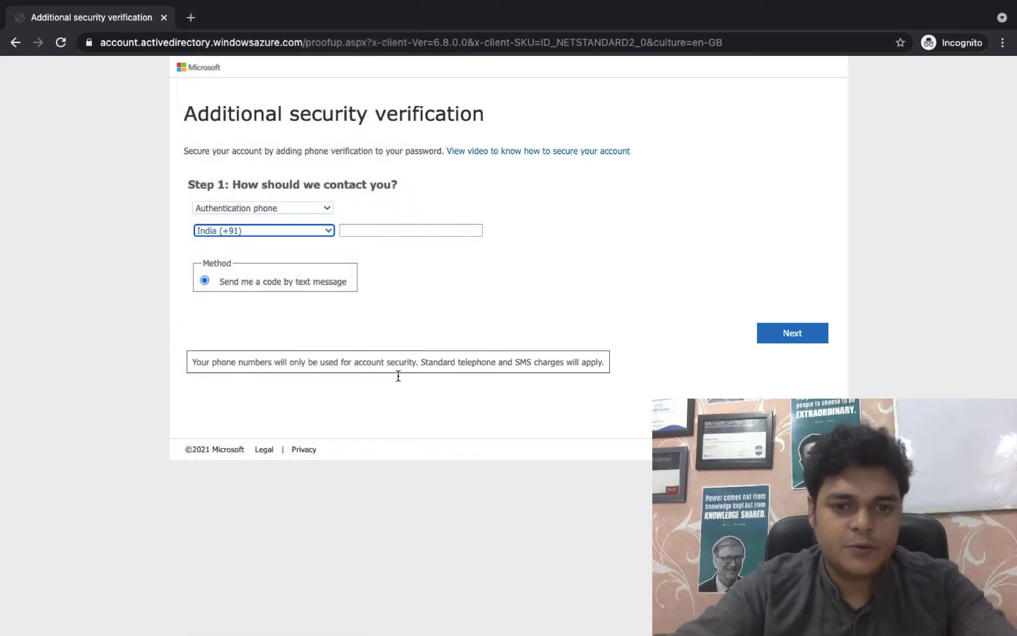
left_click(363, 230)
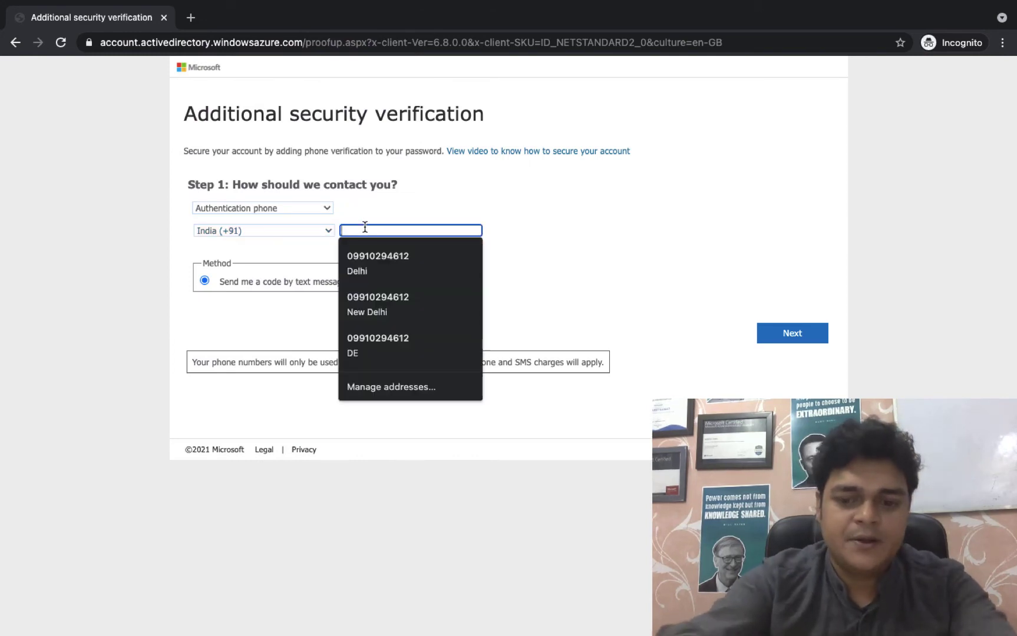
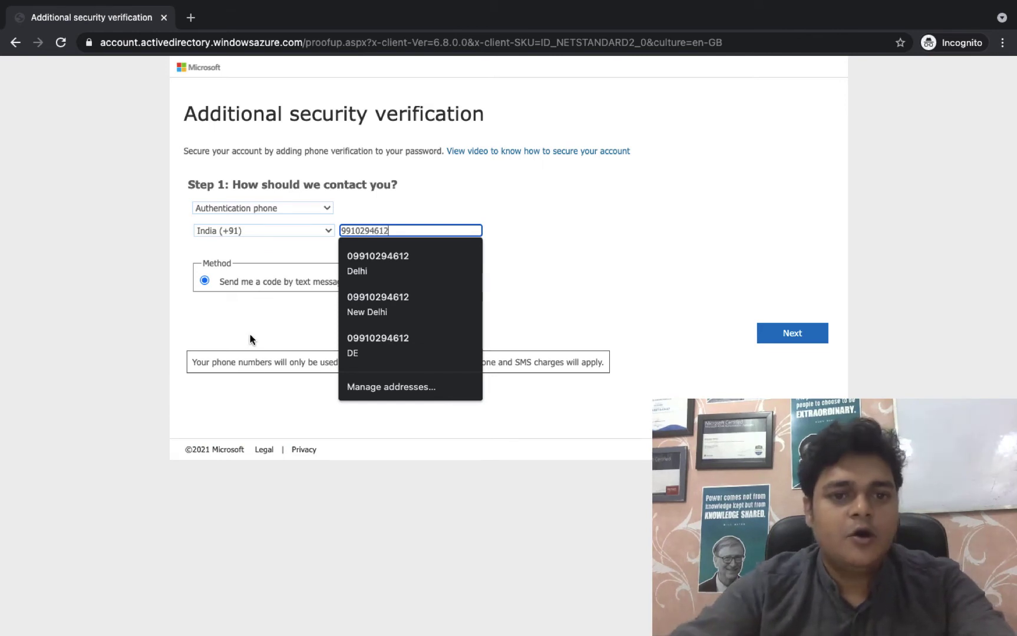
left_click(250, 334)
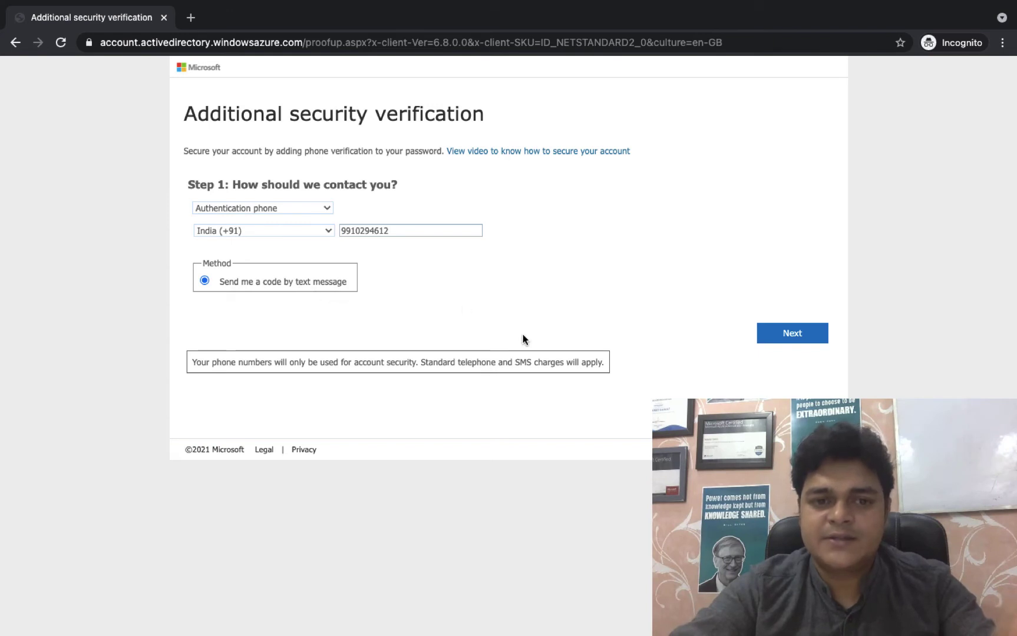
left_click(792, 333)
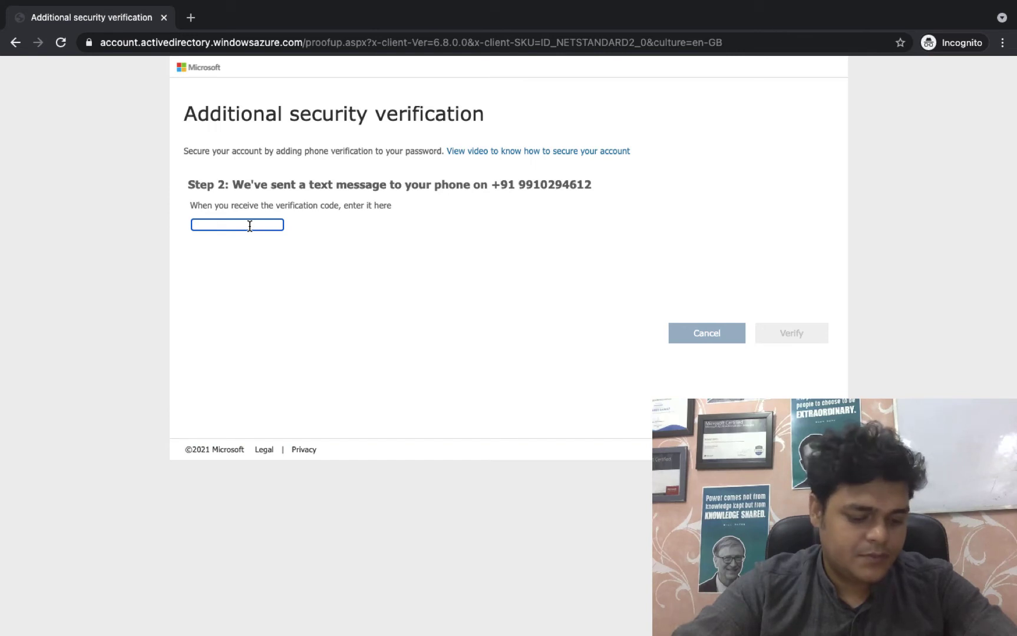
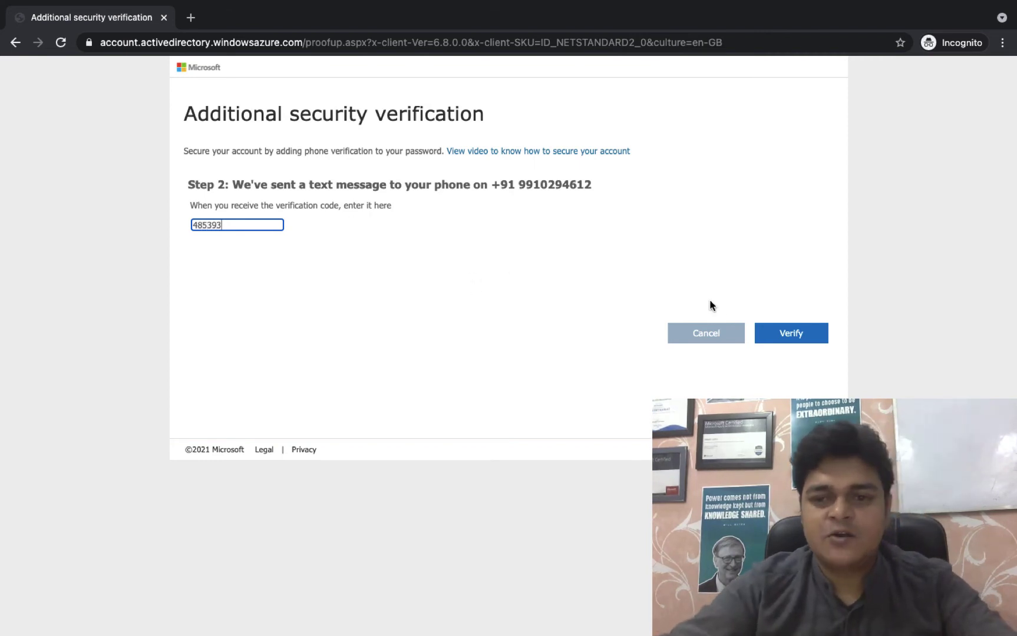
Step: Enter the texted verification code, verify it, and finish the setup
left_click(786, 337)
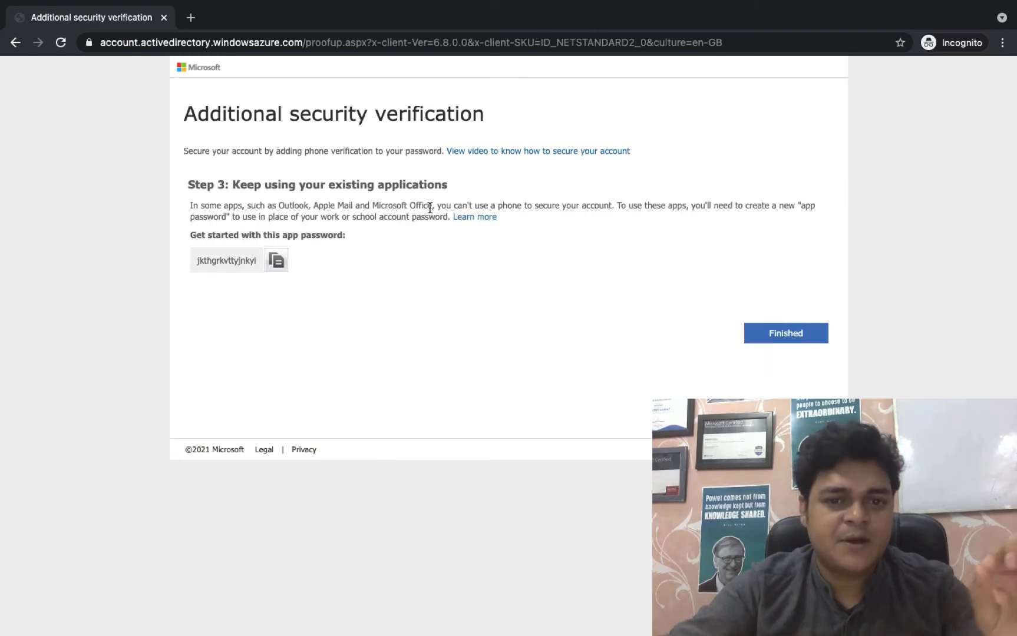
left_click(784, 333)
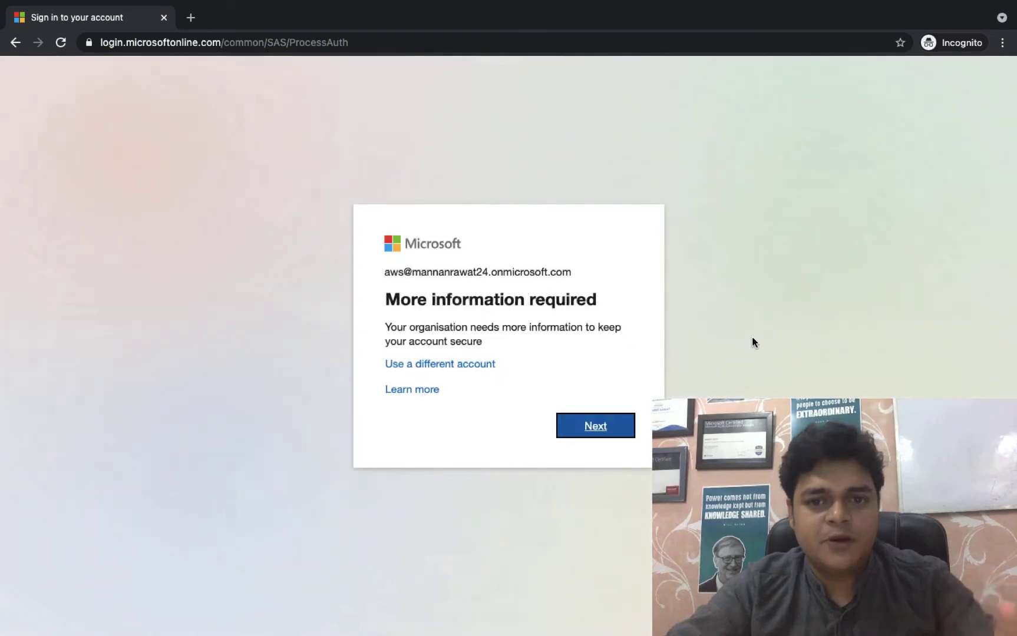
Step: Skip password-reset registration, stay signed in, close the New to Office 365 notice, then sign out
left_click(606, 426)
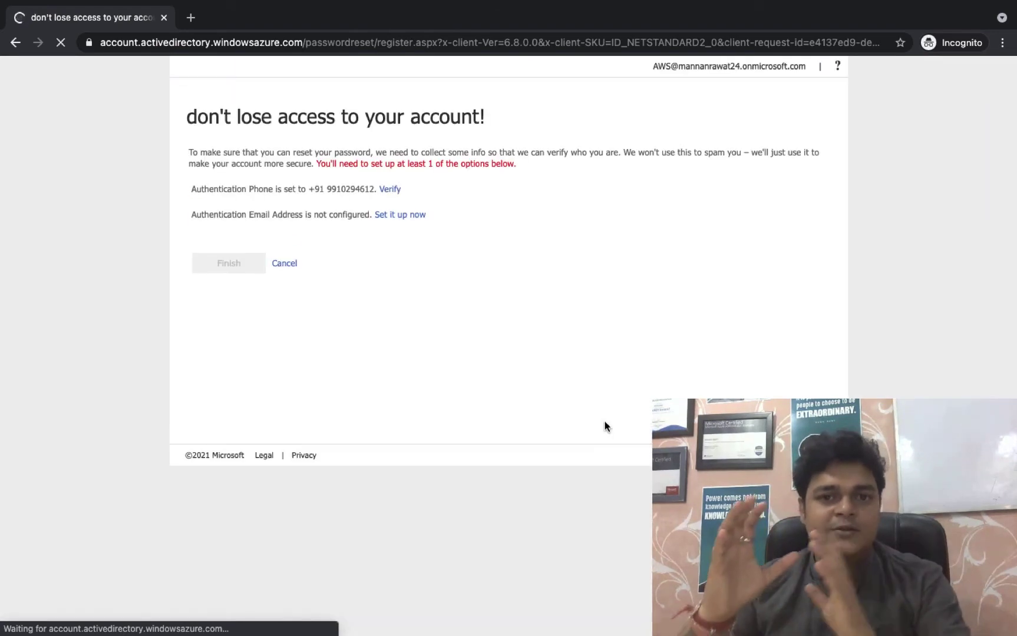
left_click(284, 270)
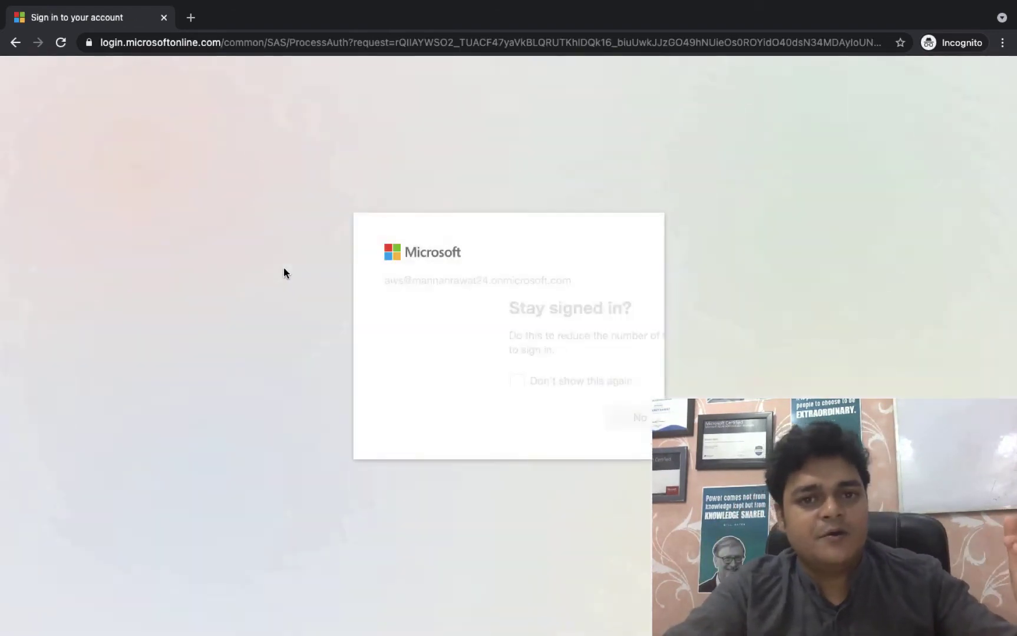
left_click(604, 412)
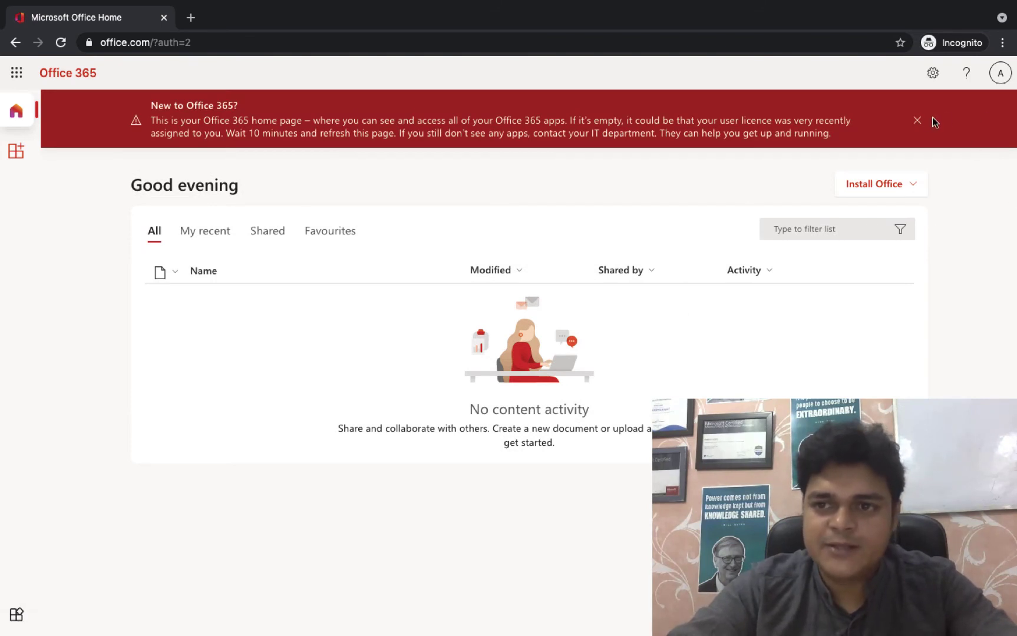
left_click(918, 121)
left_click(1004, 84)
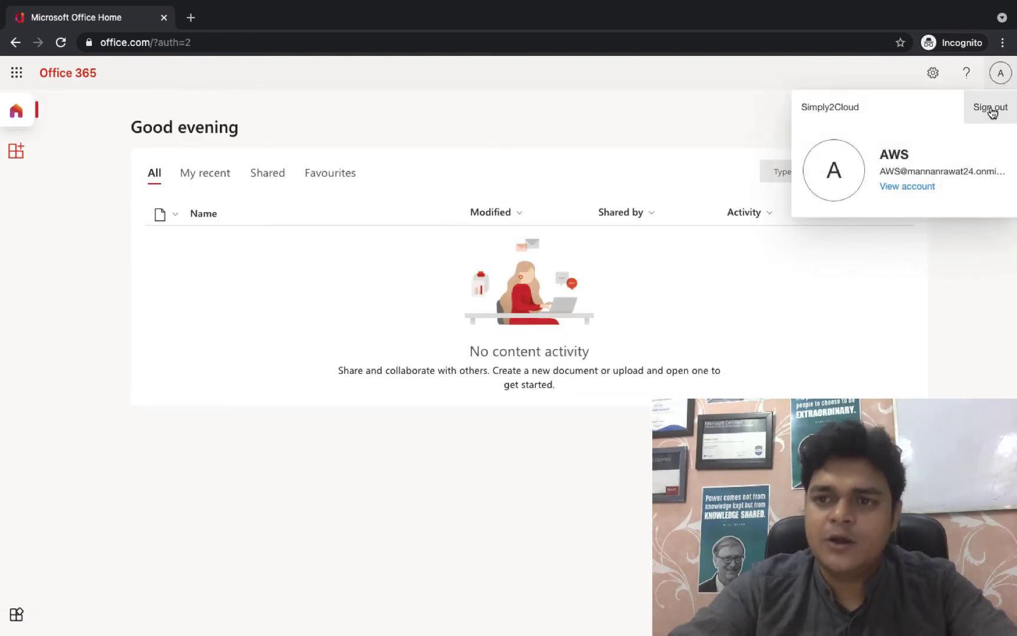
left_click(990, 107)
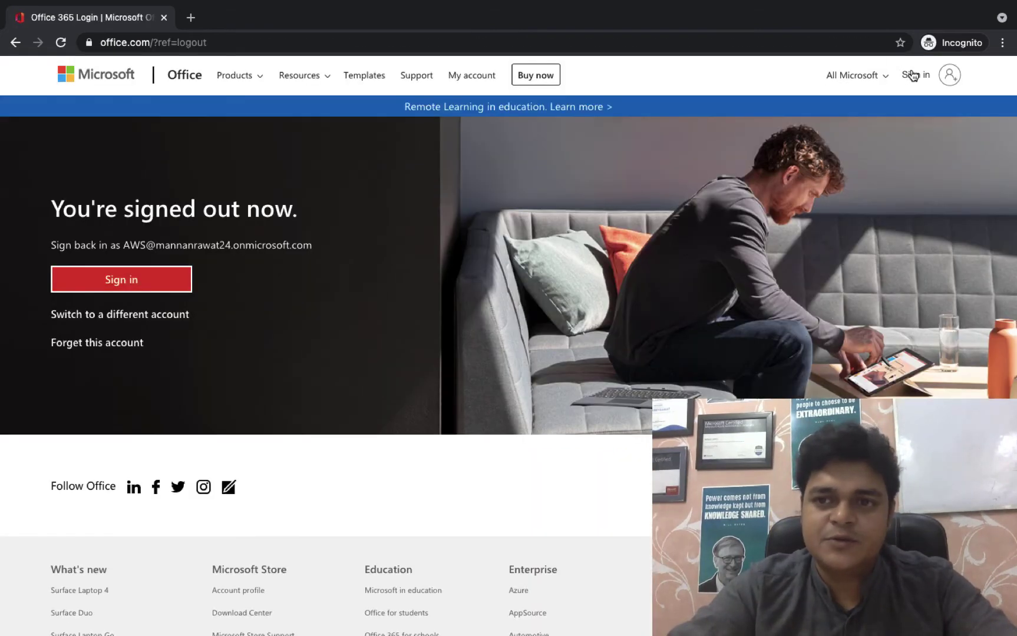
Step: Start signing in again as the AWS account and submit its password
left_click(912, 75)
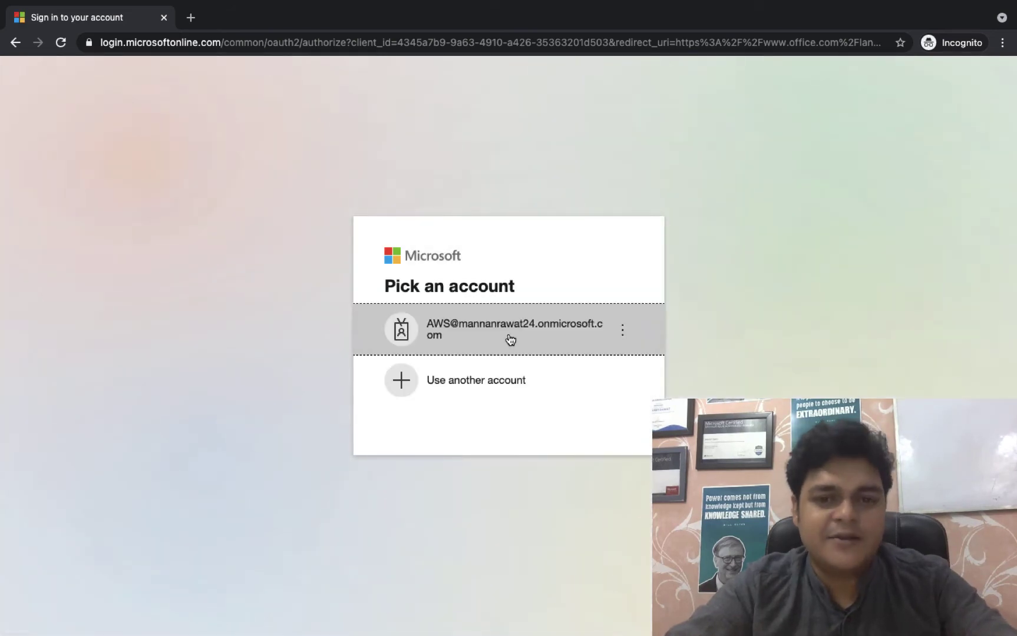
left_click(510, 340)
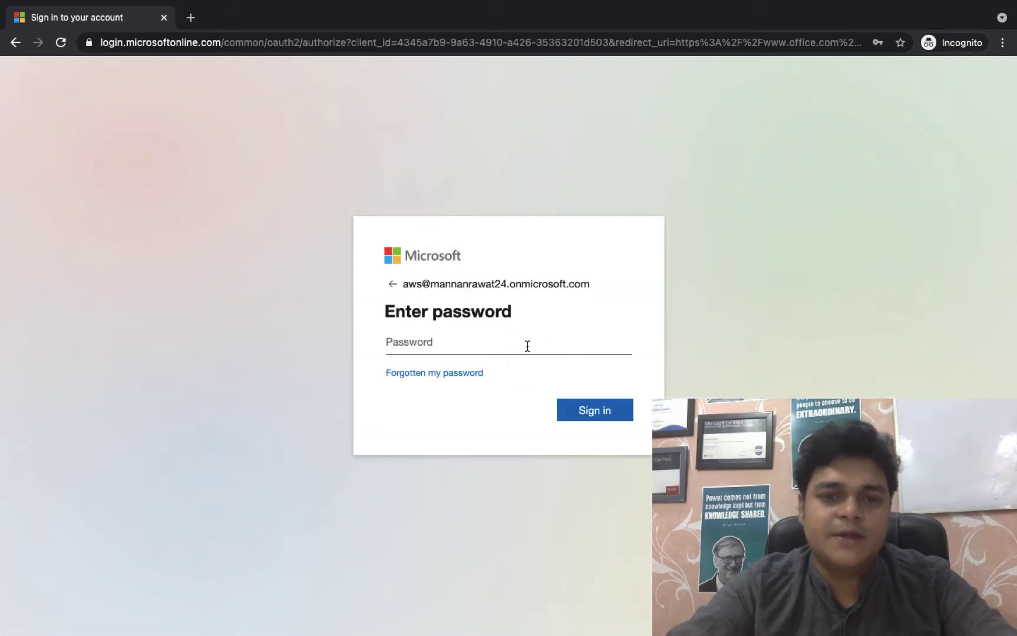
type("•••••")
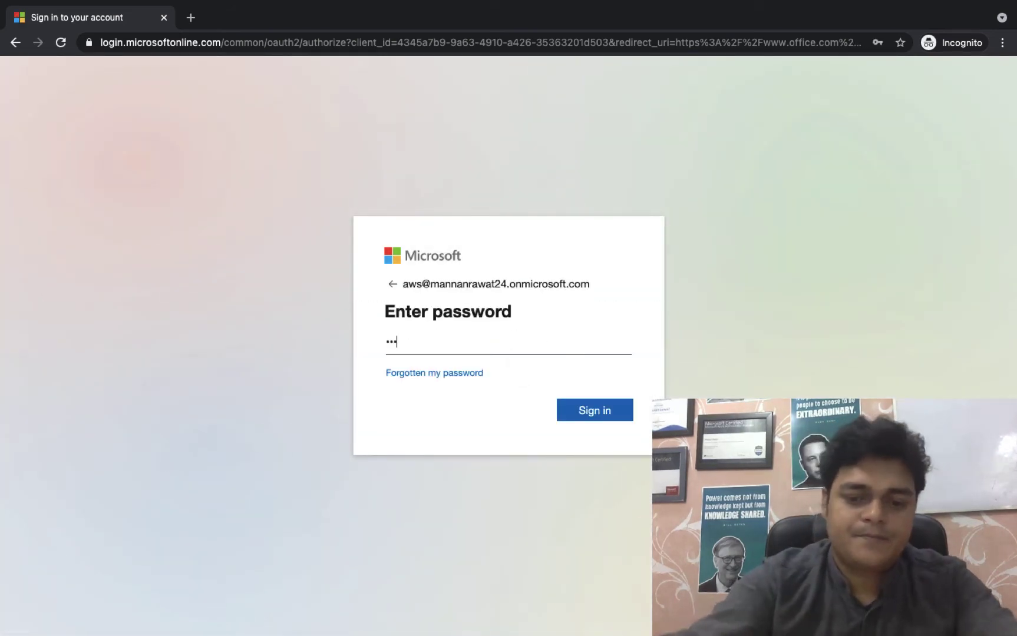
type("••••")
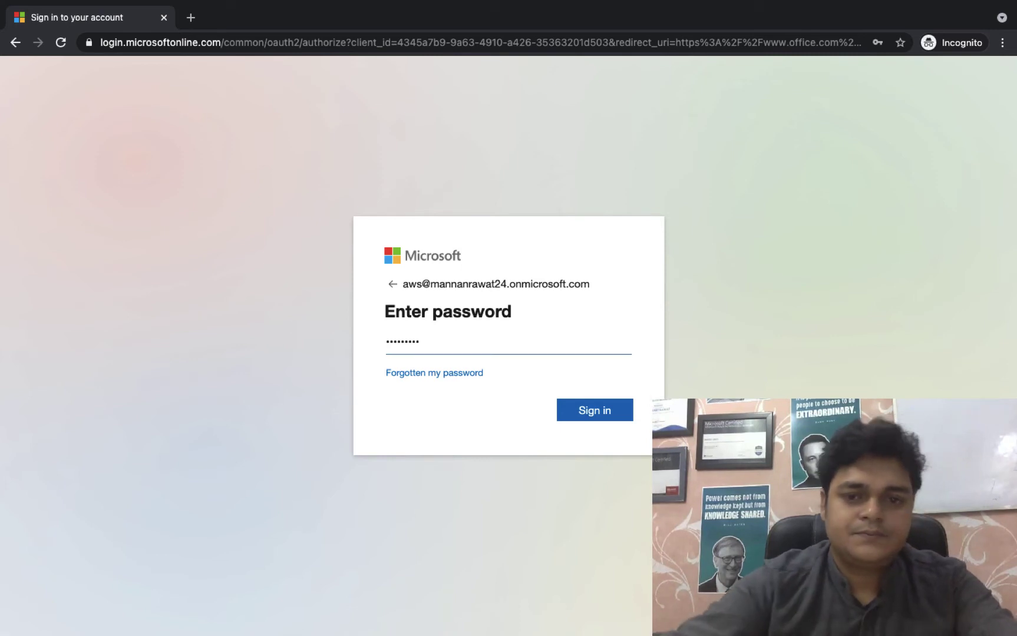
left_click(610, 410)
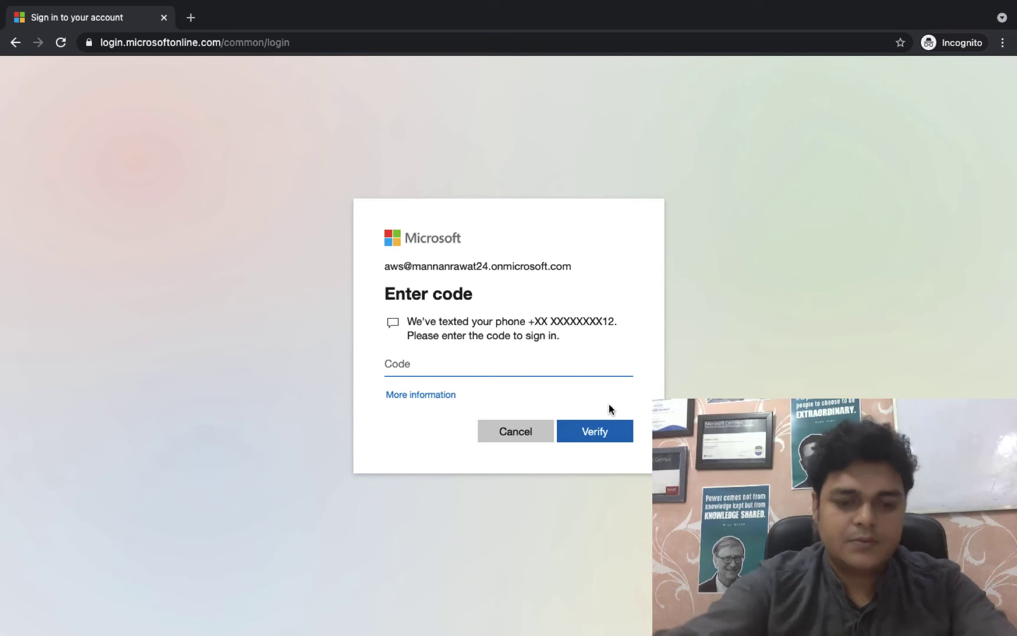
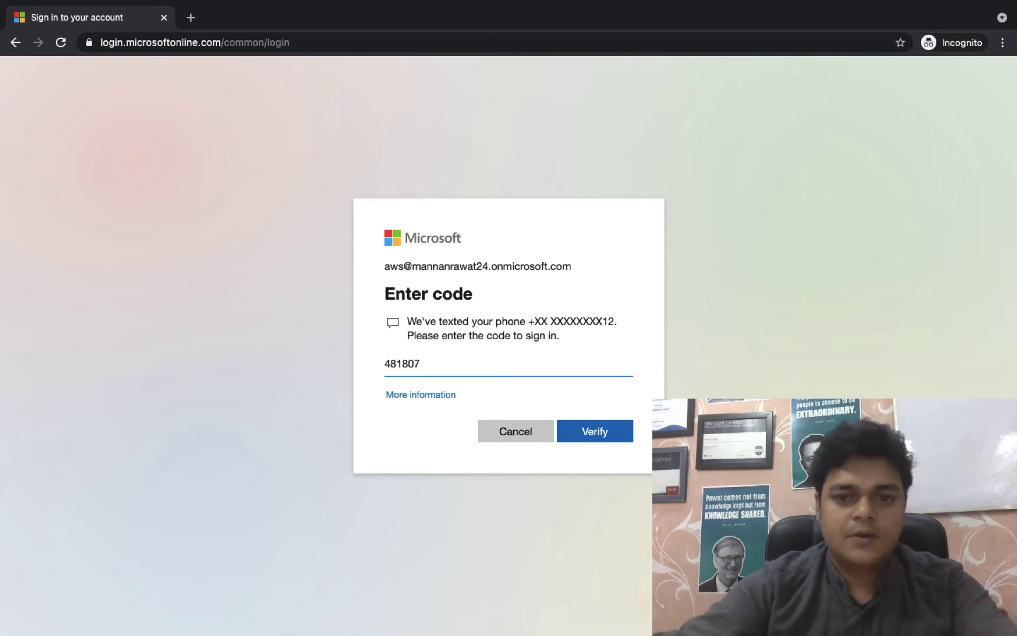
left_click(608, 440)
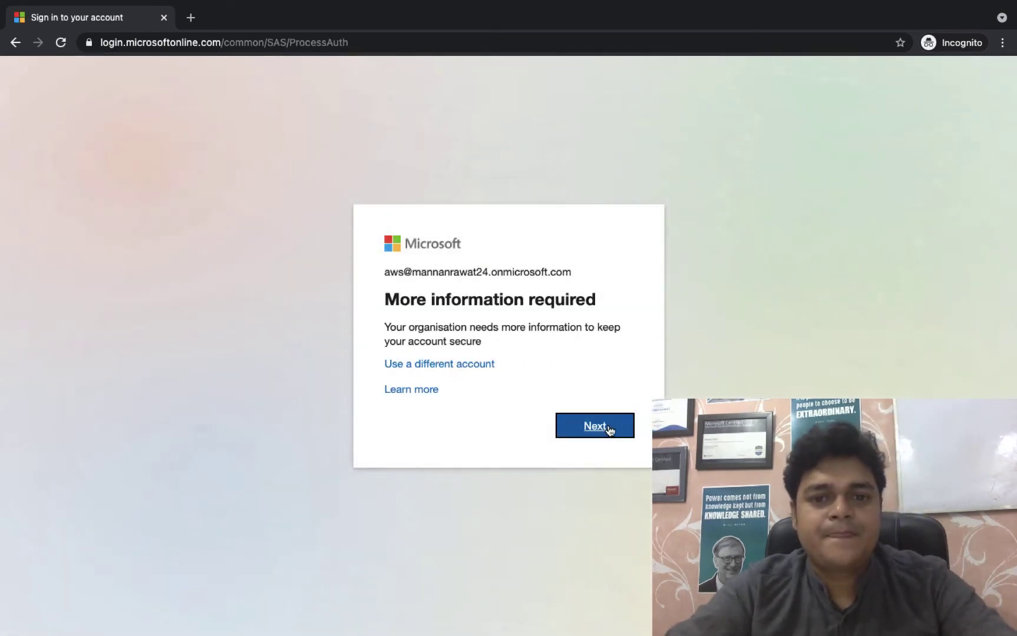
left_click(609, 428)
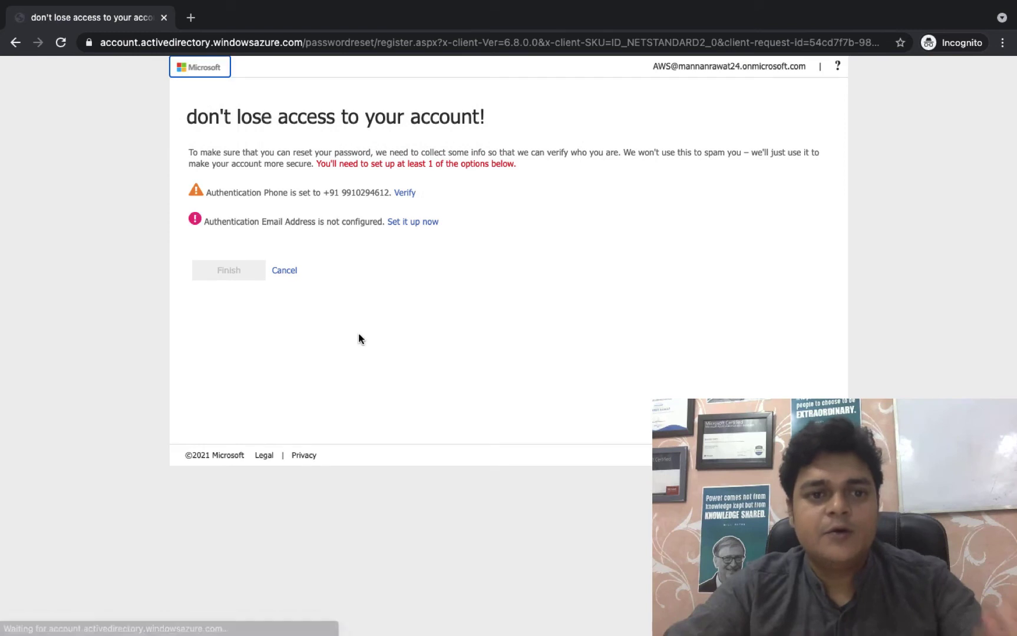
left_click(289, 271)
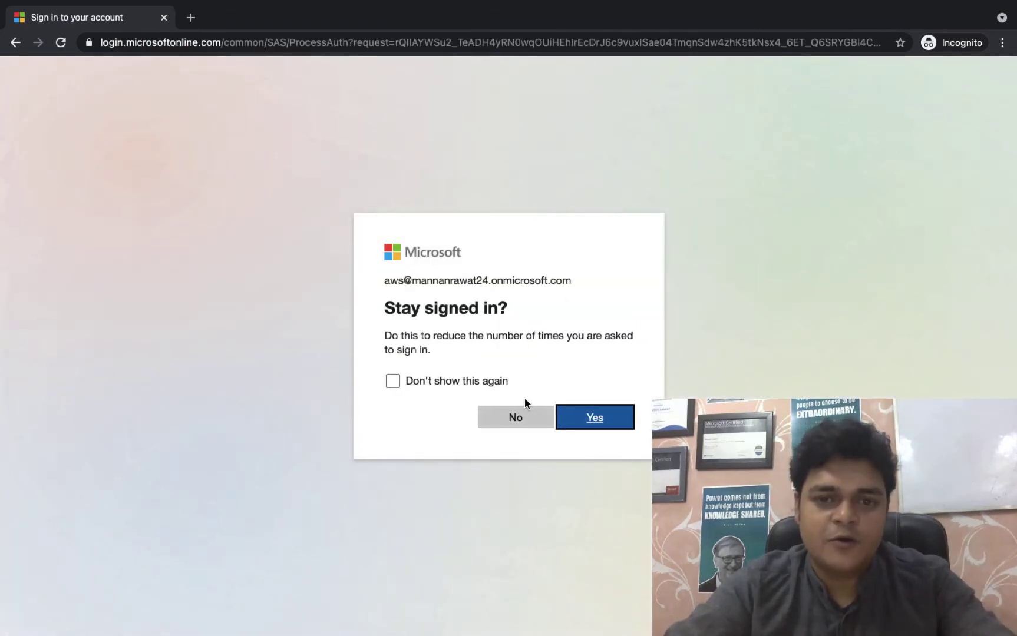
left_click(593, 418)
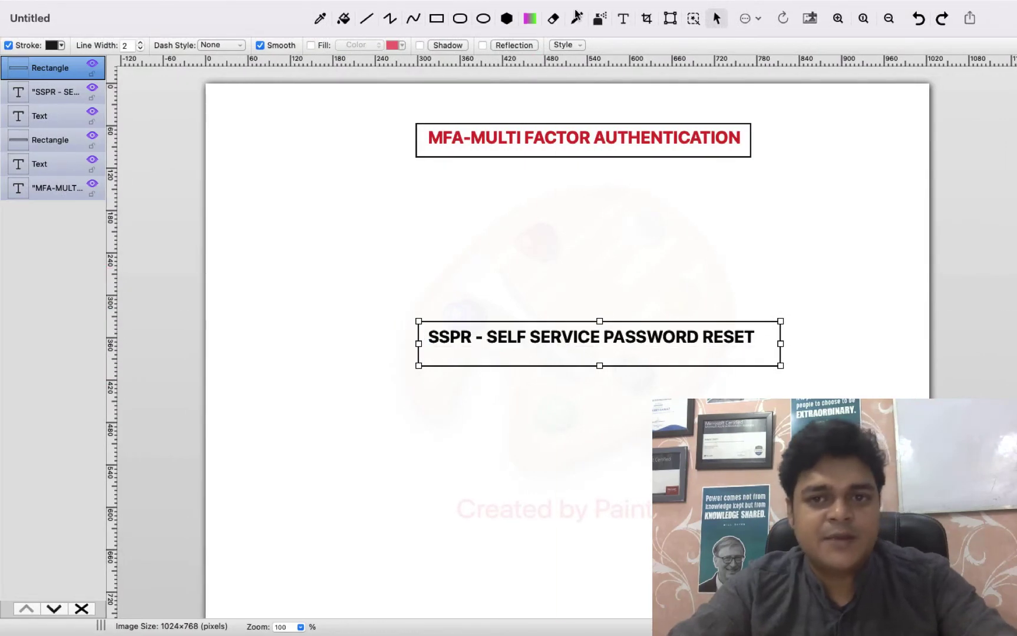
Step: Draw a pencil check mark beside SSPR in the Paintbrush notes, then return to the browser
left_click(577, 18)
left_click_drag(525, 298, 569, 248)
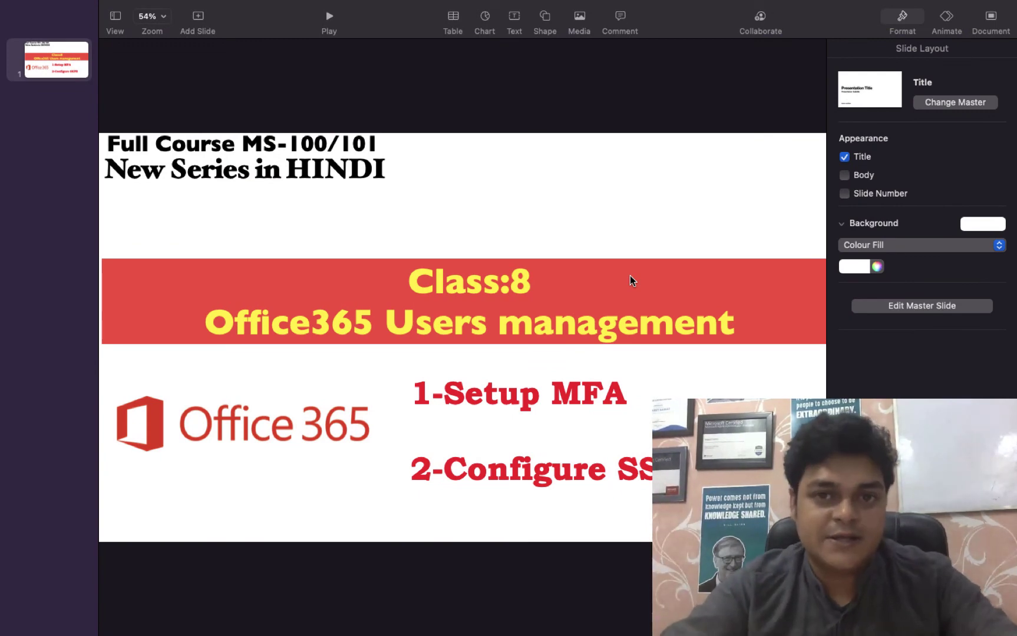
key("ctrl+Right")
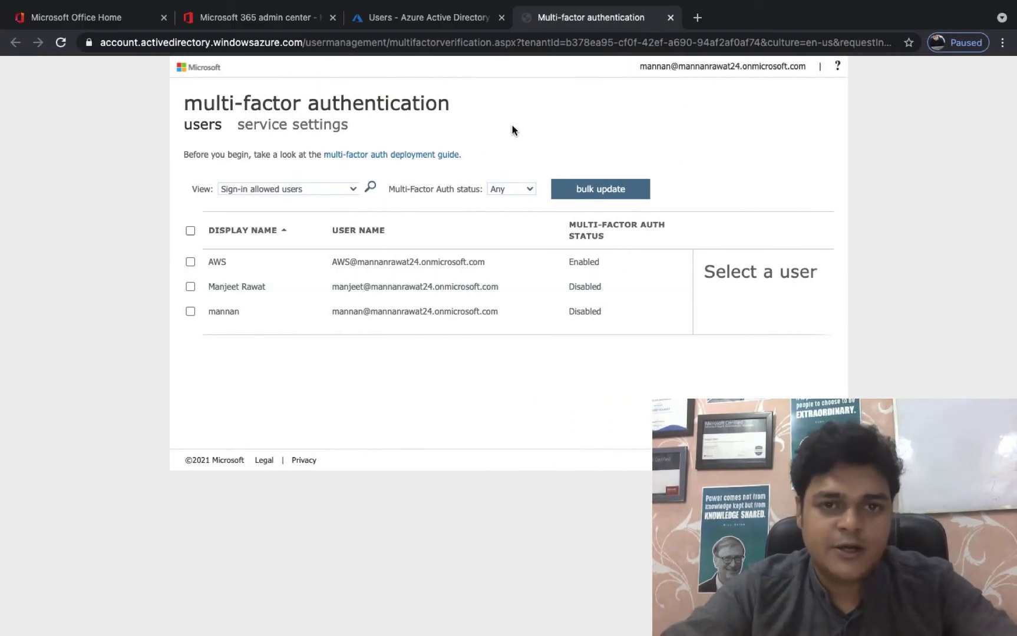
Step: Go to the Azure Users page and close the Multi-factor authentication tab
left_click(451, 23)
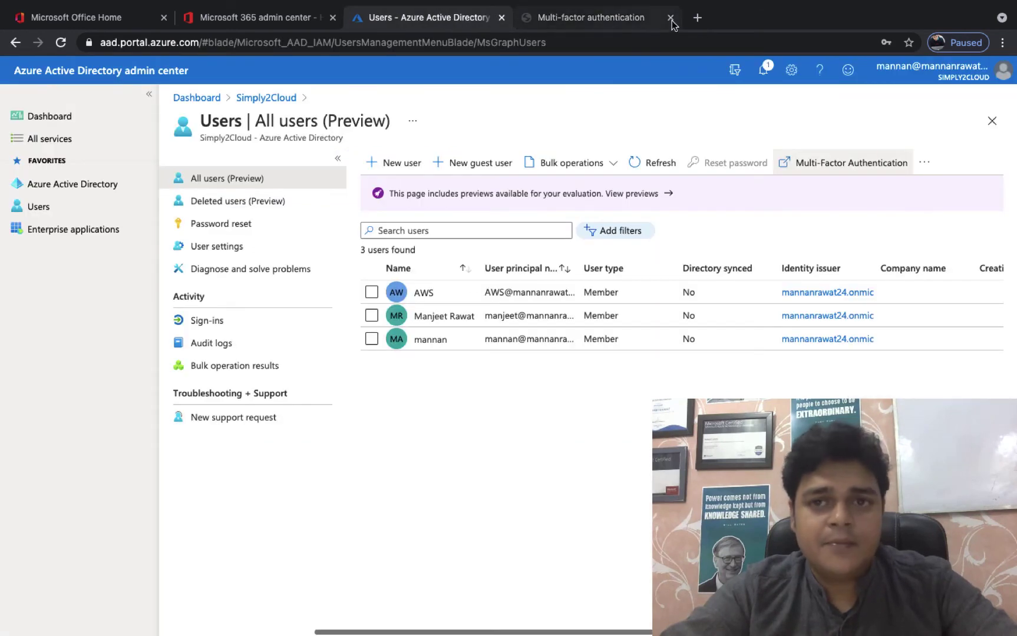
left_click(671, 19)
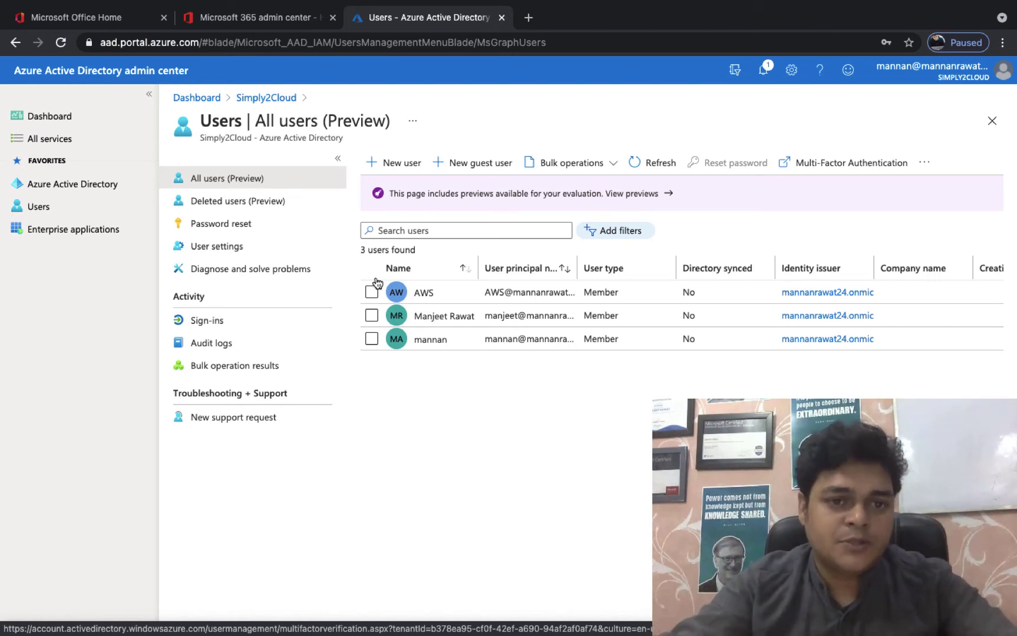
Step: Open the password reset settings and try the Selected option, searching groups for 'aws'
left_click(238, 226)
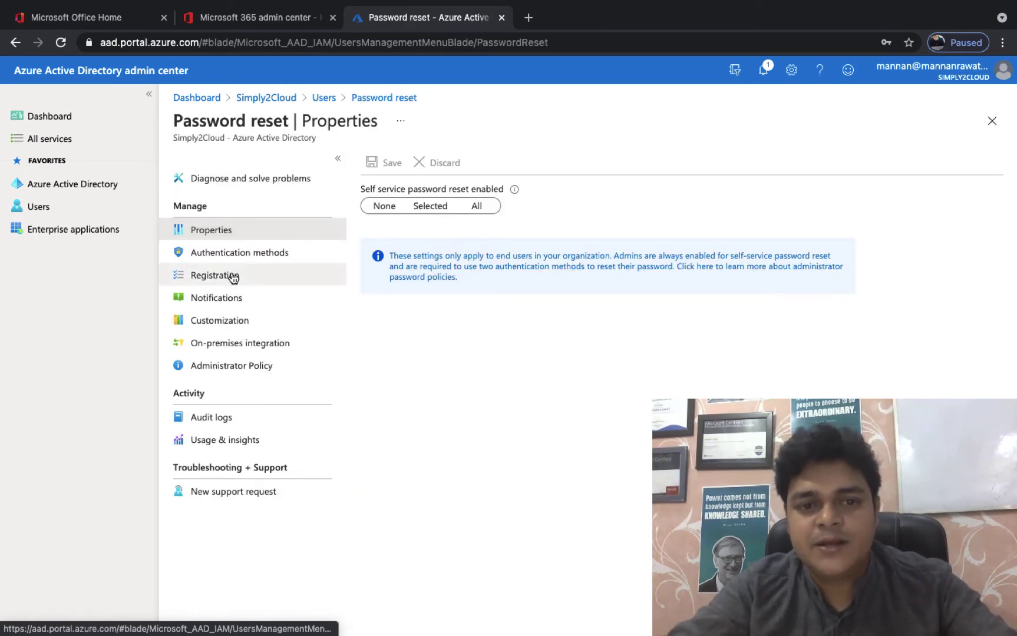
left_click(450, 205)
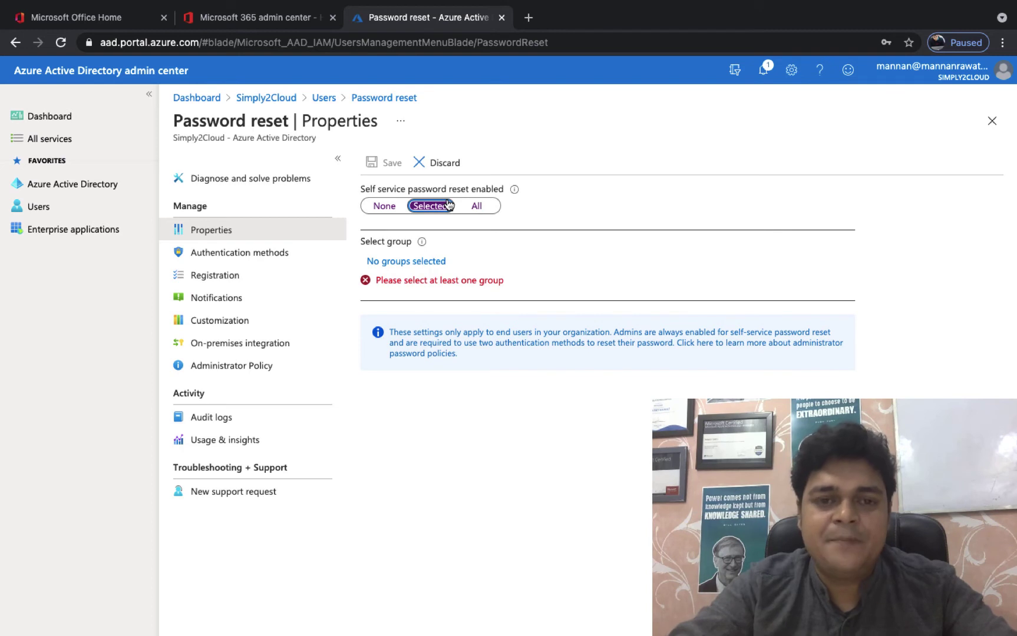
left_click(476, 205)
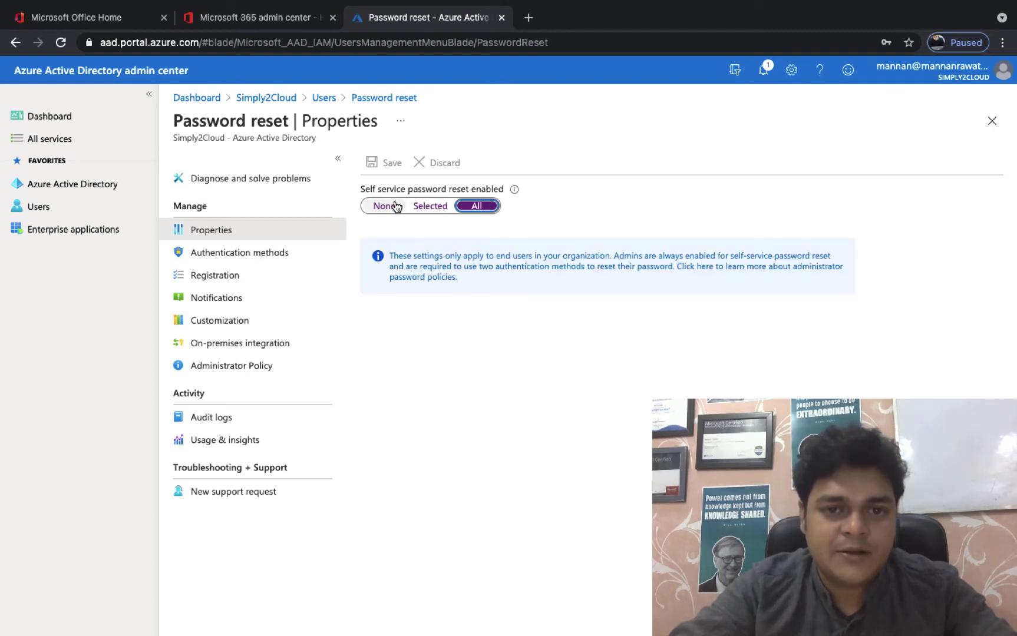
left_click(384, 206)
left_click(432, 206)
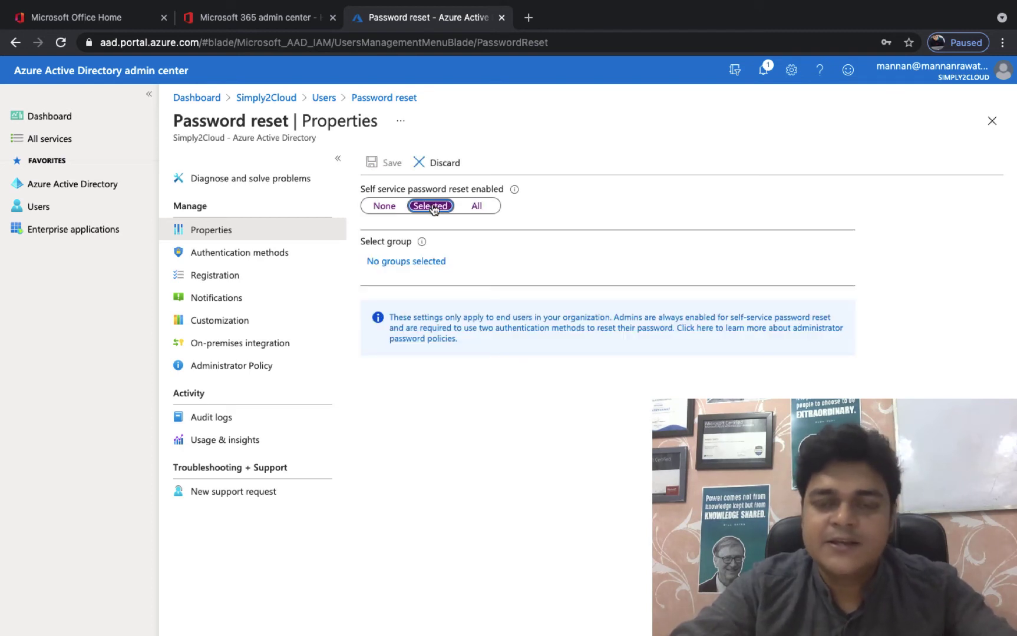
left_click(404, 262)
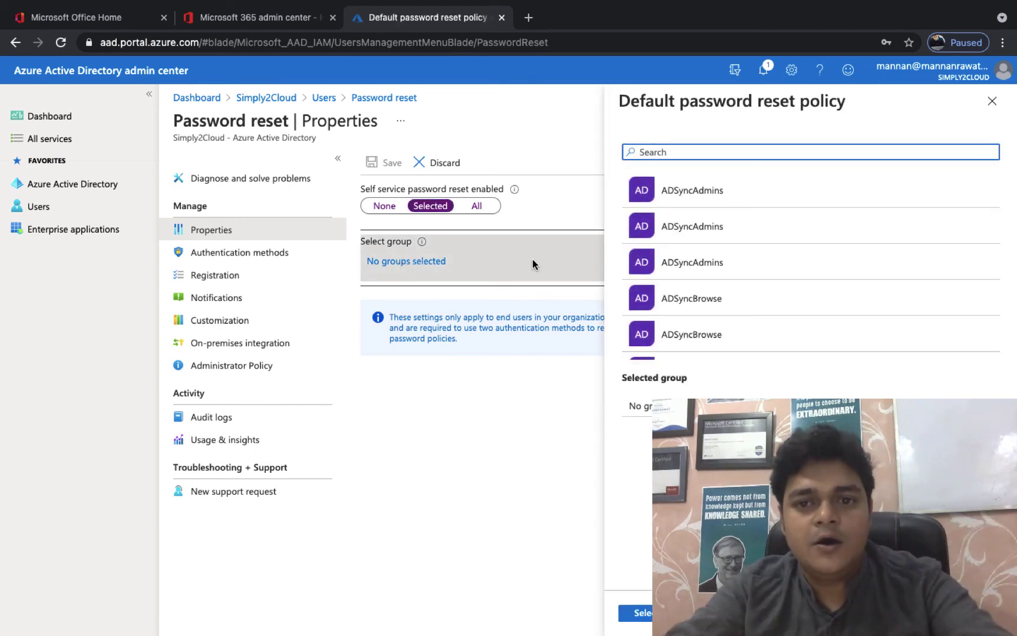
type("aws")
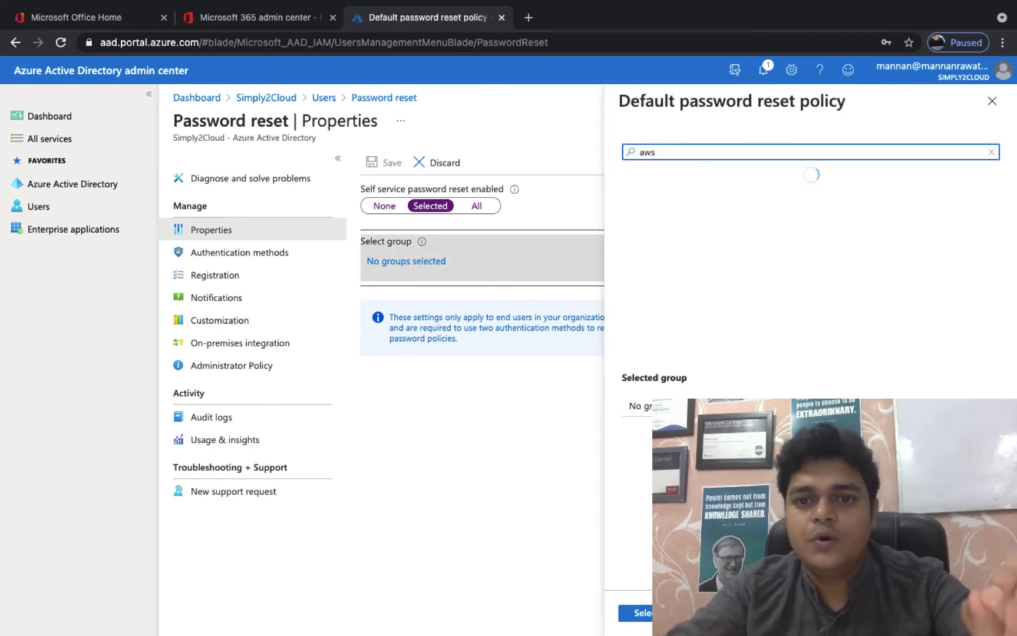
key("BackSpace")
key("BackSpace")
key("BackSpace")
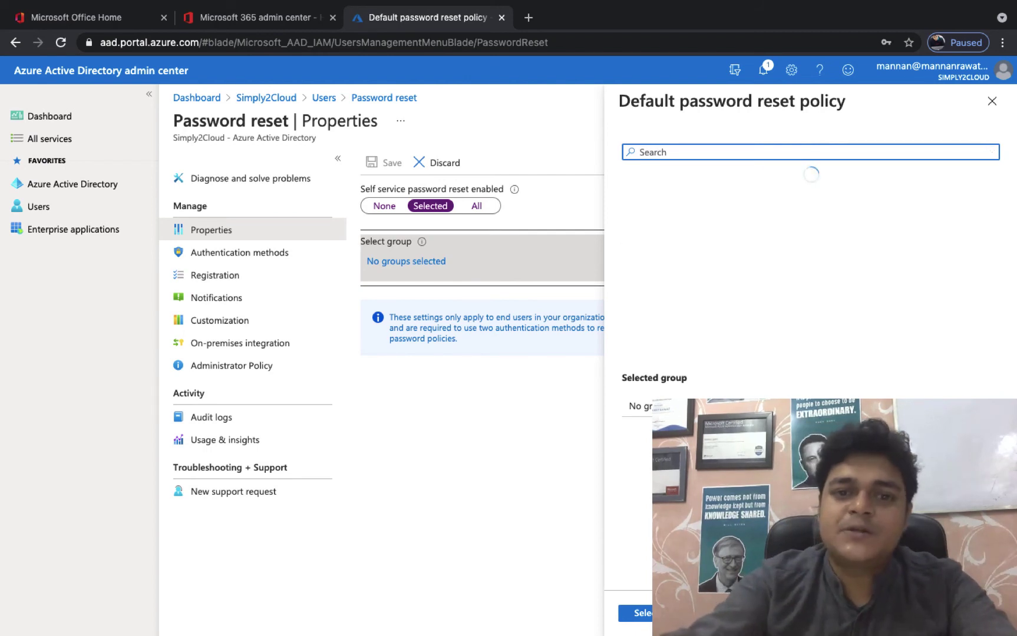
Step: Close the group selection panel and set self-service password reset to None
left_click(388, 206)
left_click(478, 207)
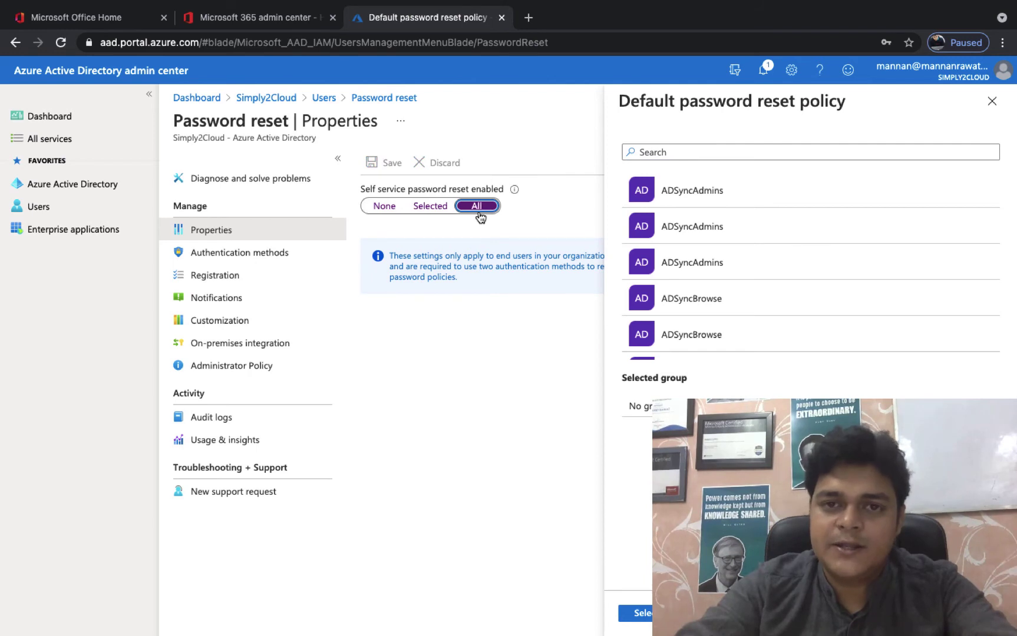
scroll(710, 236, "down", 5)
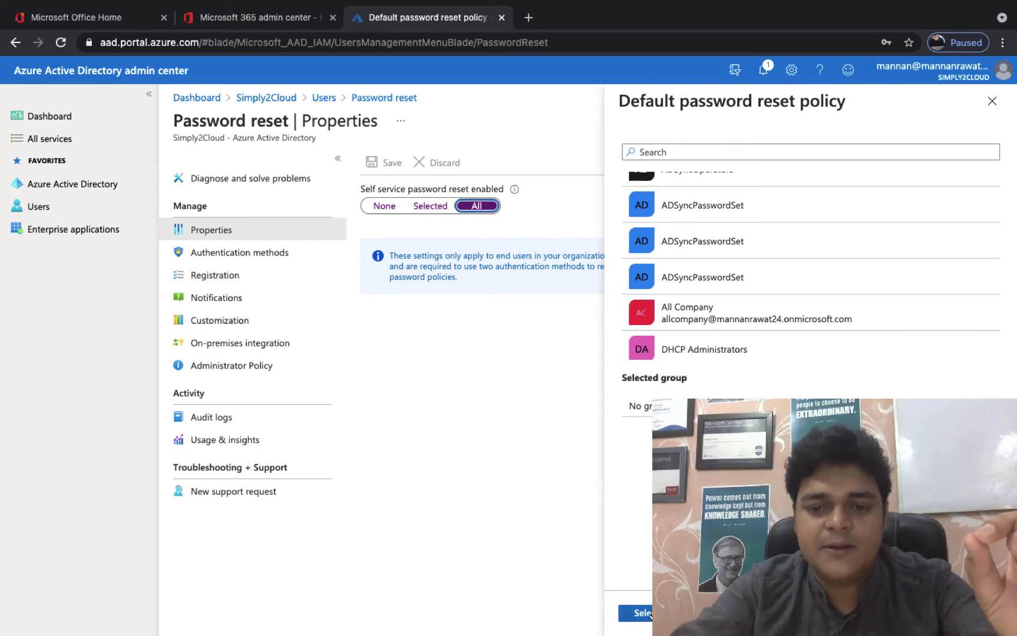
left_click(635, 613)
left_click(394, 207)
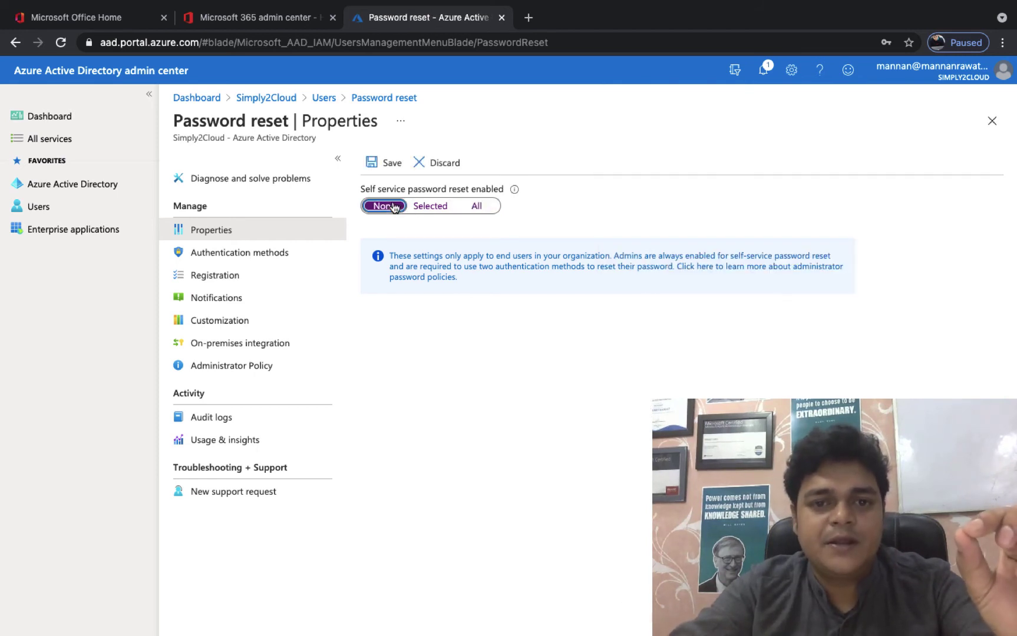
Step: Save the None setting, then switch self-service password reset to All and save again
left_click(386, 169)
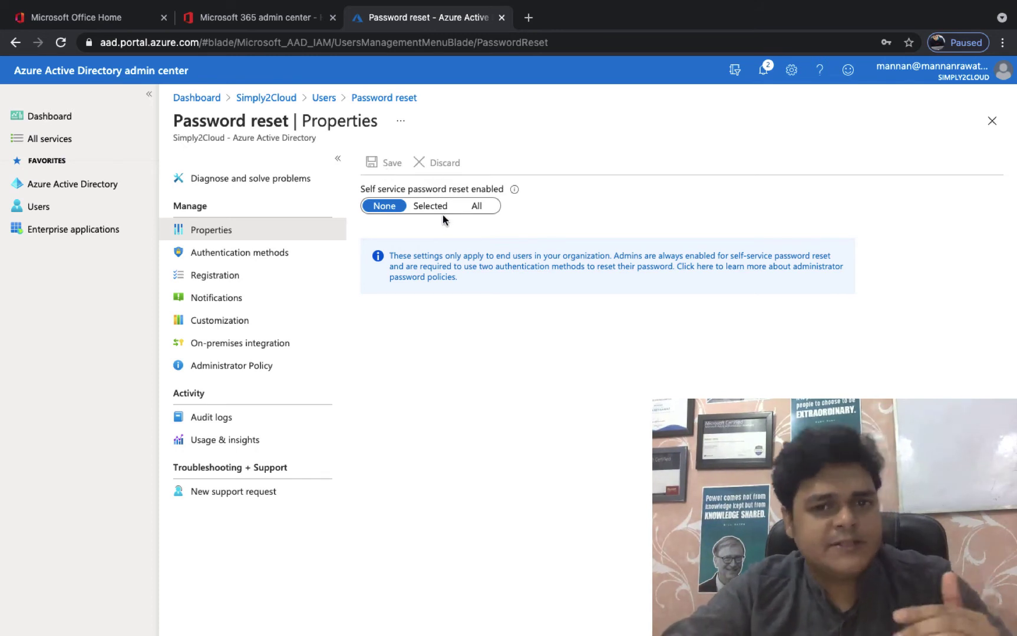
left_click(476, 207)
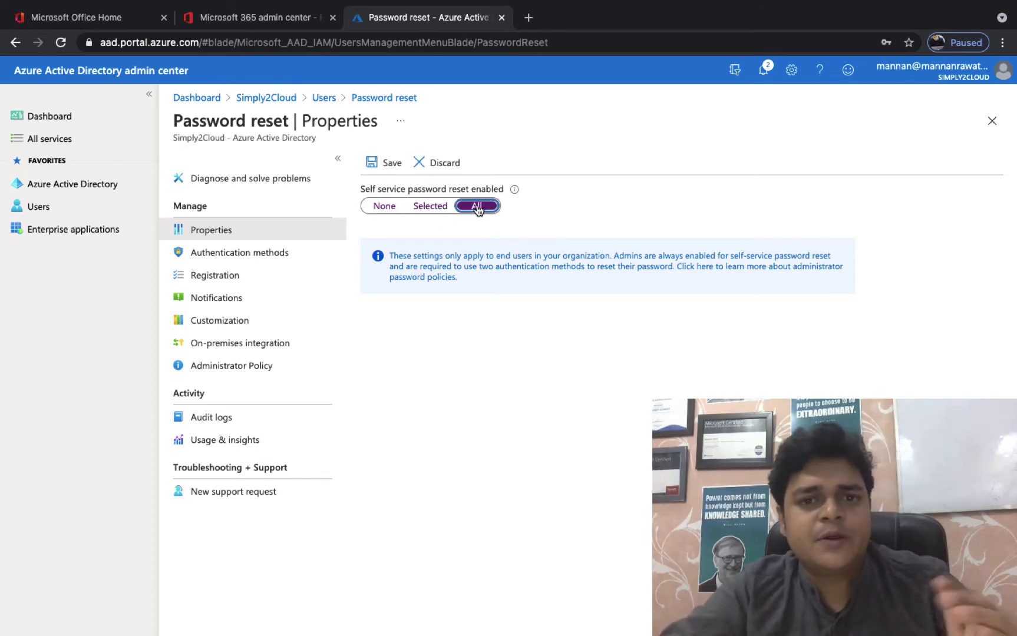
left_click(373, 162)
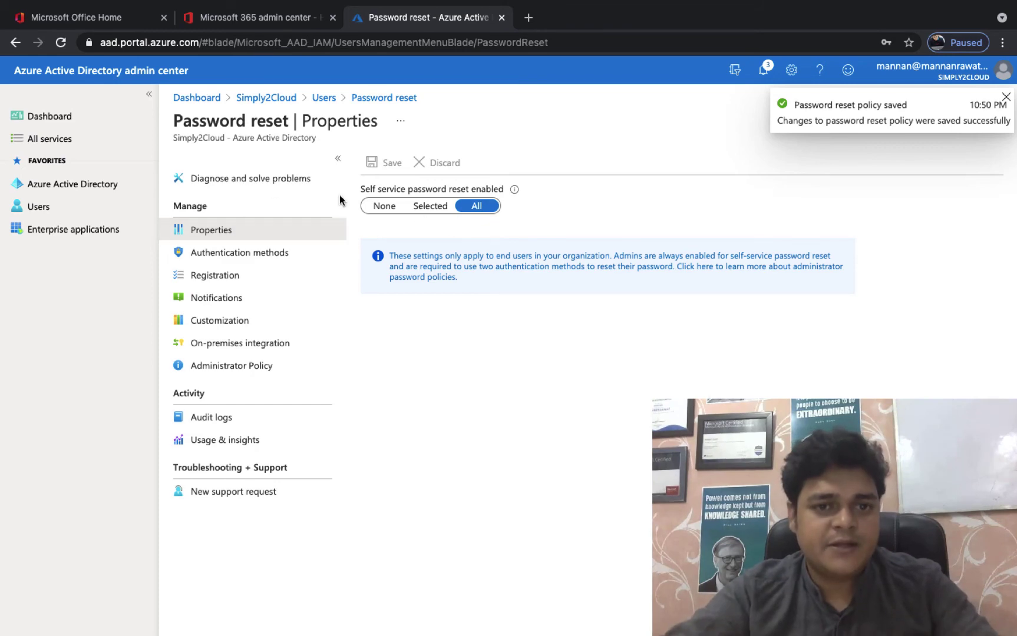
Step: Sign the AWS user out of Office 365 in the incognito window
key("super+grave")
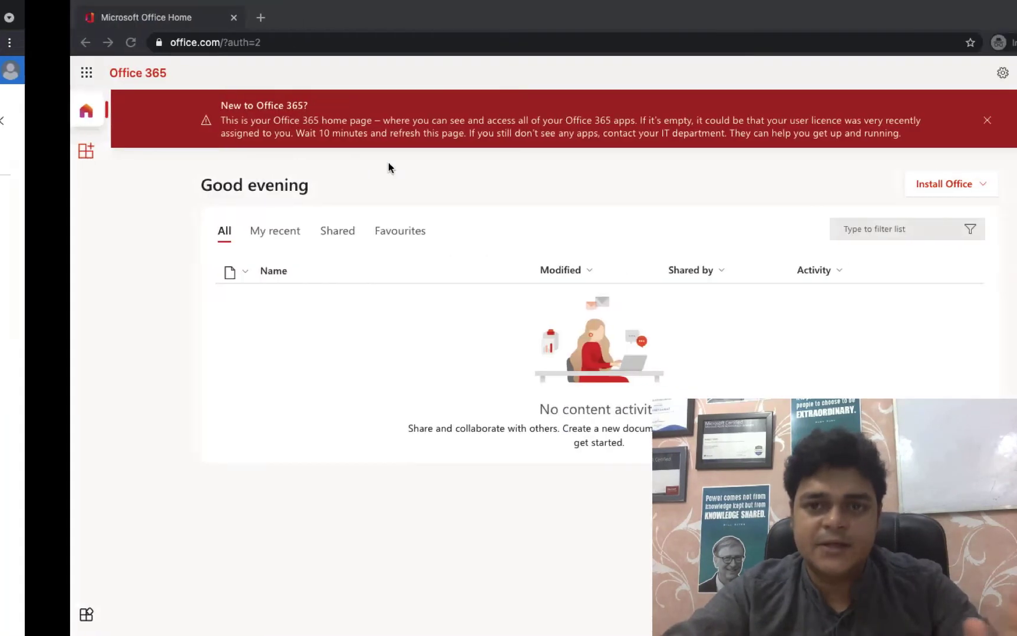
left_click(1000, 73)
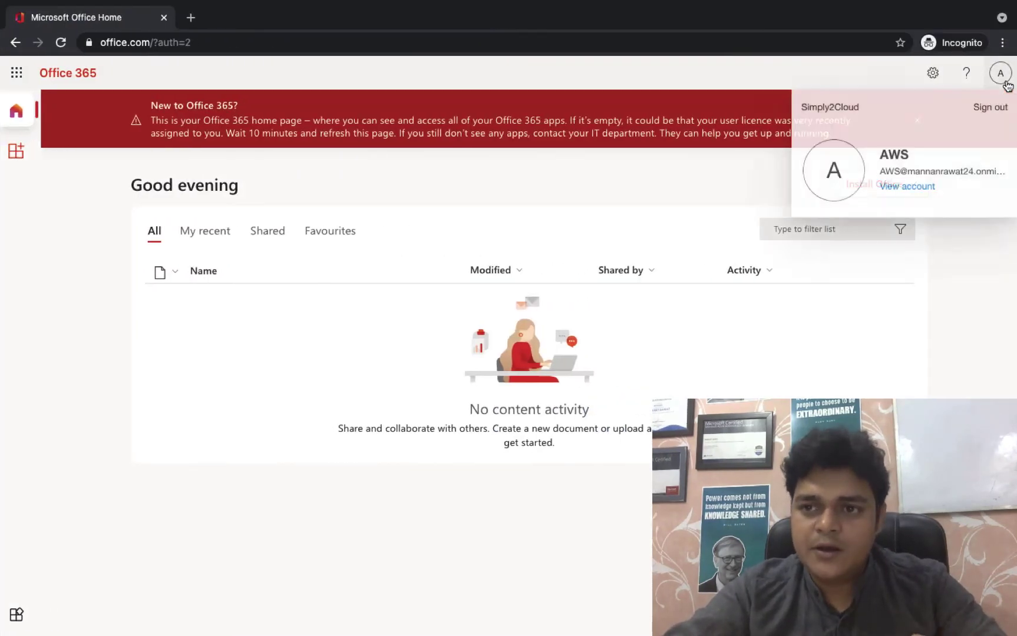
left_click(994, 107)
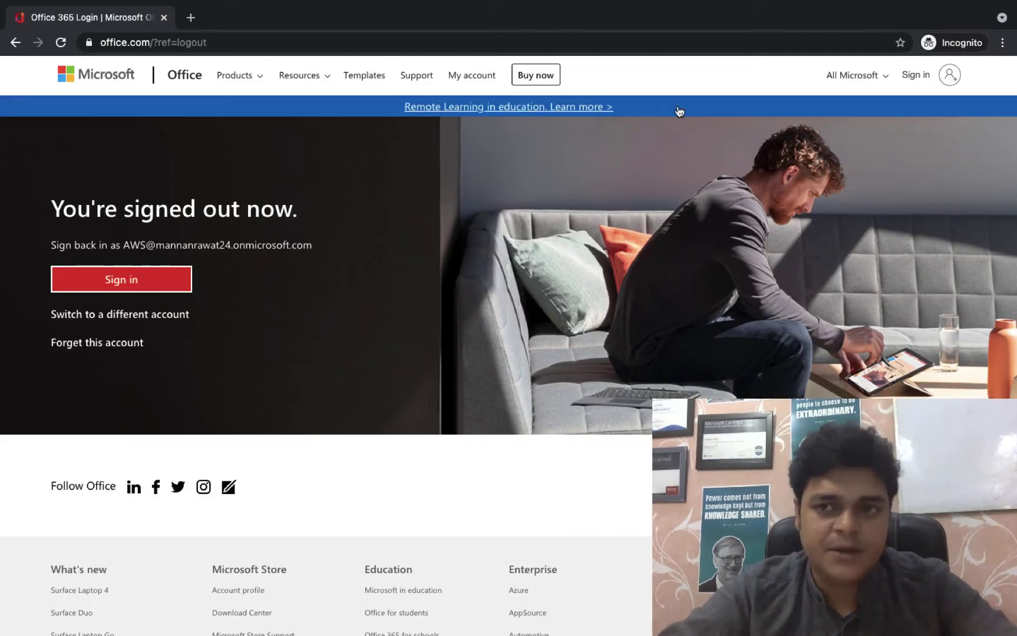
left_click(916, 79)
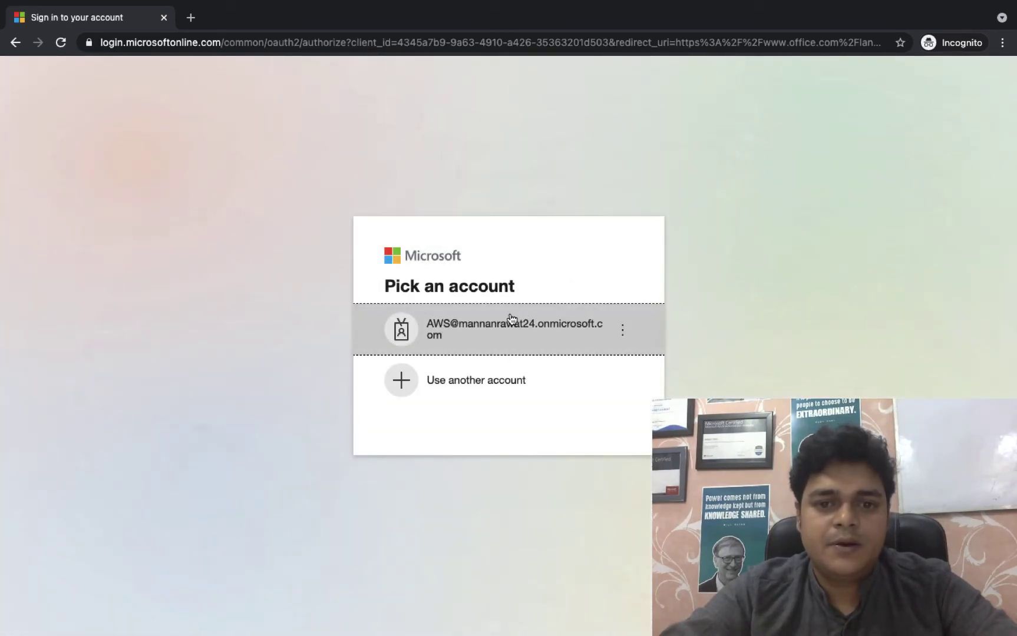
left_click(500, 326)
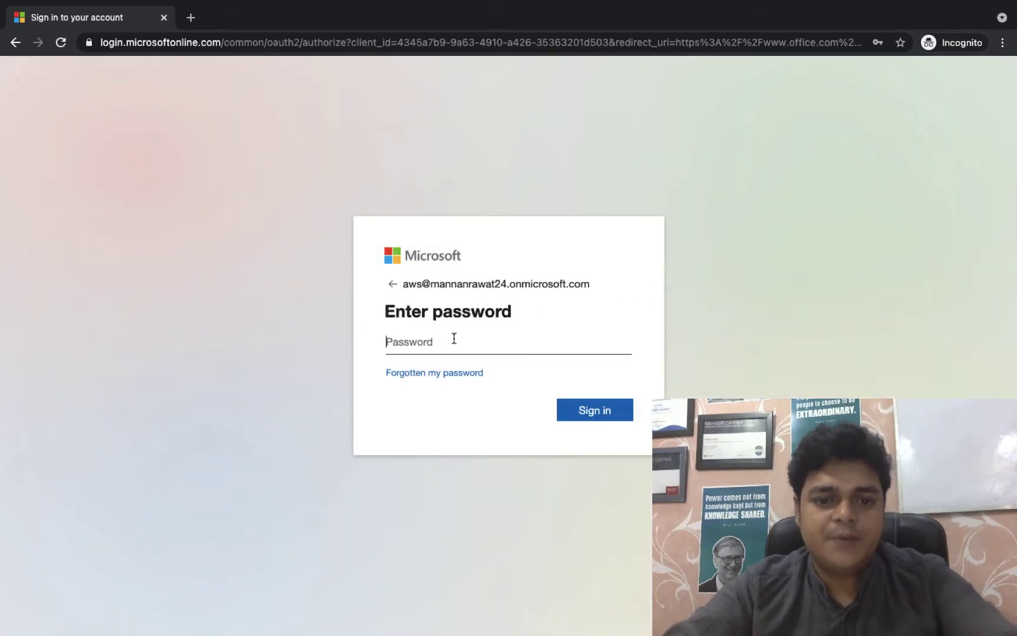
type("*********")
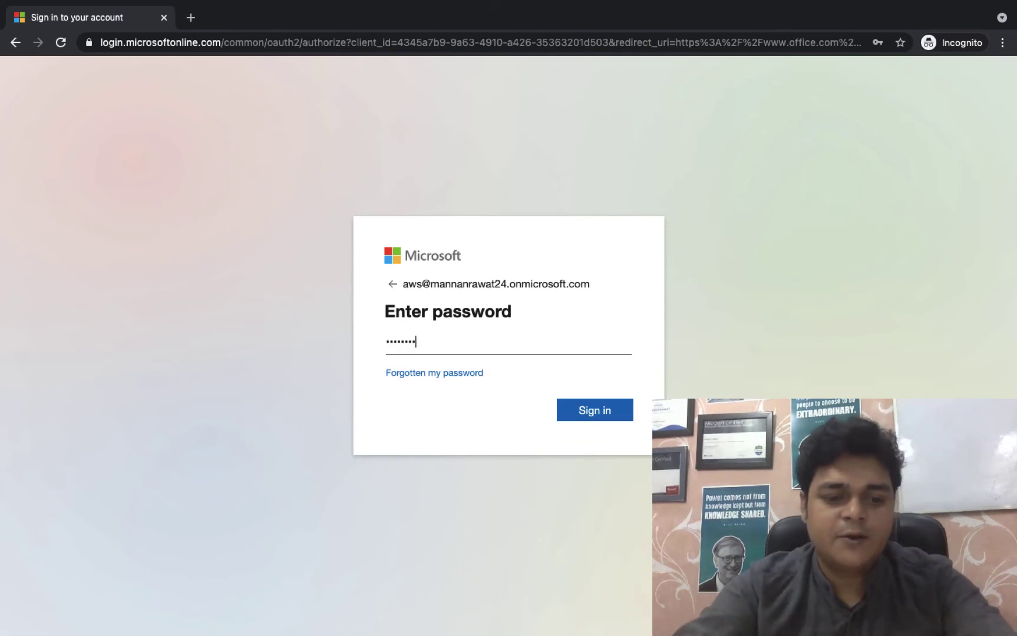
key("Return")
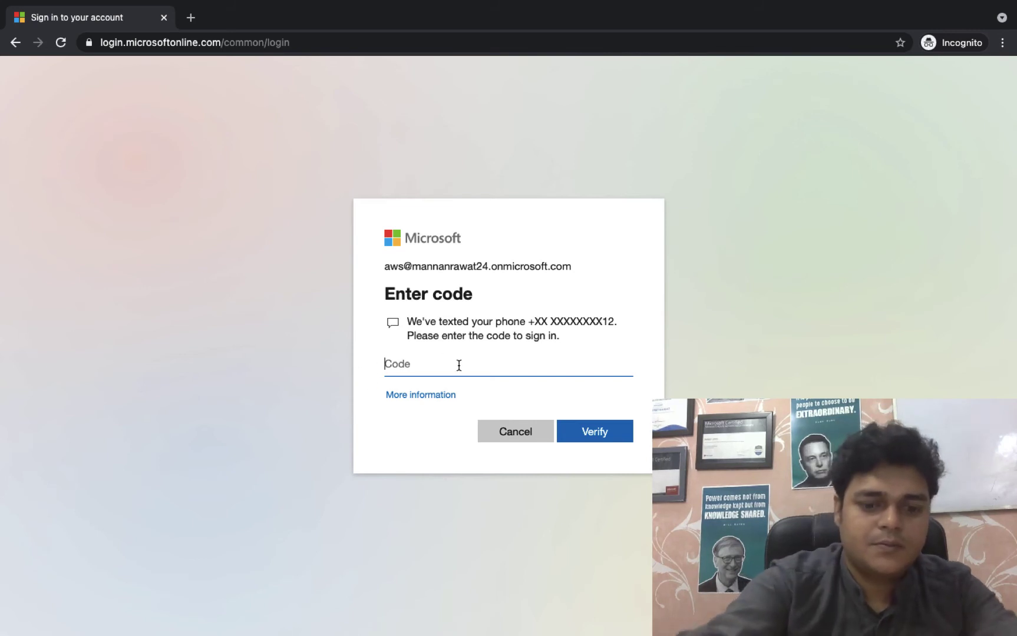
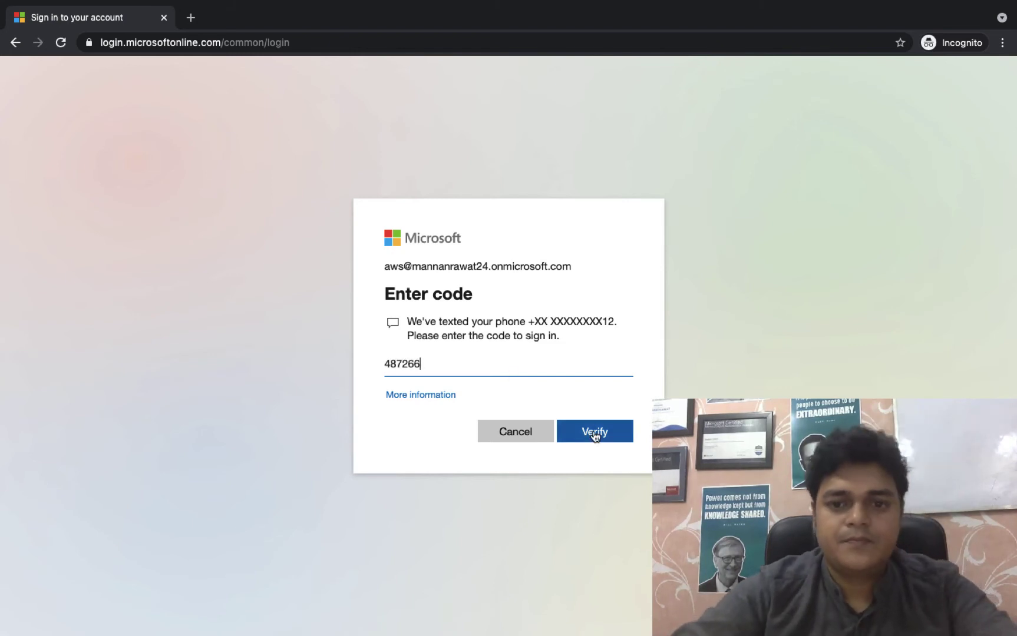
left_click(595, 433)
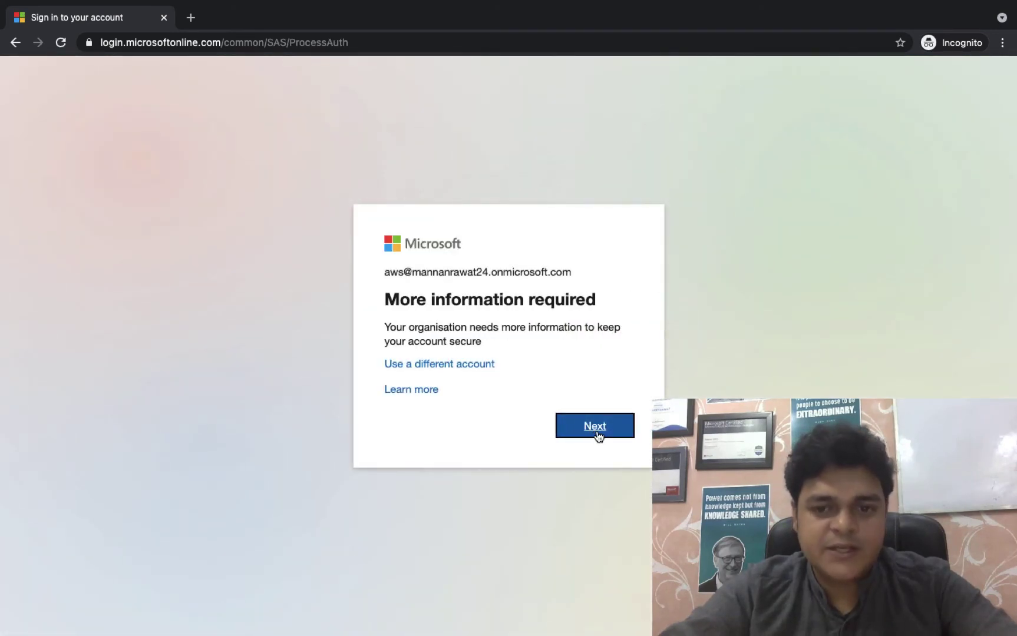
left_click(595, 429)
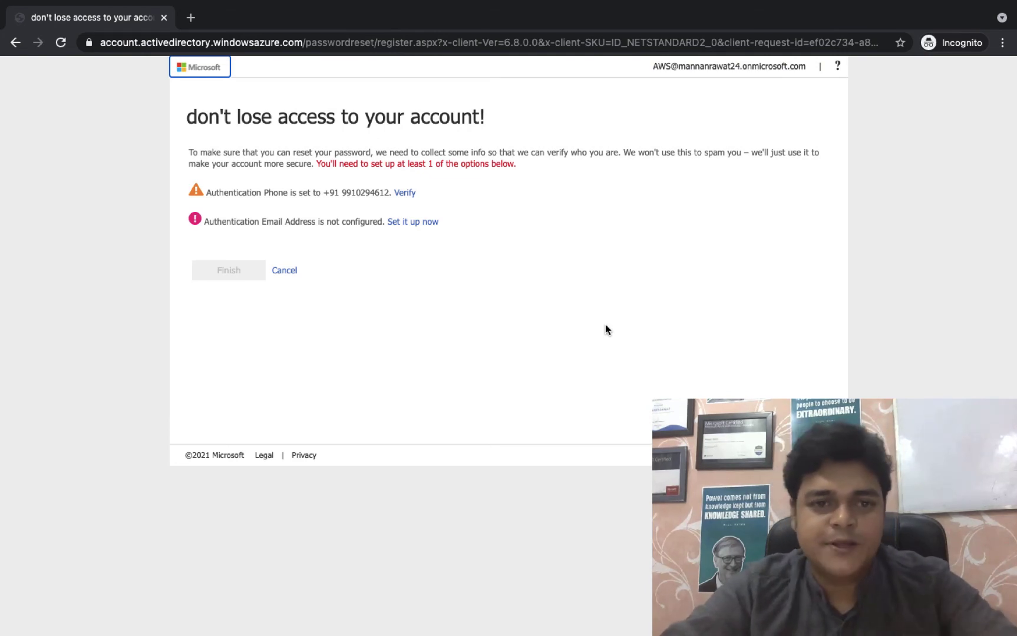
left_click(405, 193)
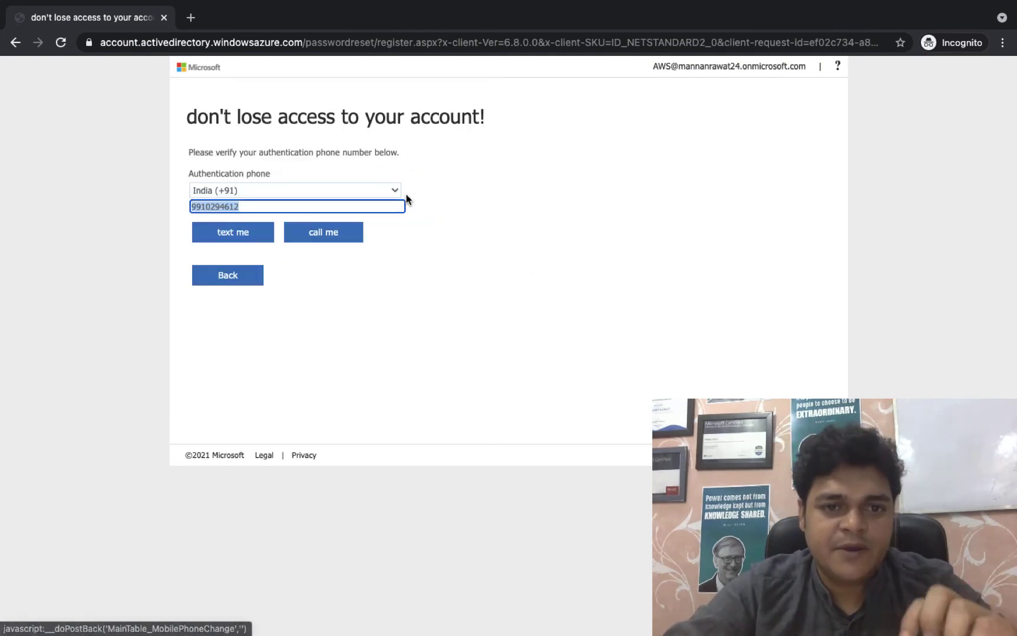
left_click(240, 238)
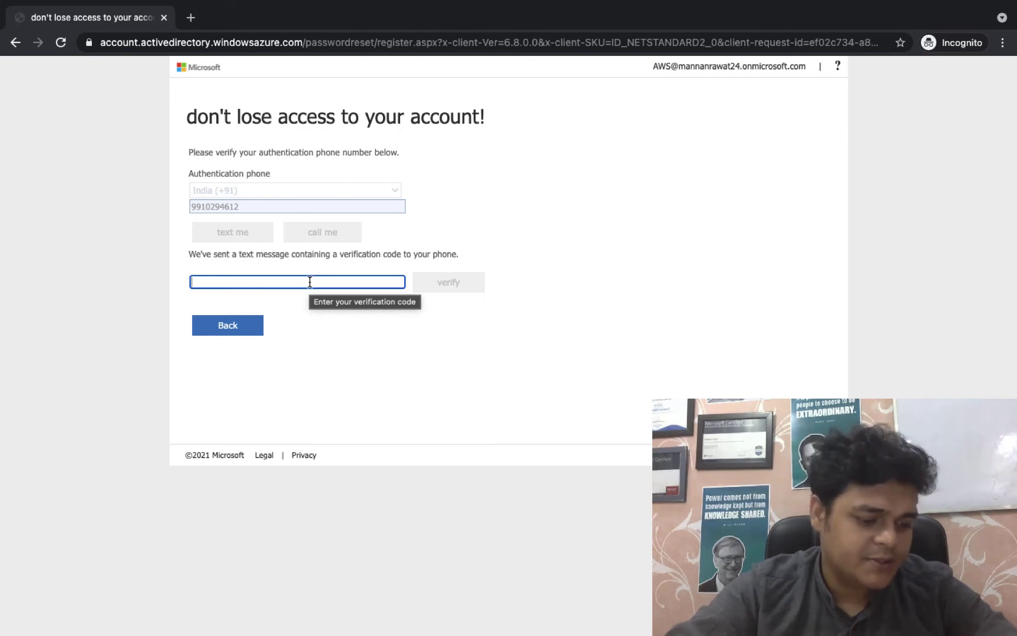
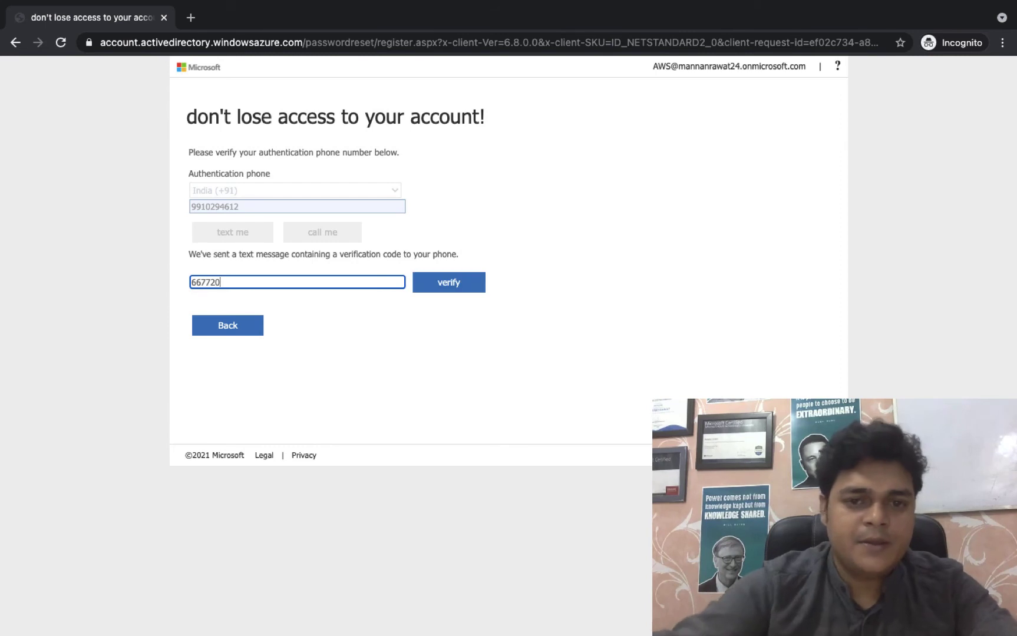
left_click(452, 288)
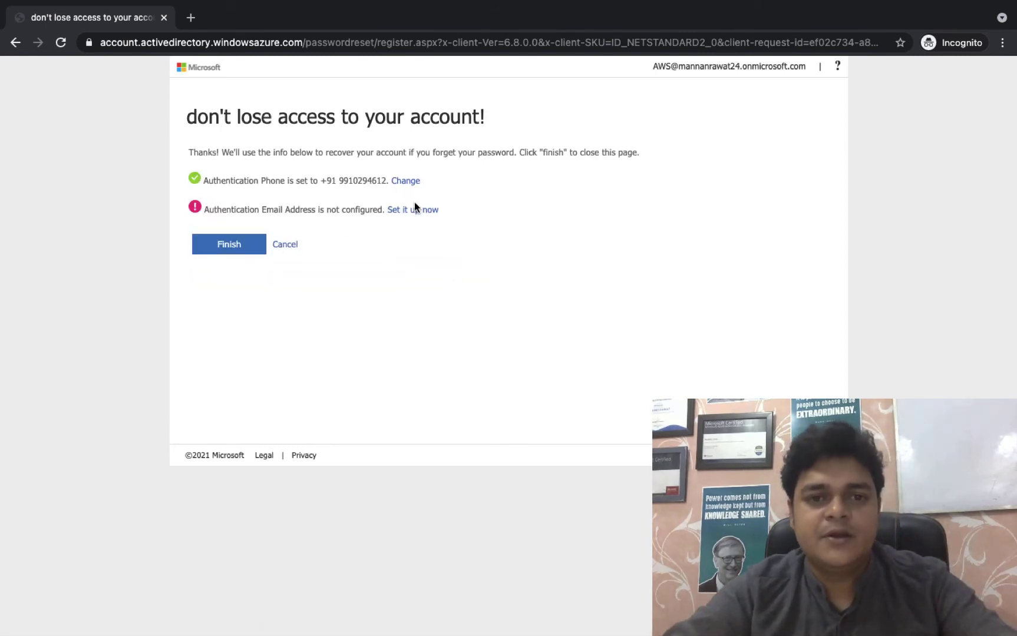
Step: Enter the backup Yahoo address as authentication email, request an emailed code, then open a new main-browser tab
left_click(414, 208)
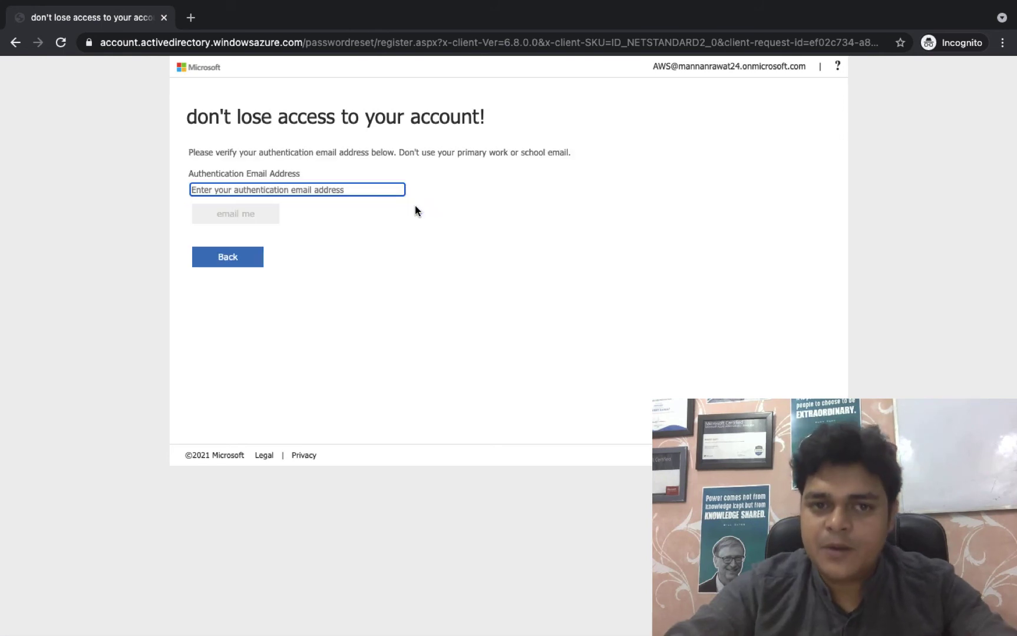
left_click(314, 187)
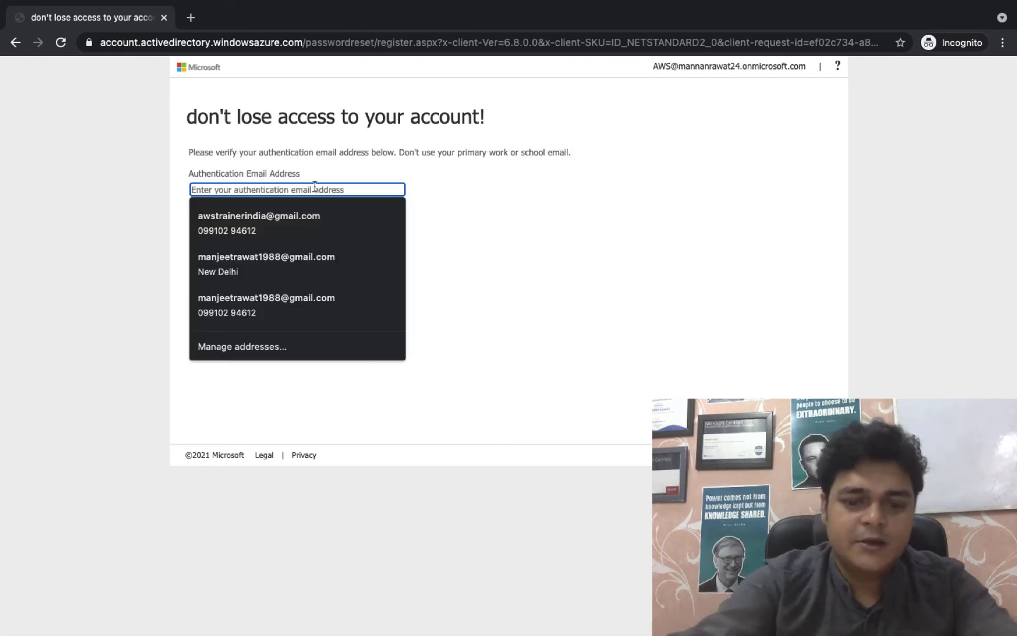
type("ya")
key("BackSpace")
key("BackSpace")
key("BackSpace")
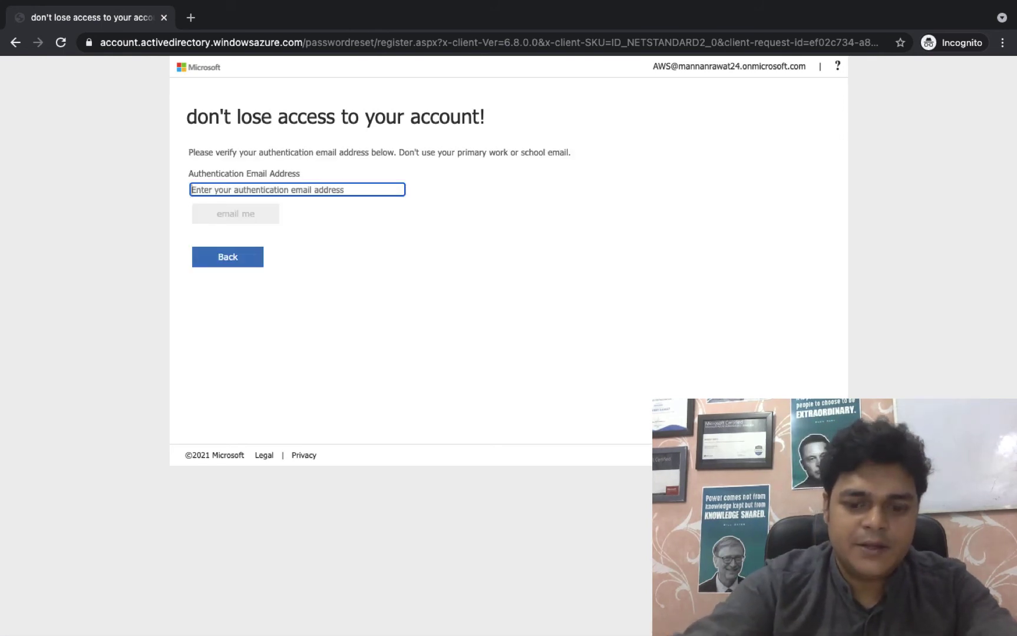
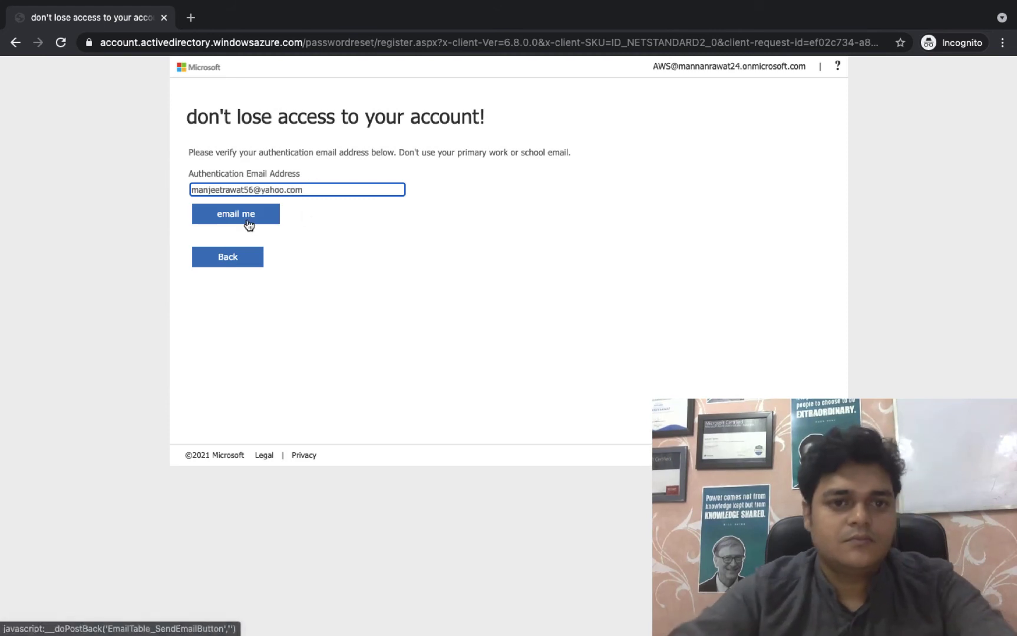
left_click(241, 221)
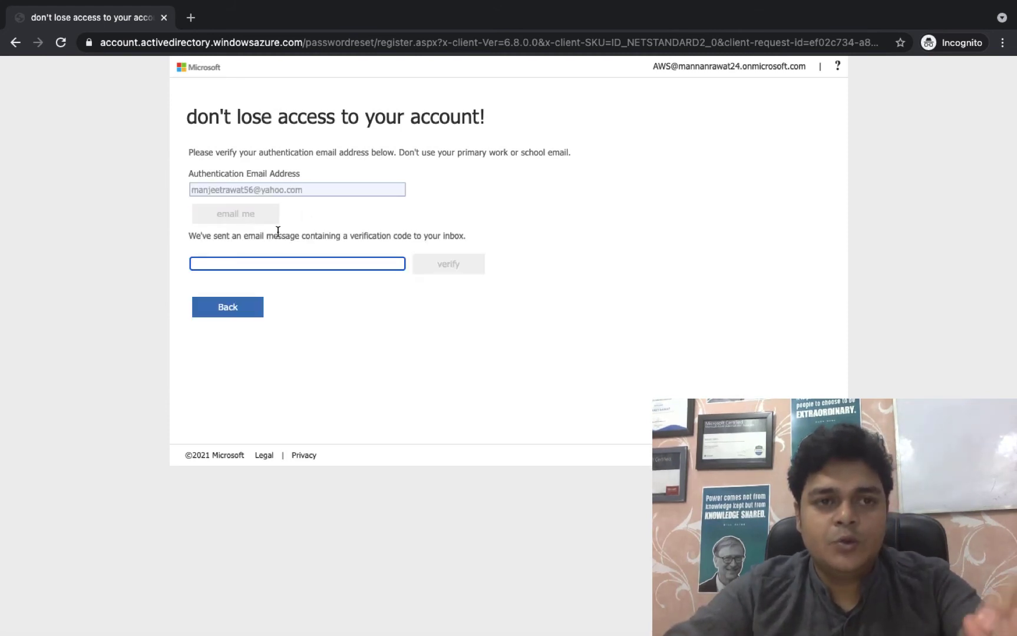
key("super+grave")
left_click(535, 20)
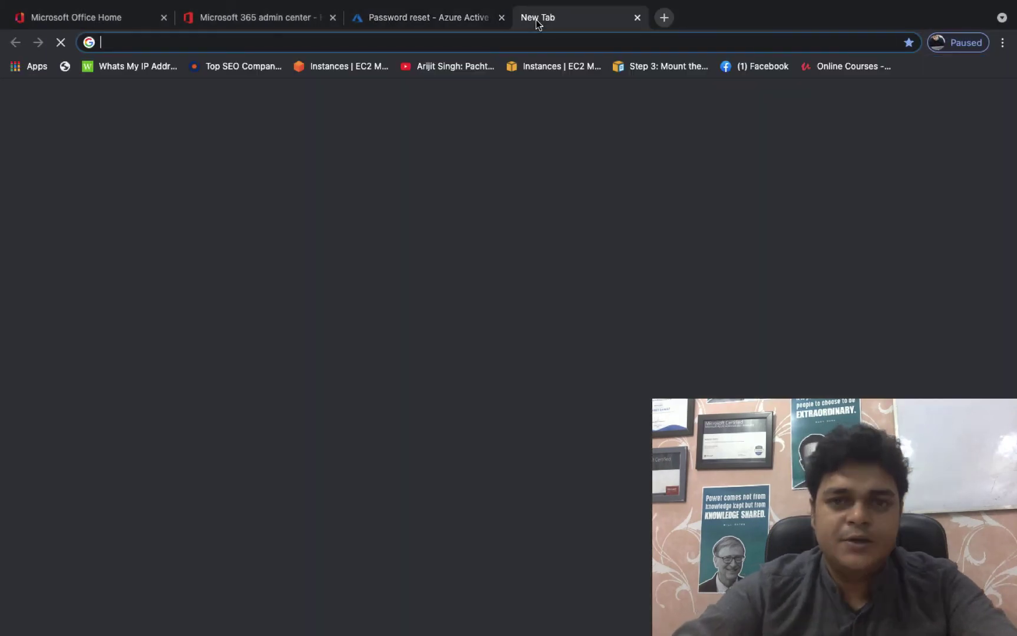
Step: Open the Simply2Cloud verification email in Yahoo Mail and copy its code
type("yah")
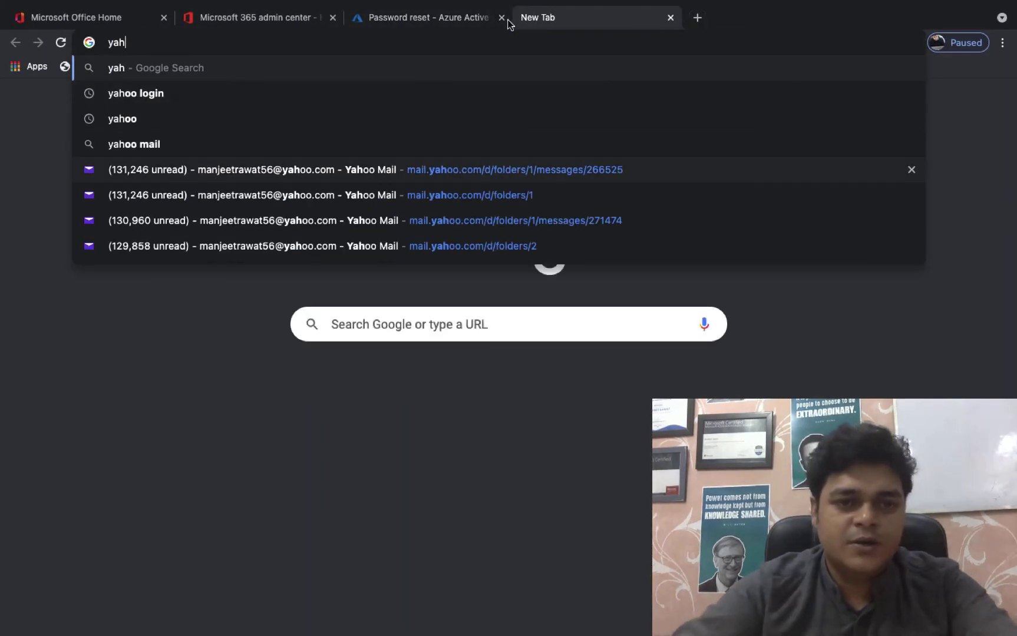
left_click(249, 170)
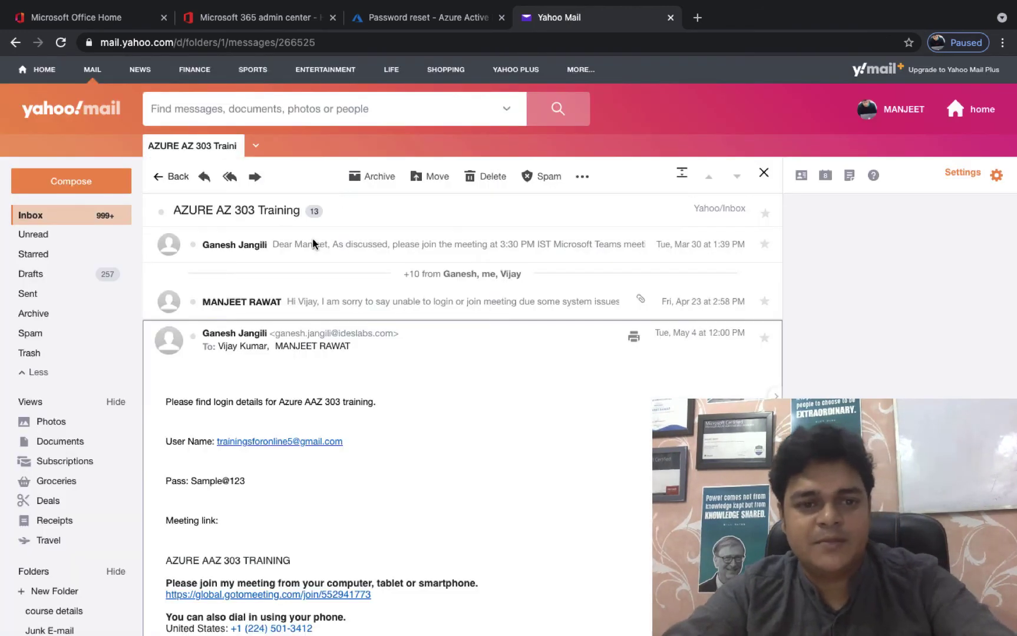
left_click(57, 215)
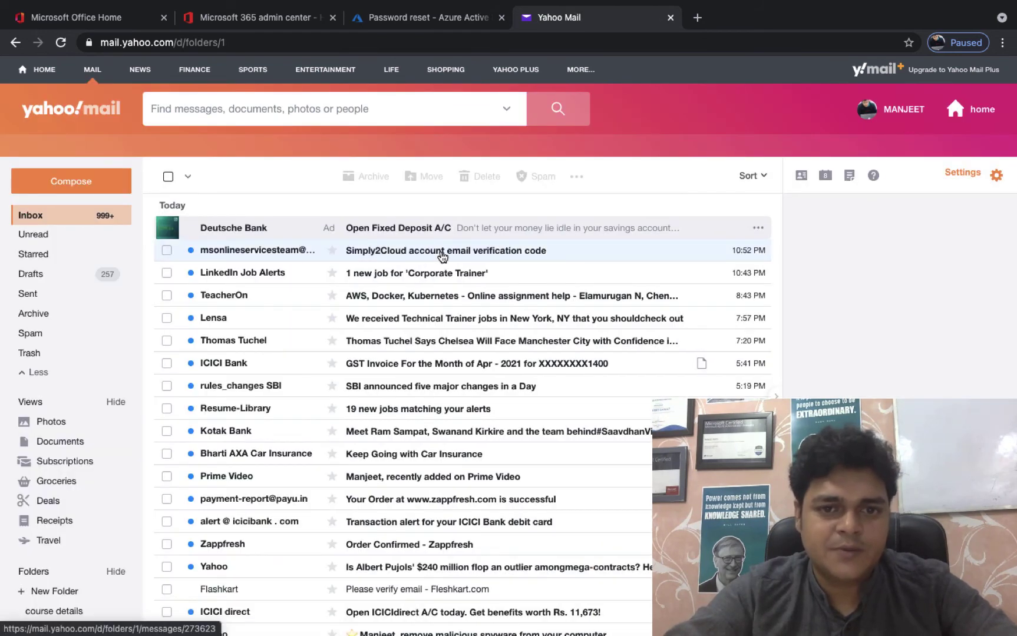
left_click(442, 257)
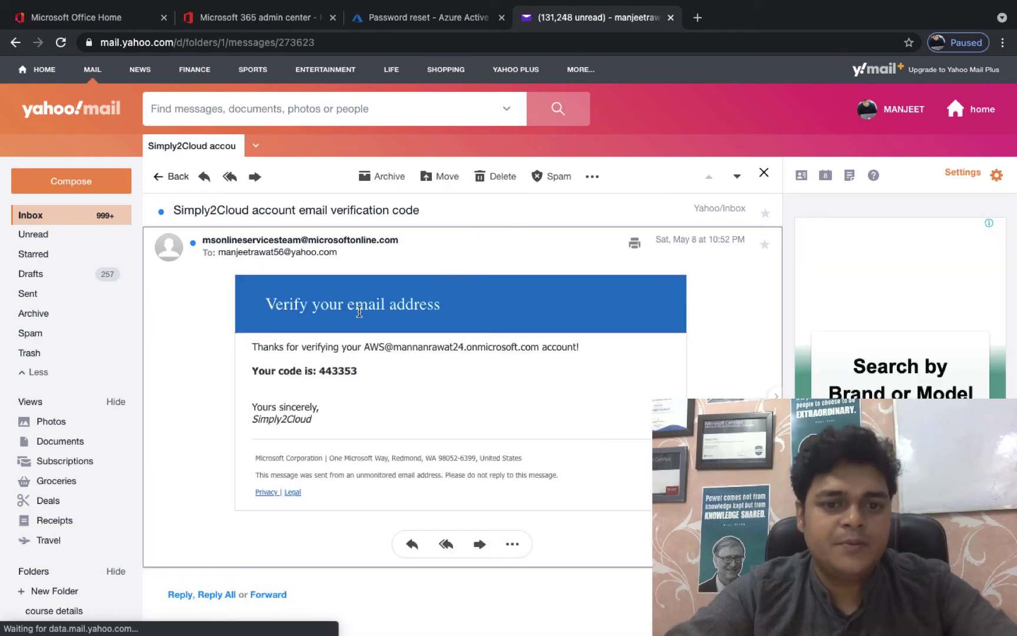
double_click(350, 371)
right_click(344, 376)
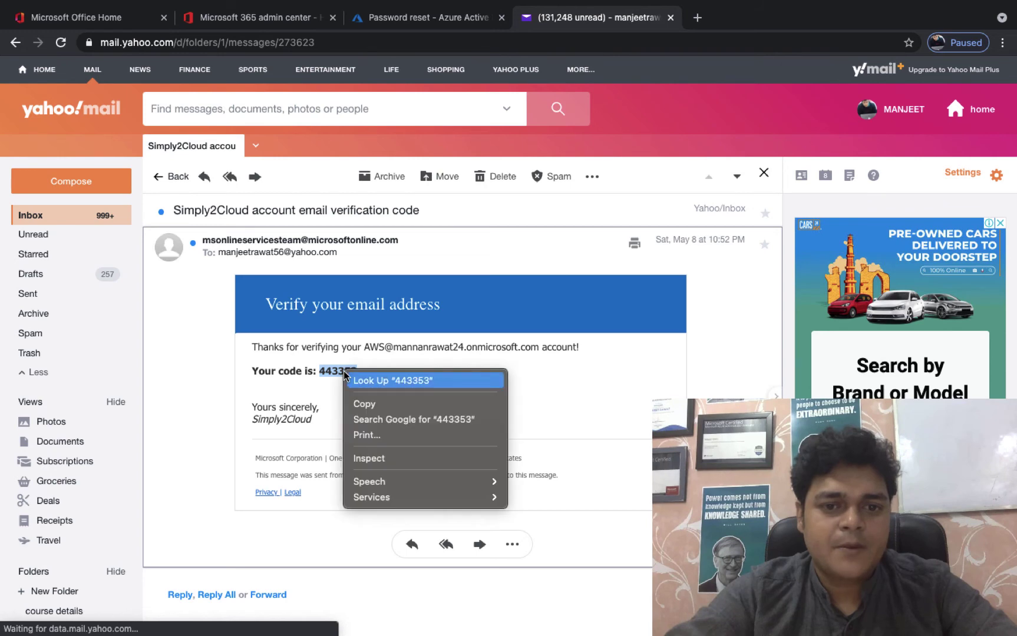
left_click(371, 404)
left_click(449, 18)
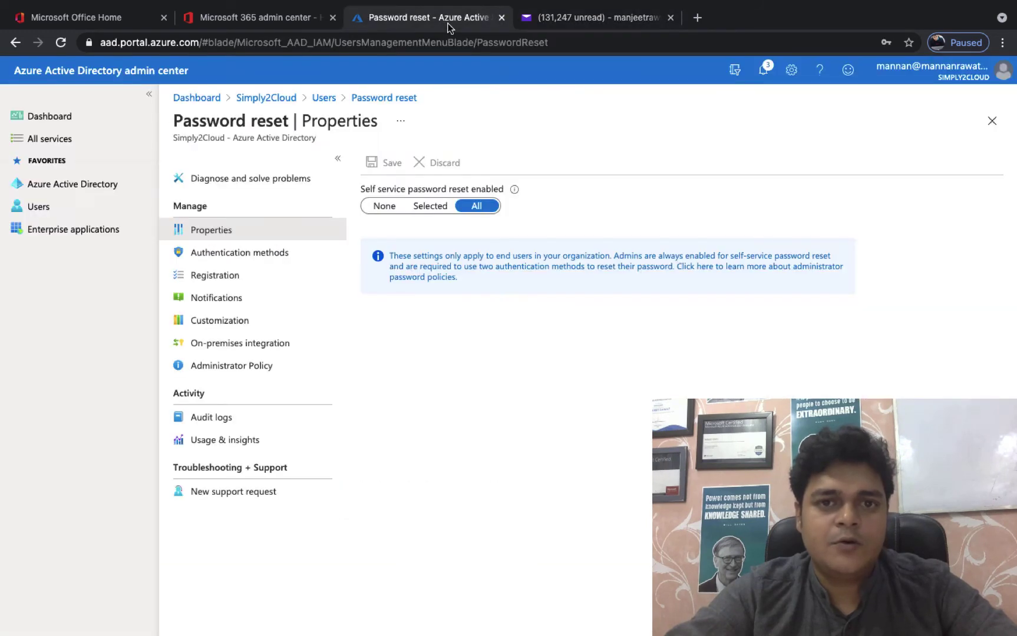
Step: Paste the emailed code to verify the email, finish registration, and stay signed in
key("ctrl+Right")
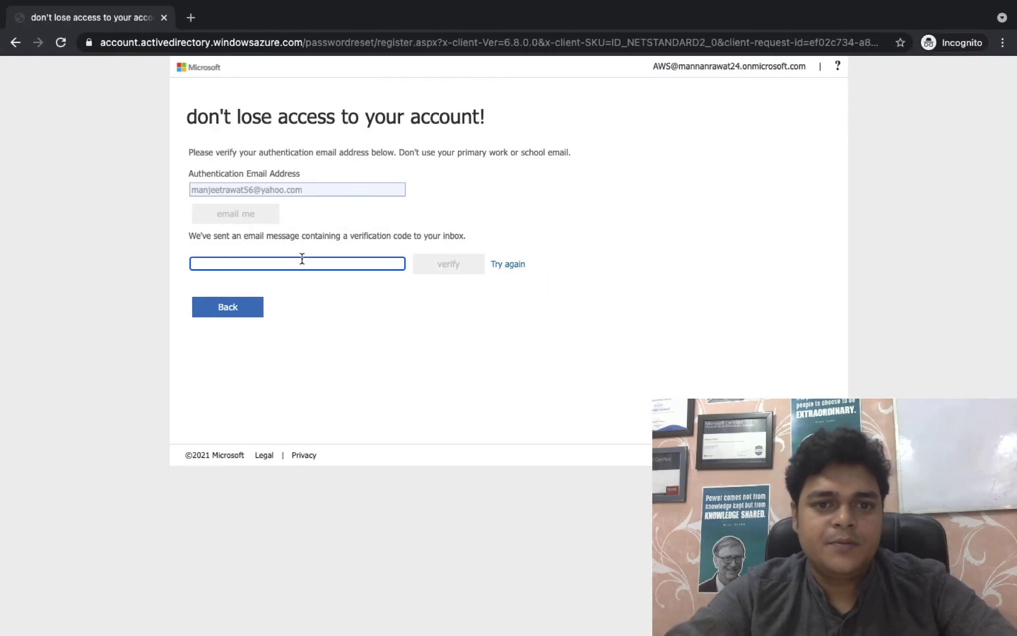
right_click(302, 259)
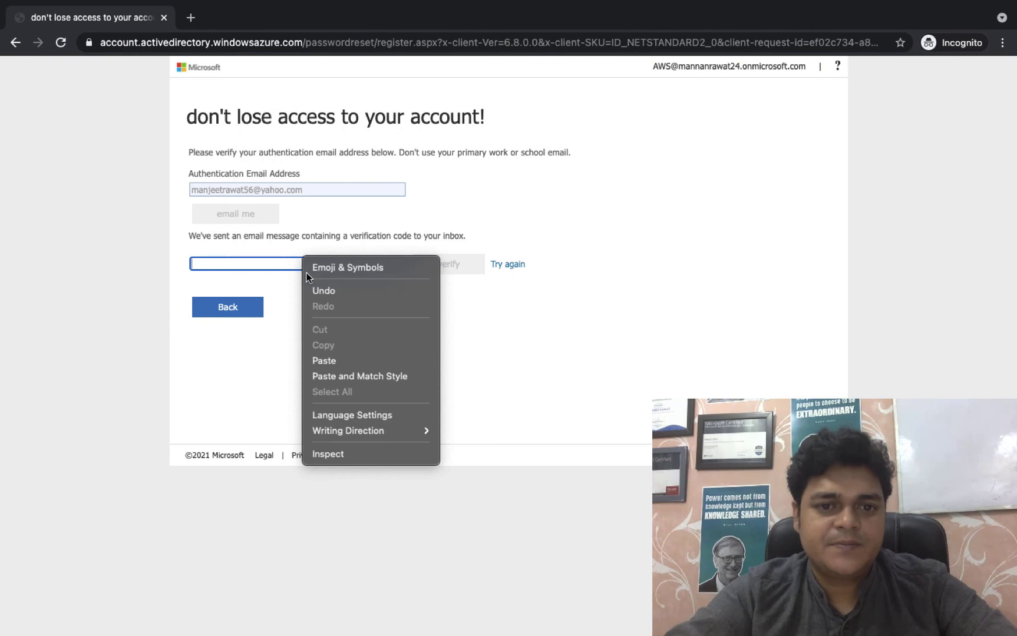
left_click(321, 361)
left_click(447, 264)
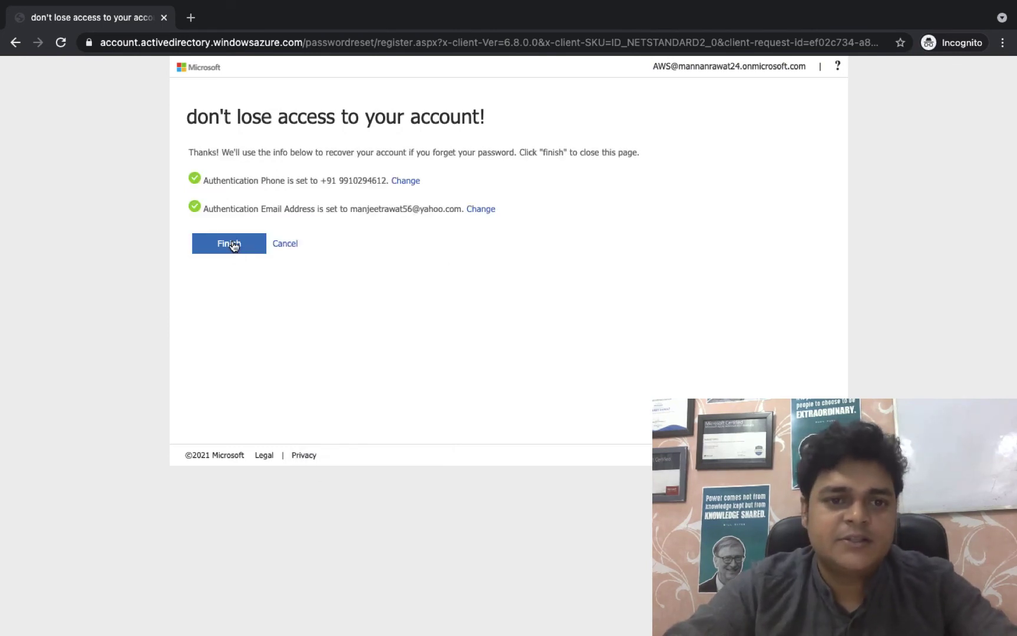
left_click(232, 244)
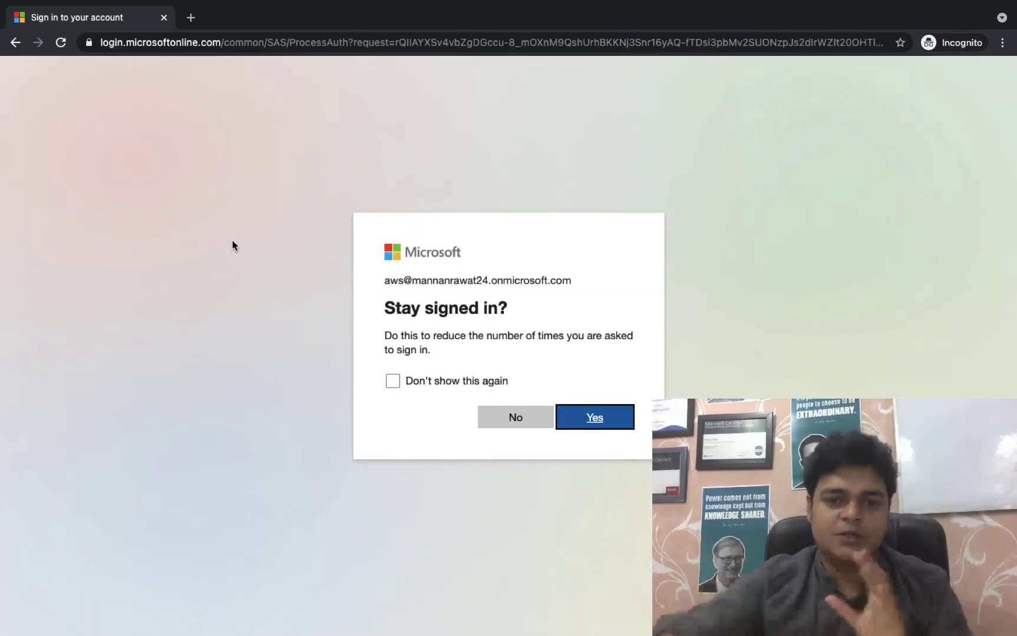
left_click(600, 419)
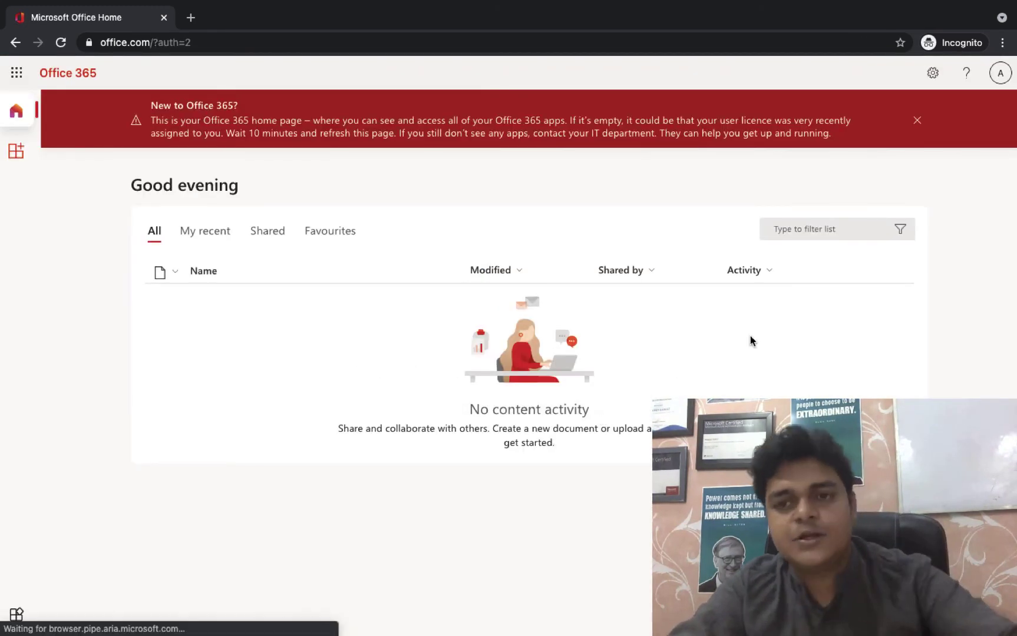
Step: Sign AWS out of Office 365, then start signing in again with the AWS account
left_click(999, 77)
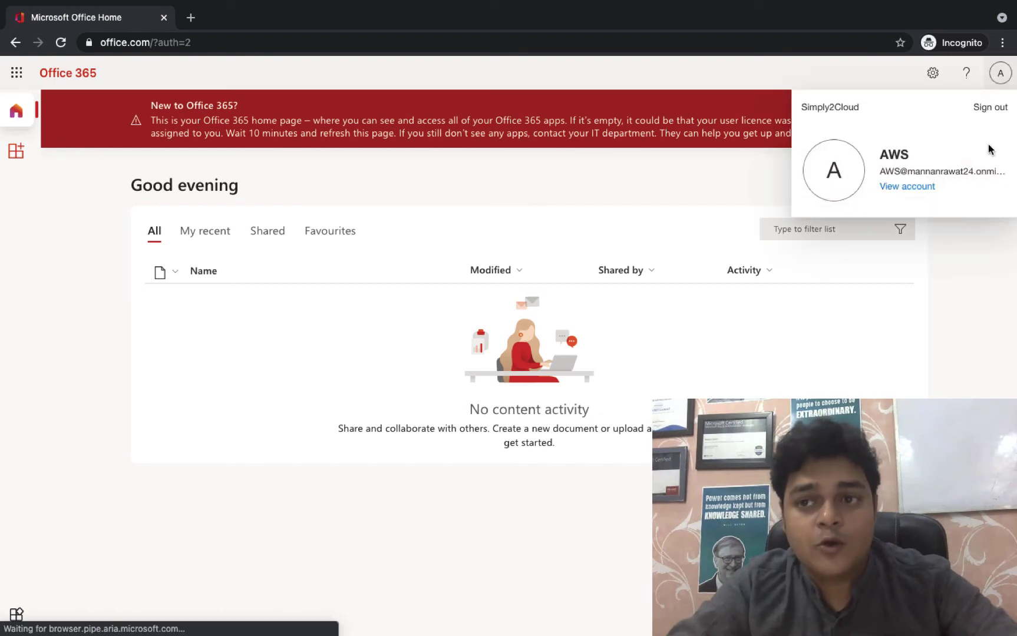
left_click(987, 108)
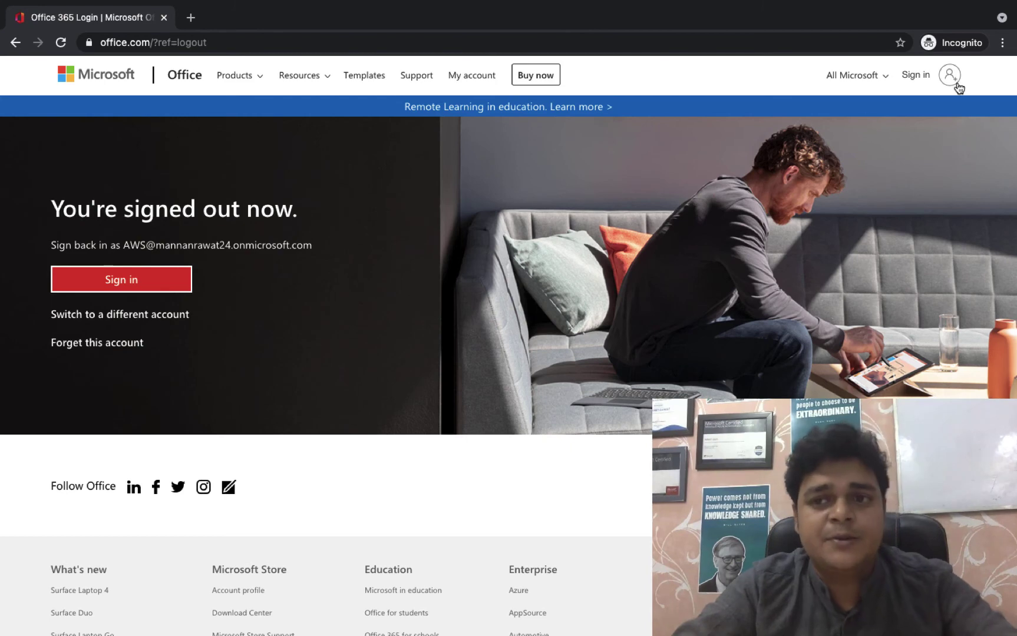
left_click(915, 75)
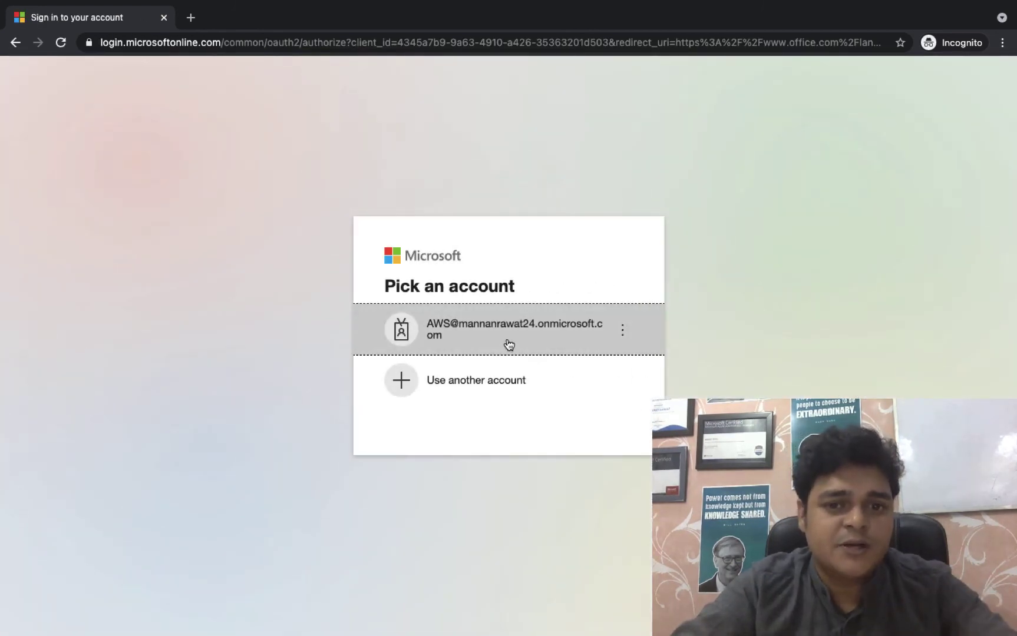
left_click(508, 345)
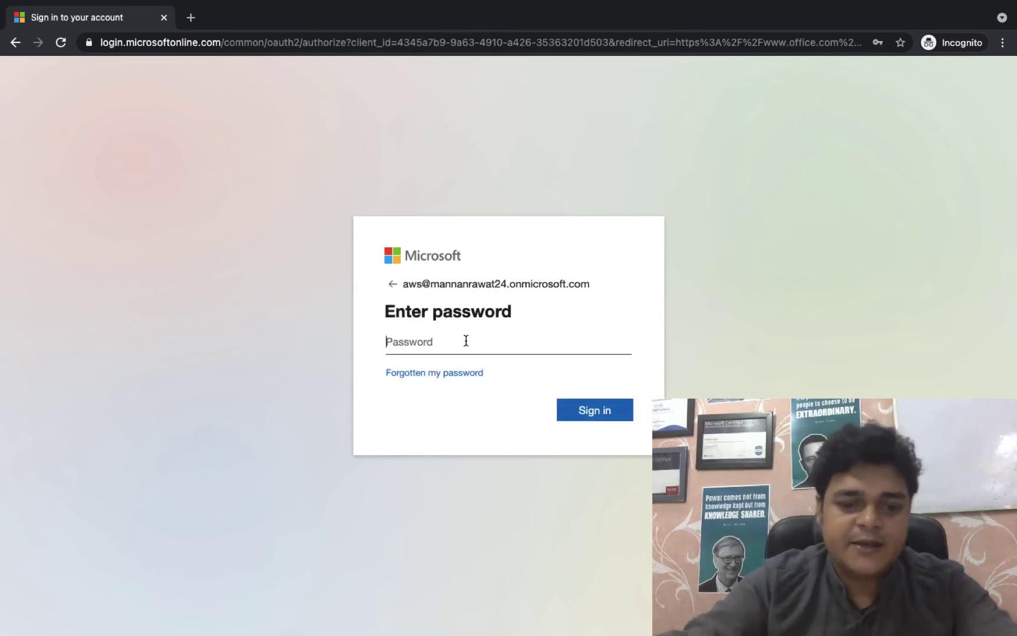
Step: Start forgotten-password recovery for the AWS account, entering the captcha characters and submitting
type("•••••••••")
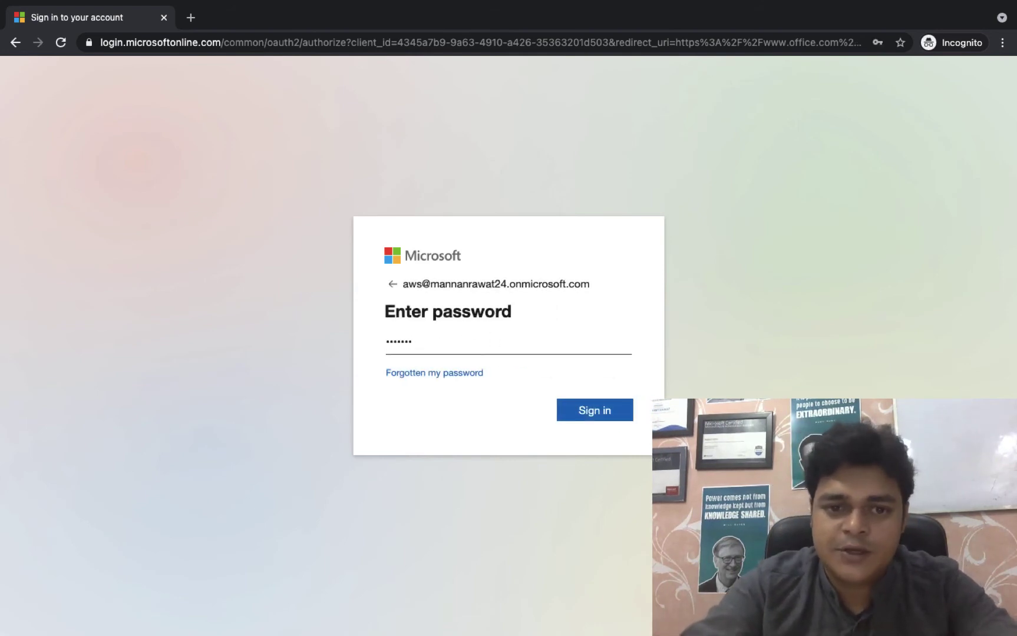
key("BackSpace")
key("BackSpace")
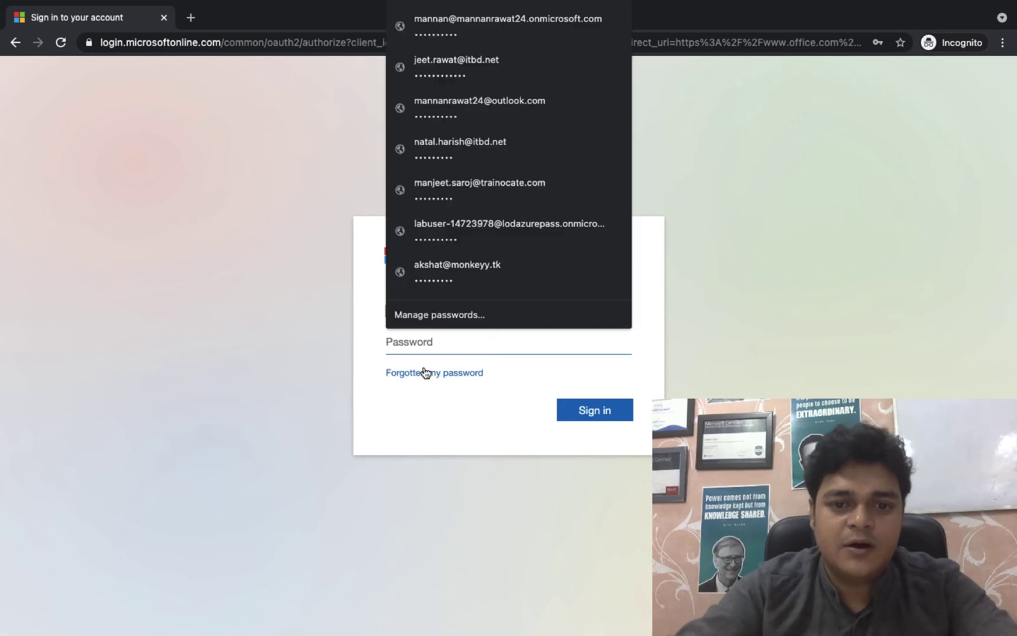
left_click(452, 373)
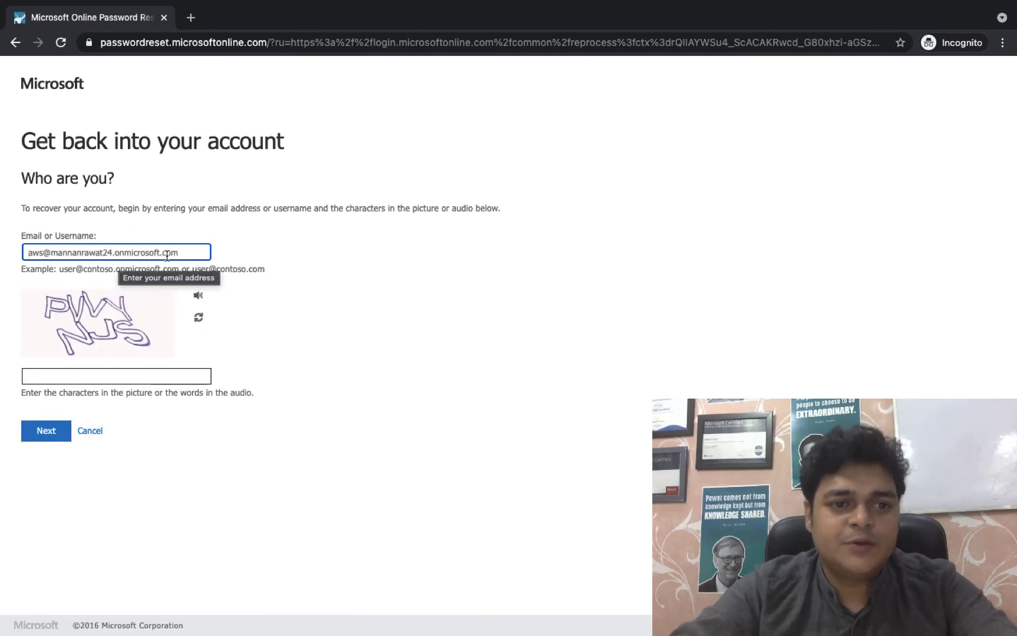
left_click(108, 372)
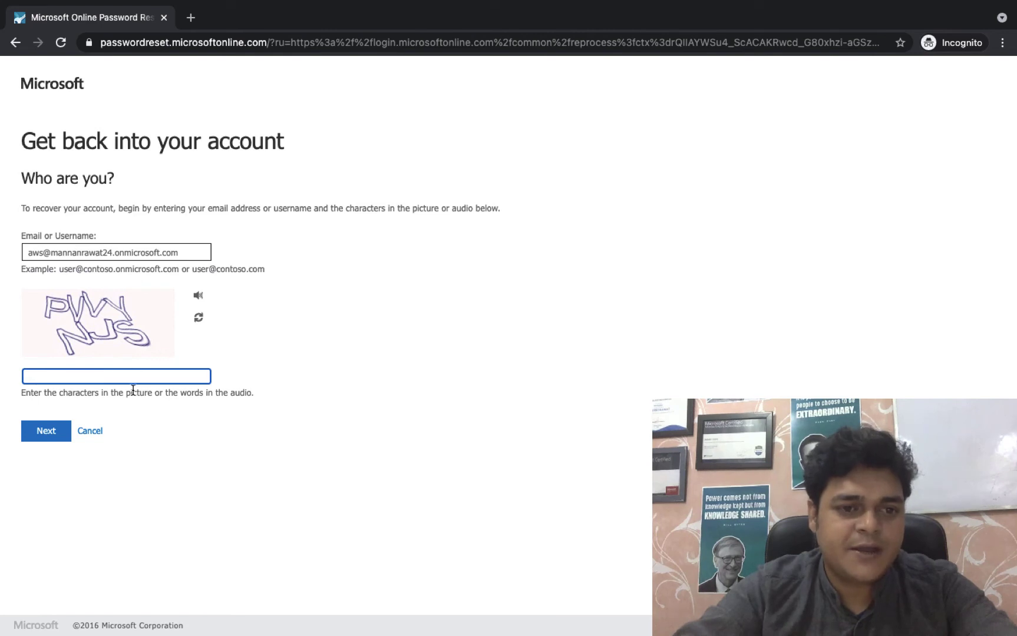
type("P")
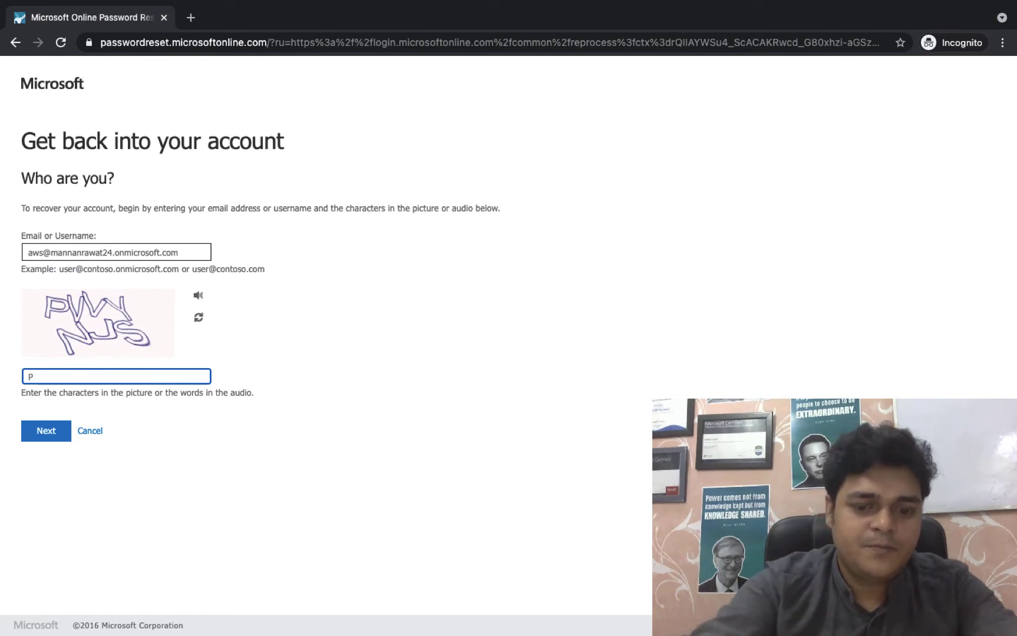
type("VVY")
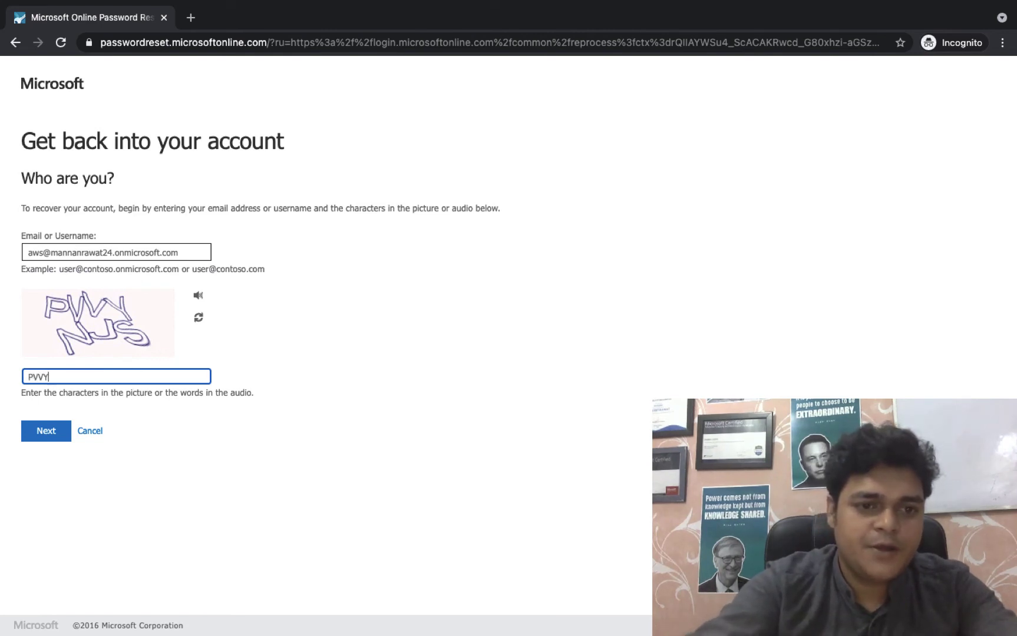
type("NJS")
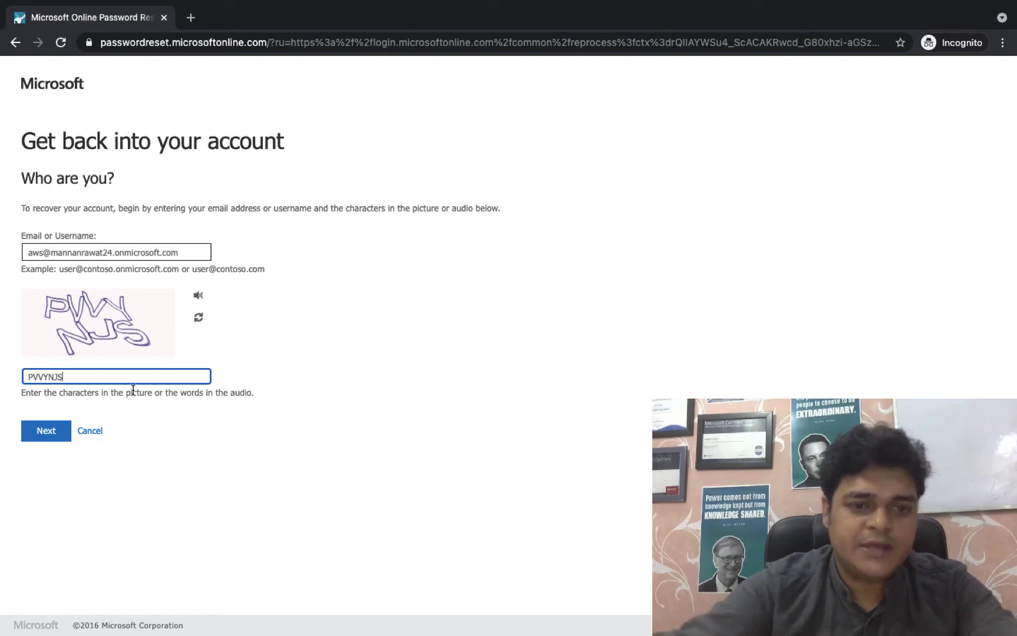
left_click(39, 430)
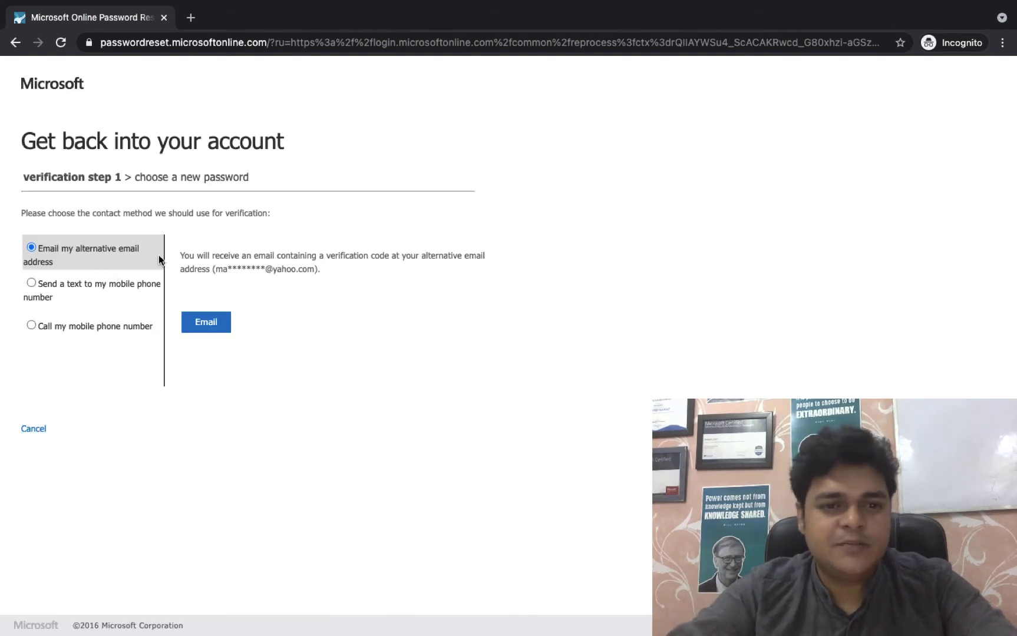
Step: Have the verification code emailed to the alternative address, then refresh the Yahoo Mail inbox
left_click(216, 324)
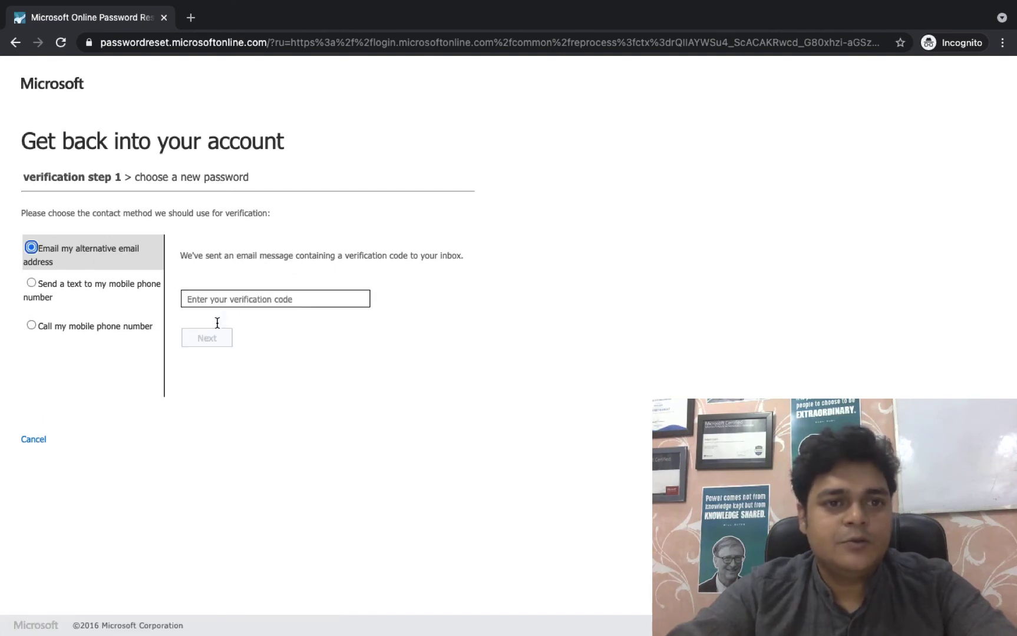
key("ctrl+Left")
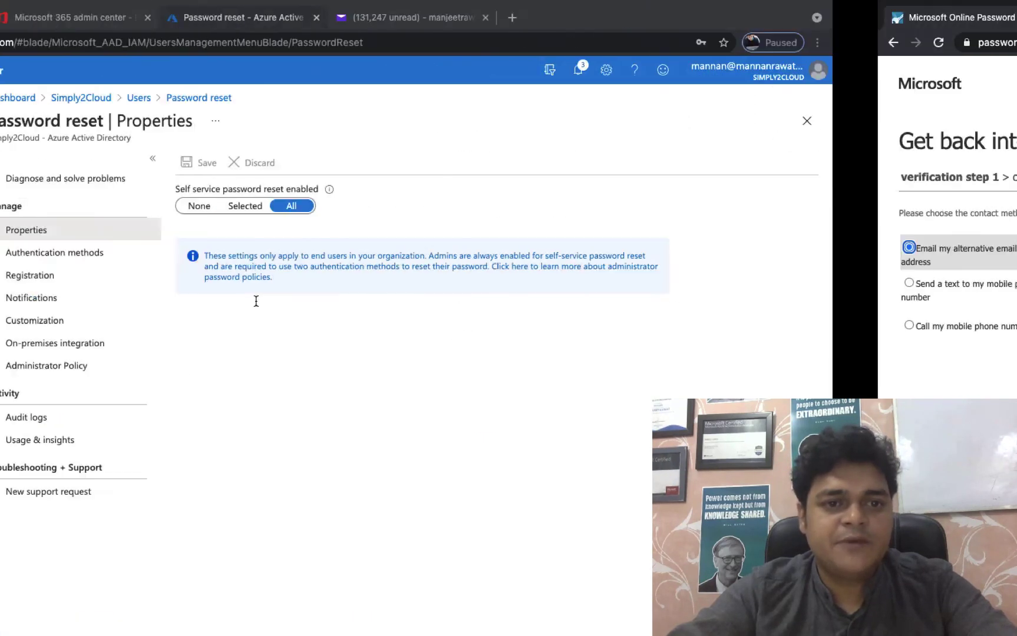
left_click(583, 13)
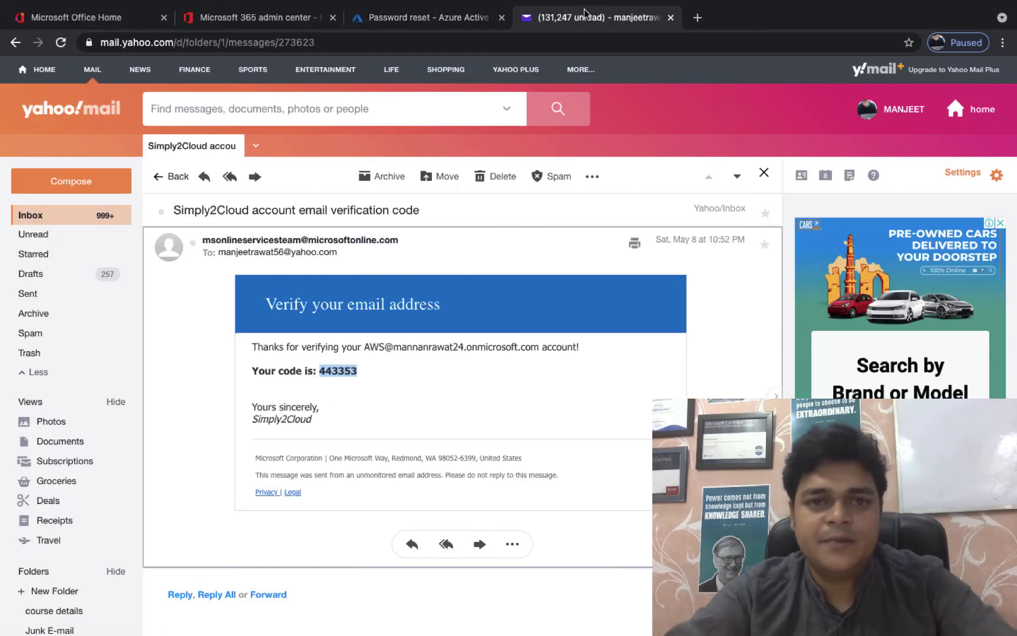
left_click(23, 217)
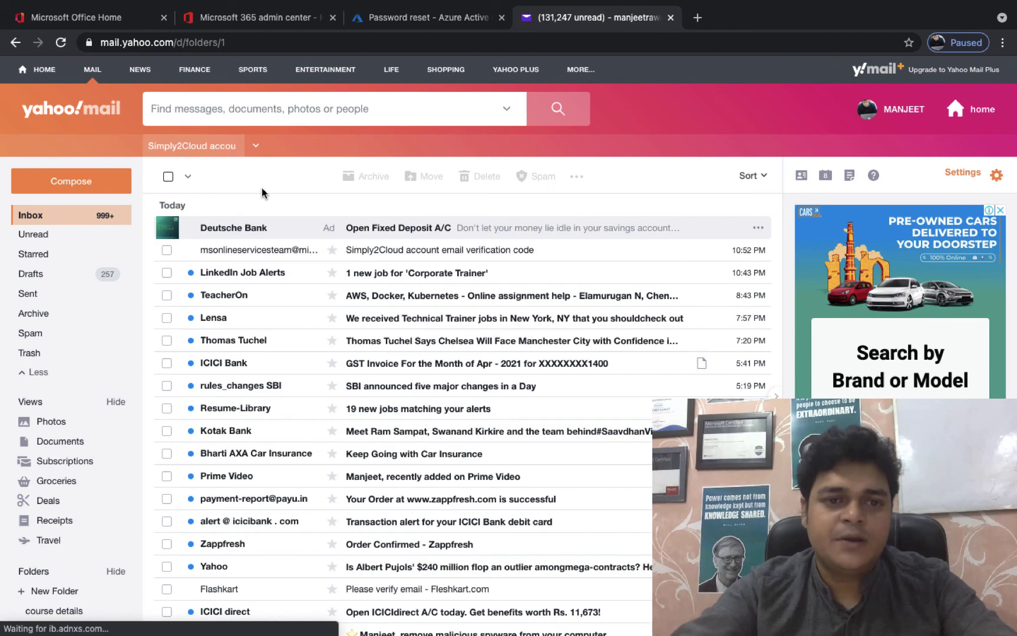
left_click(402, 40)
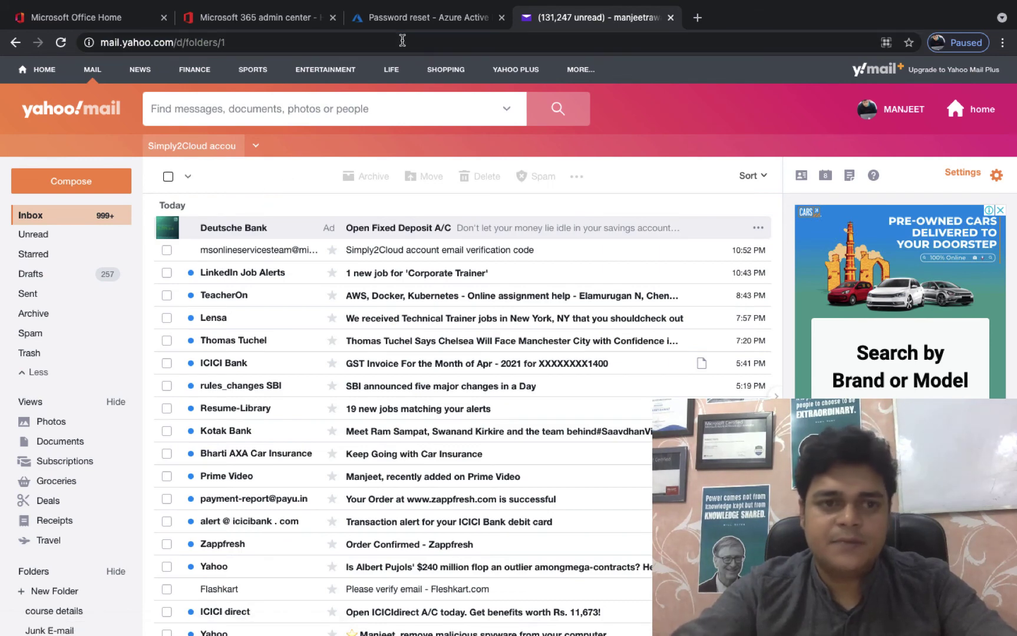
key("Return")
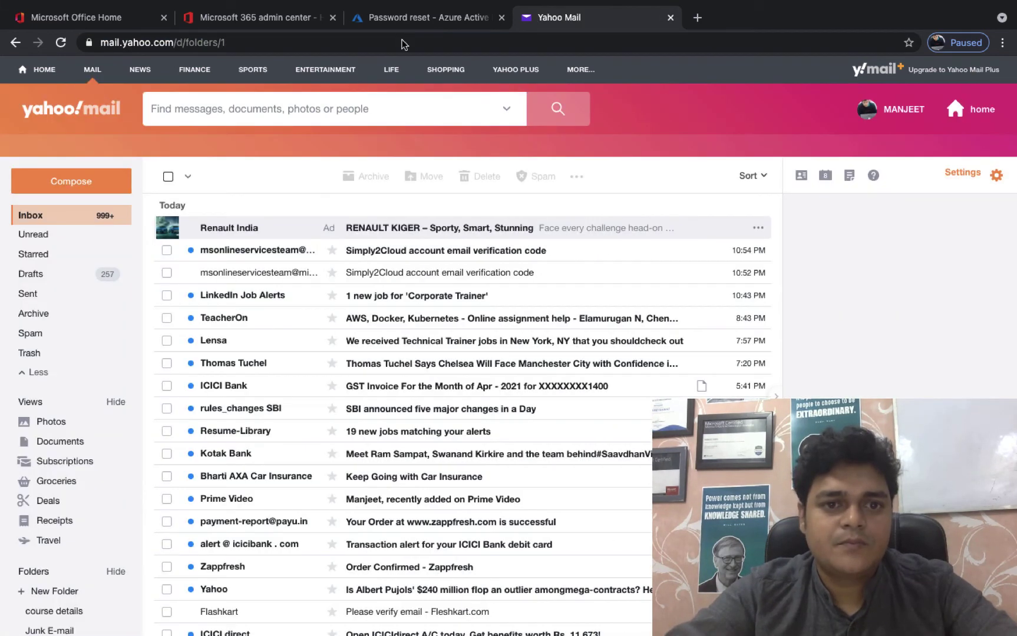
Step: Copy the code from the newest Simply2Cloud verification email and return to the reset page
left_click(412, 252)
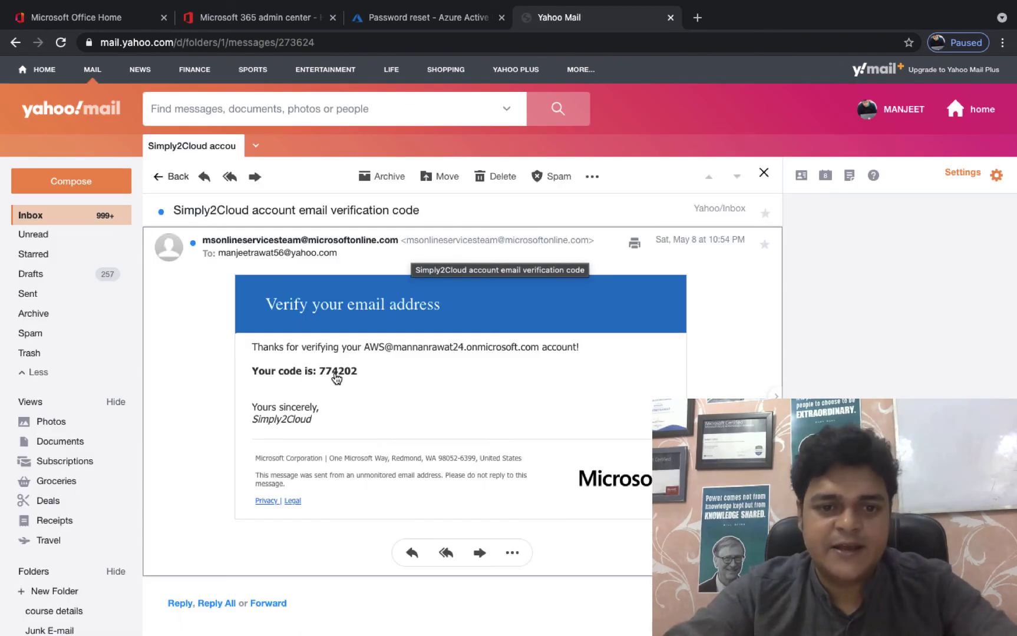
double_click(364, 374)
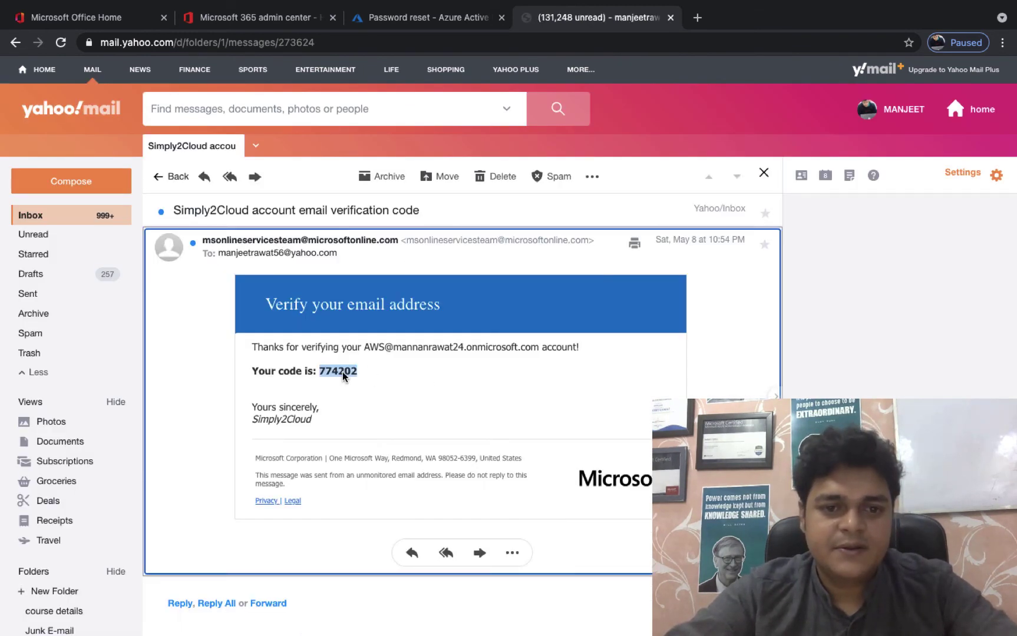
right_click(342, 372)
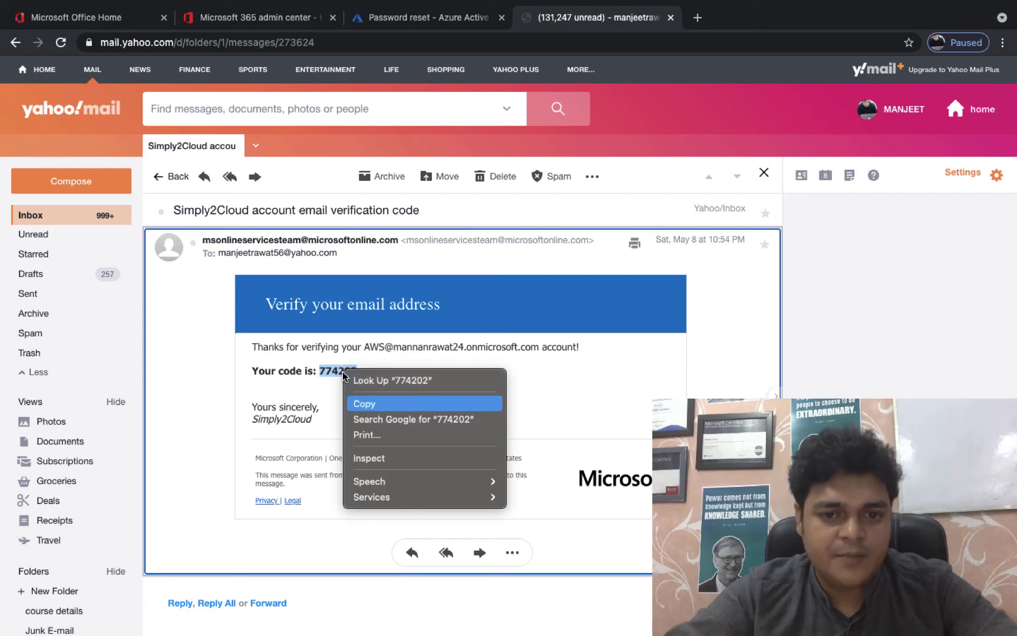
left_click(363, 404)
key("ctrl+Right")
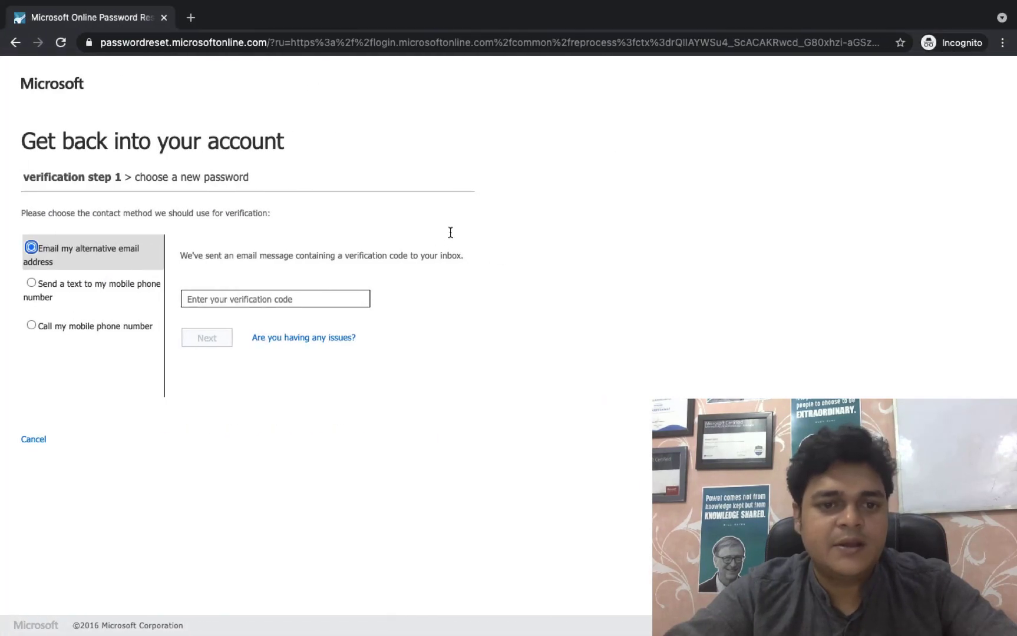
Step: Paste the emailed verification code and submit it
right_click(257, 291)
left_click(287, 396)
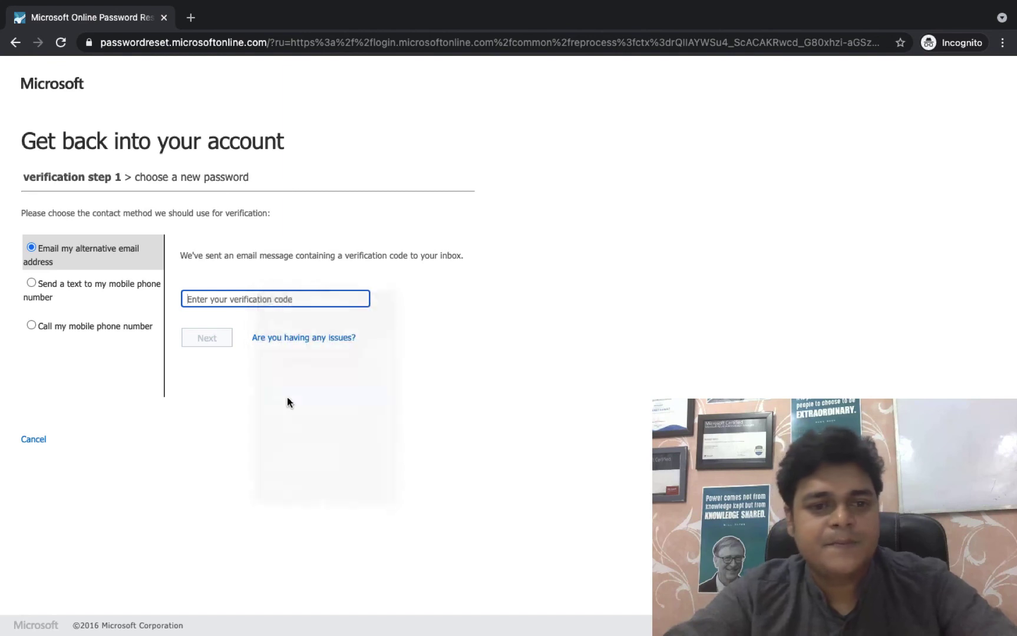
key("Return")
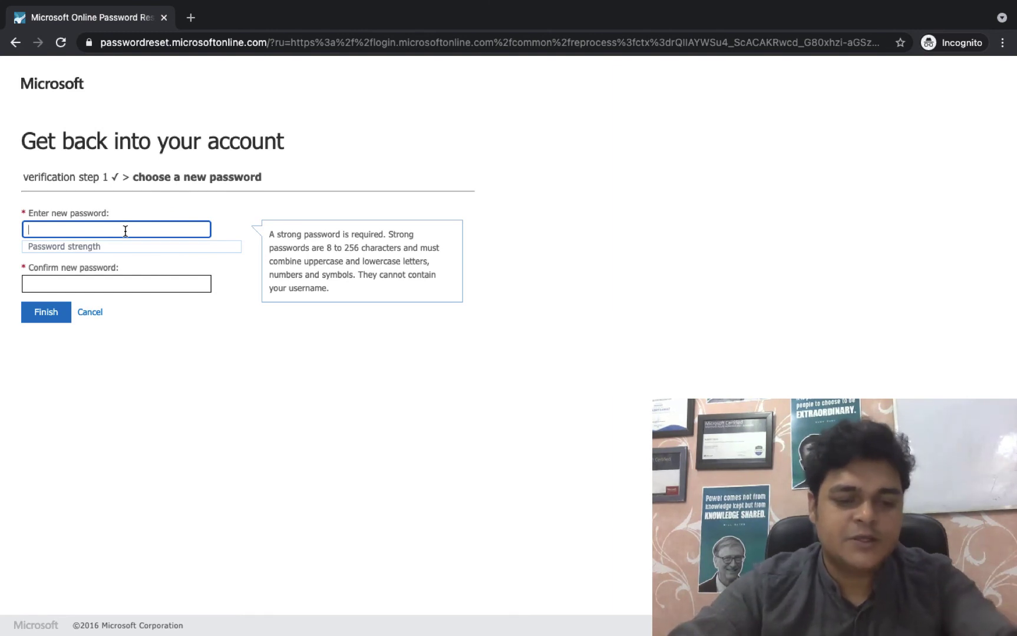
Step: Enter and confirm a new password, then retype it after the mismatch error
type("••")
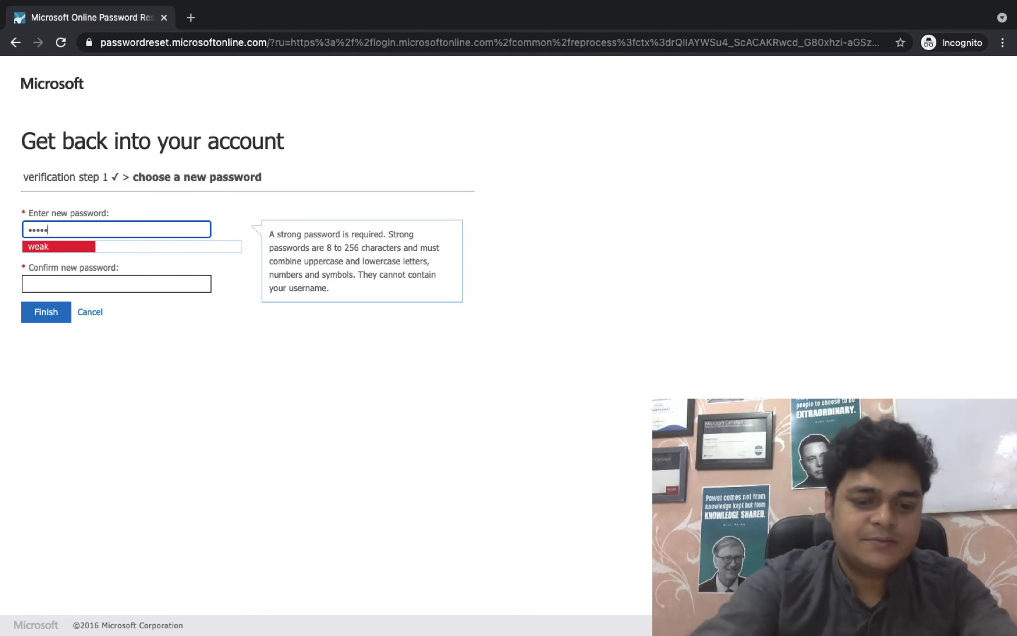
type("••••••••")
key("Tab")
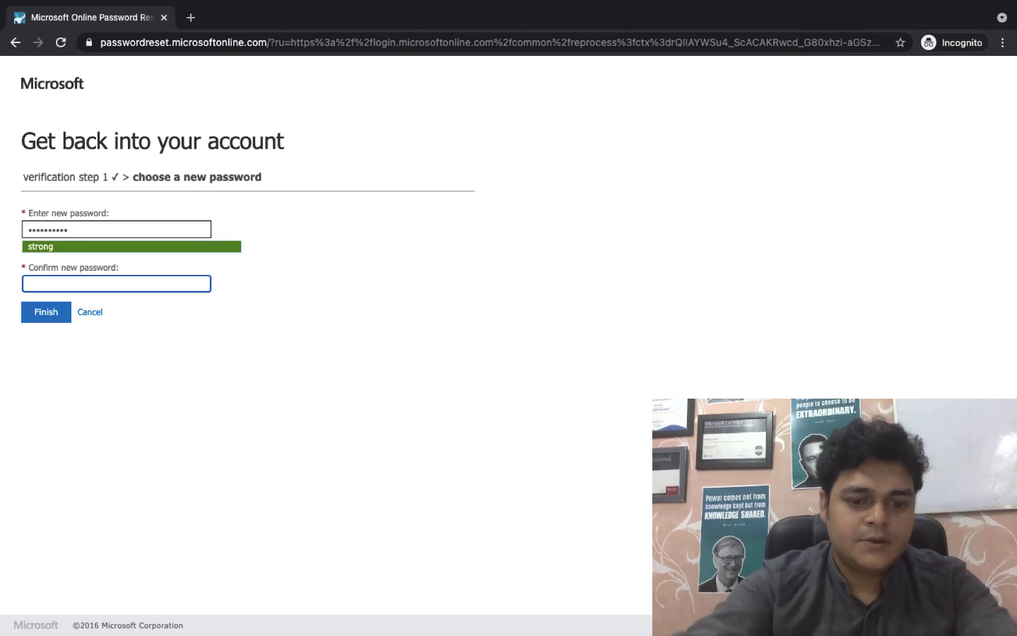
type("•••••••••••")
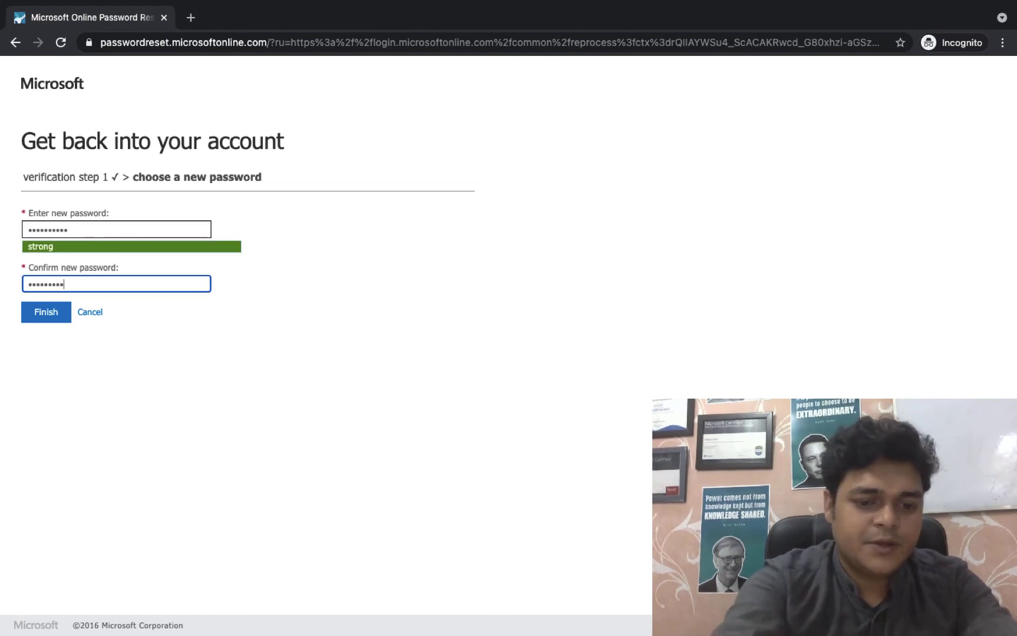
left_click(67, 310)
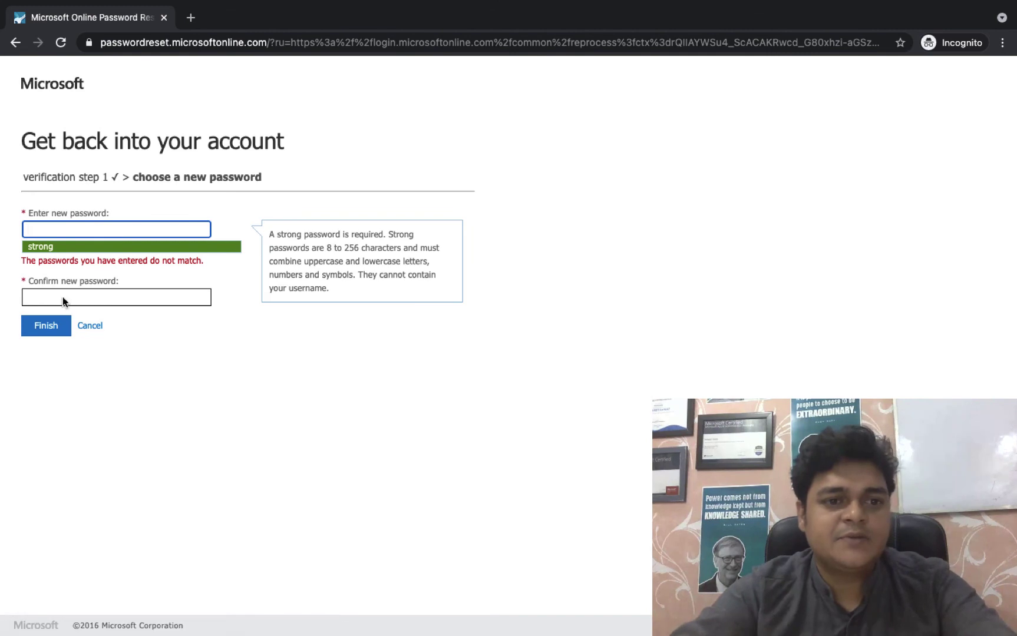
left_click(68, 234)
type("••••••")
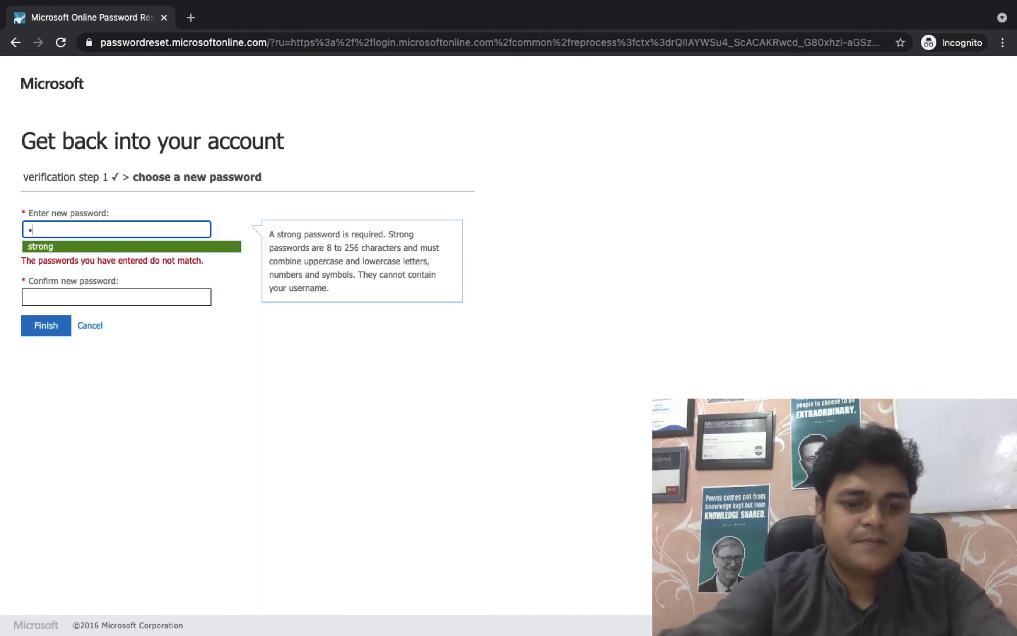
type("••••")
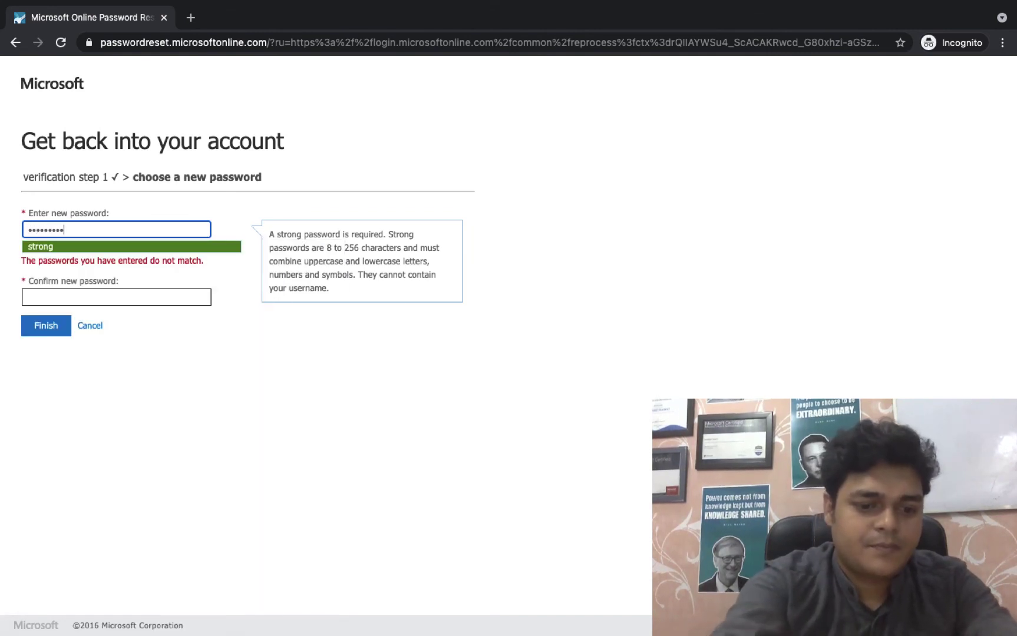
key("Return")
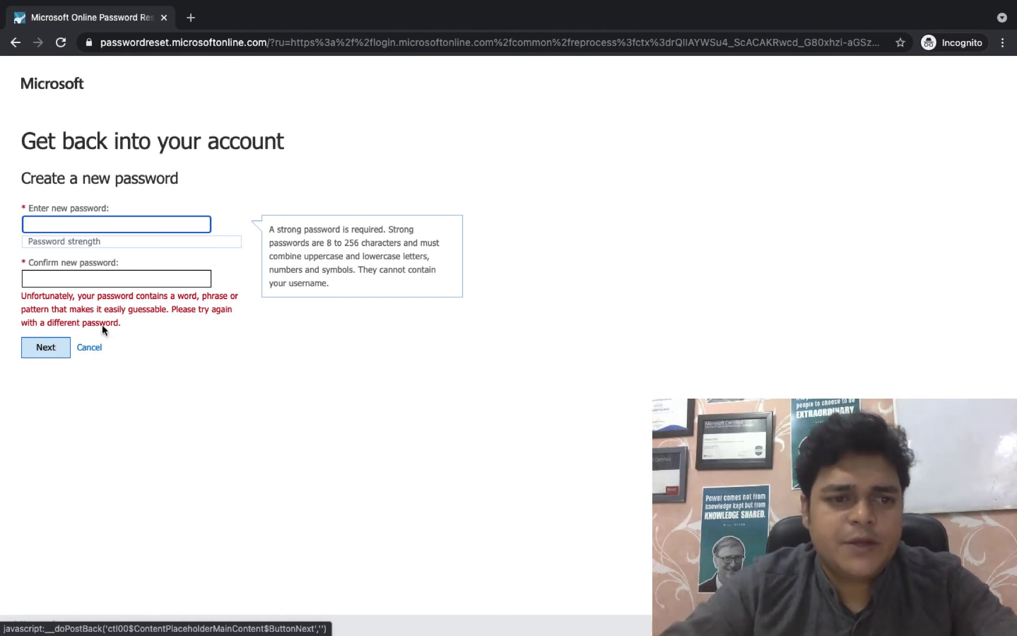
Step: Enter a different strong password in both password fields and submit to complete the reset
left_click(112, 225)
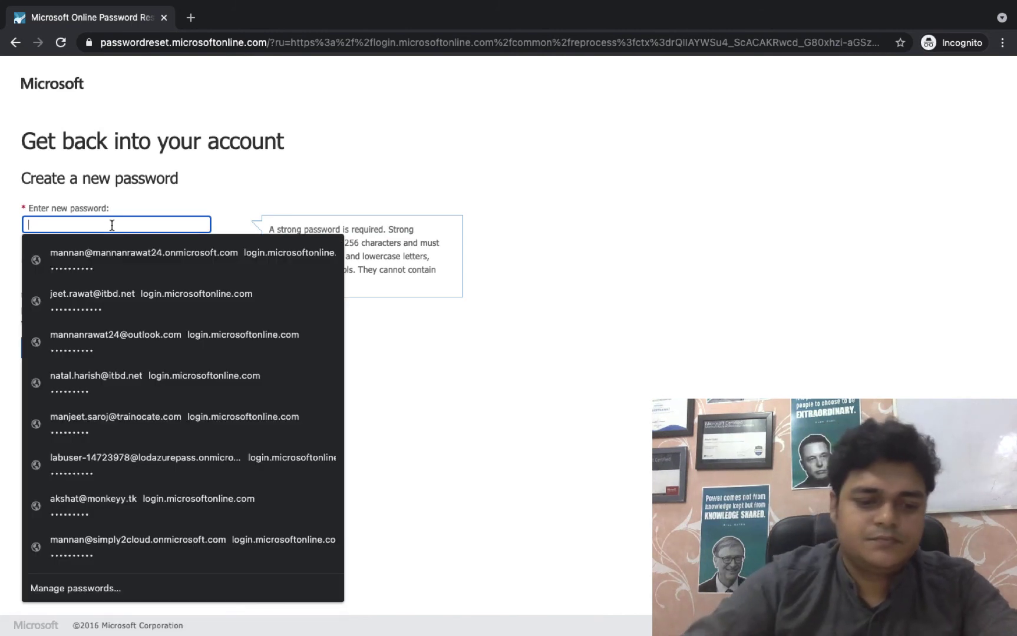
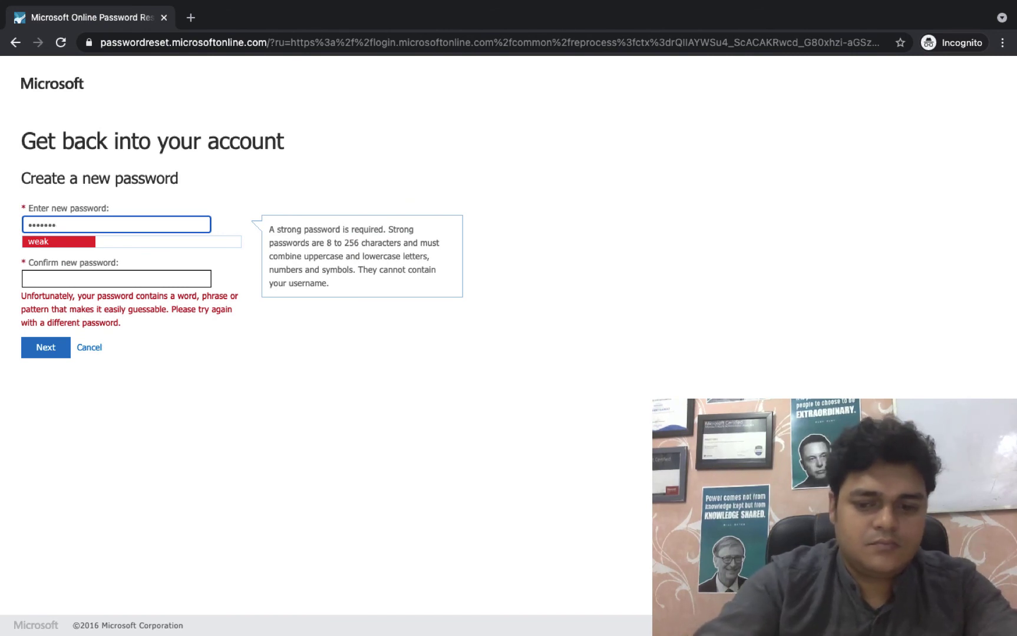
left_click(116, 279)
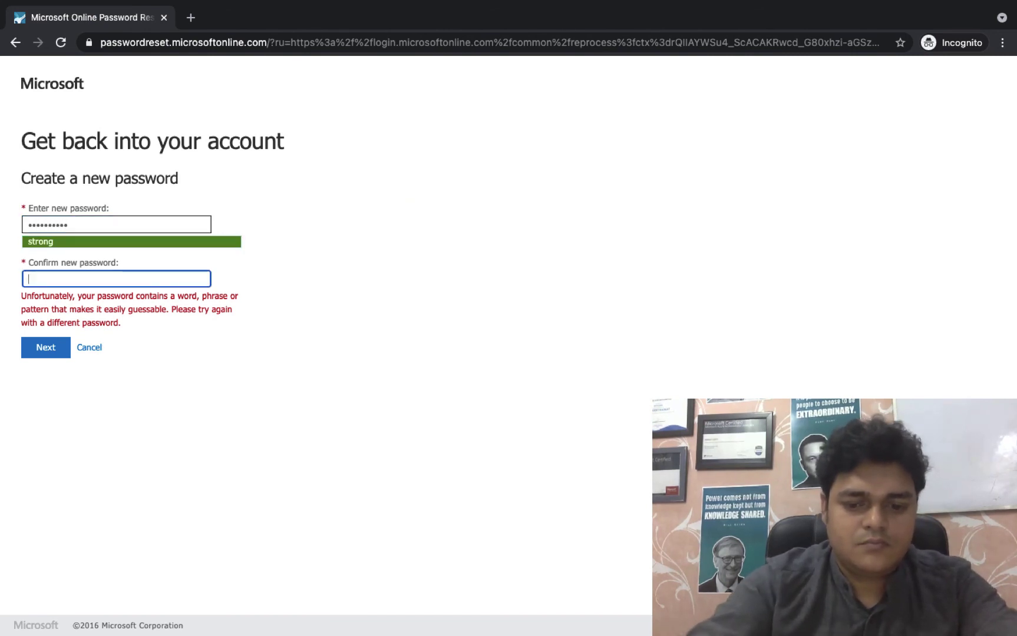
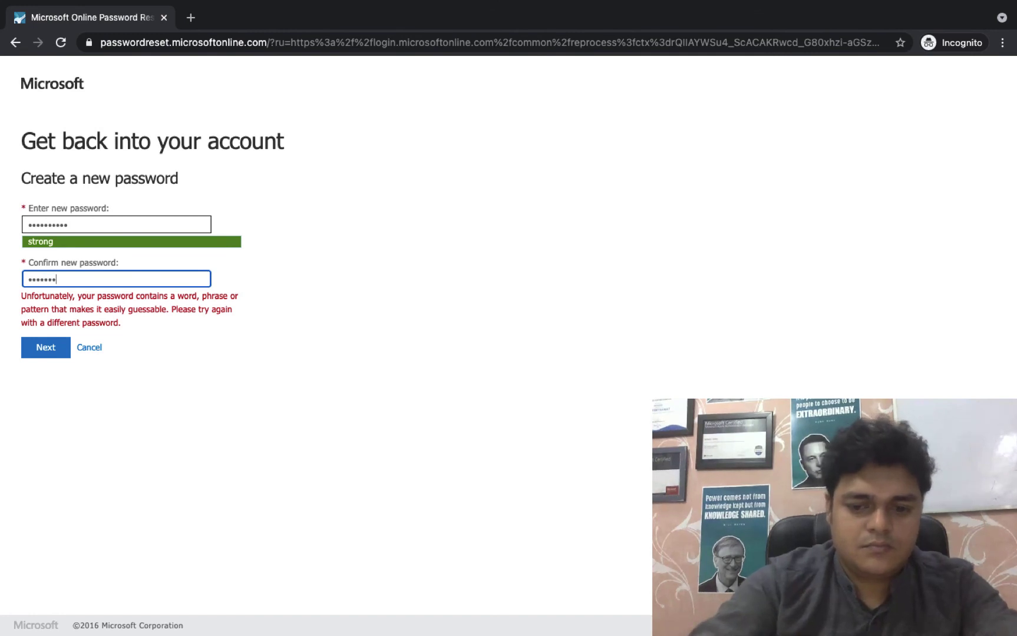
left_click(44, 349)
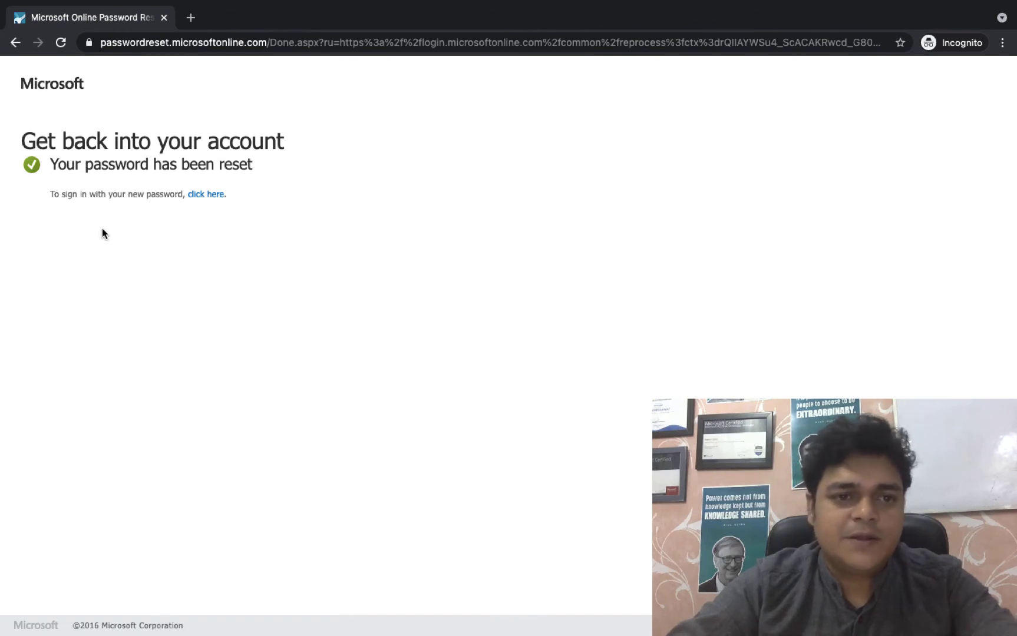
Step: Sign in as the AWS user with the newly reset password
left_click(206, 200)
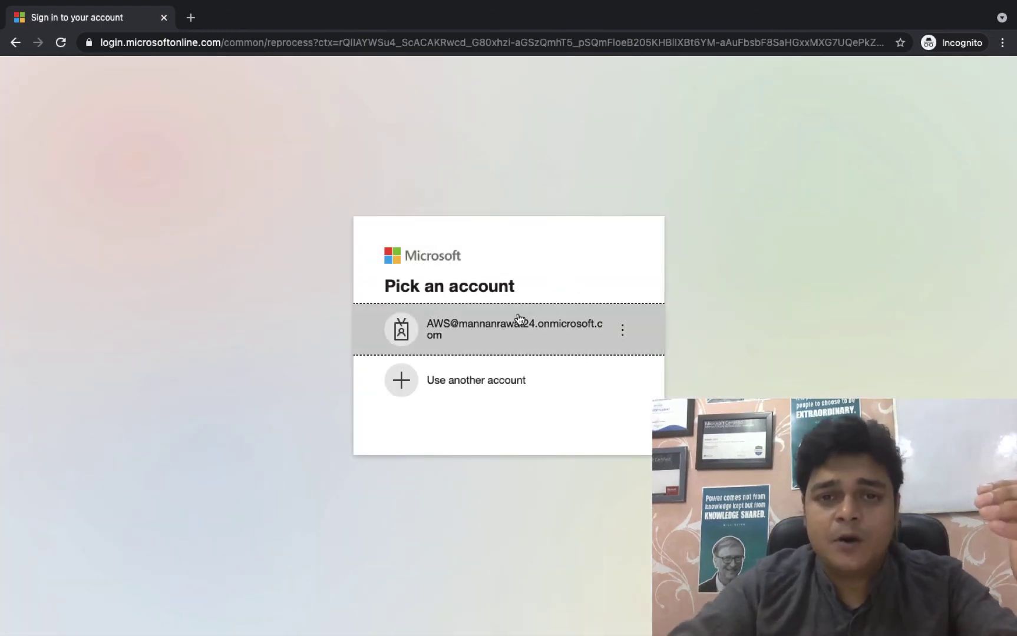
left_click(518, 318)
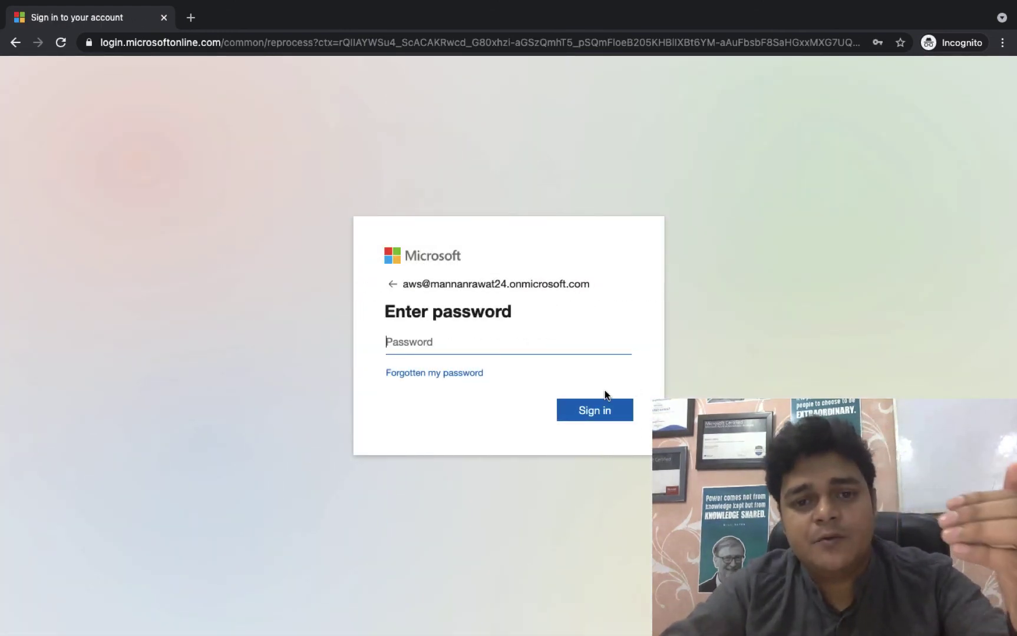
type("•••")
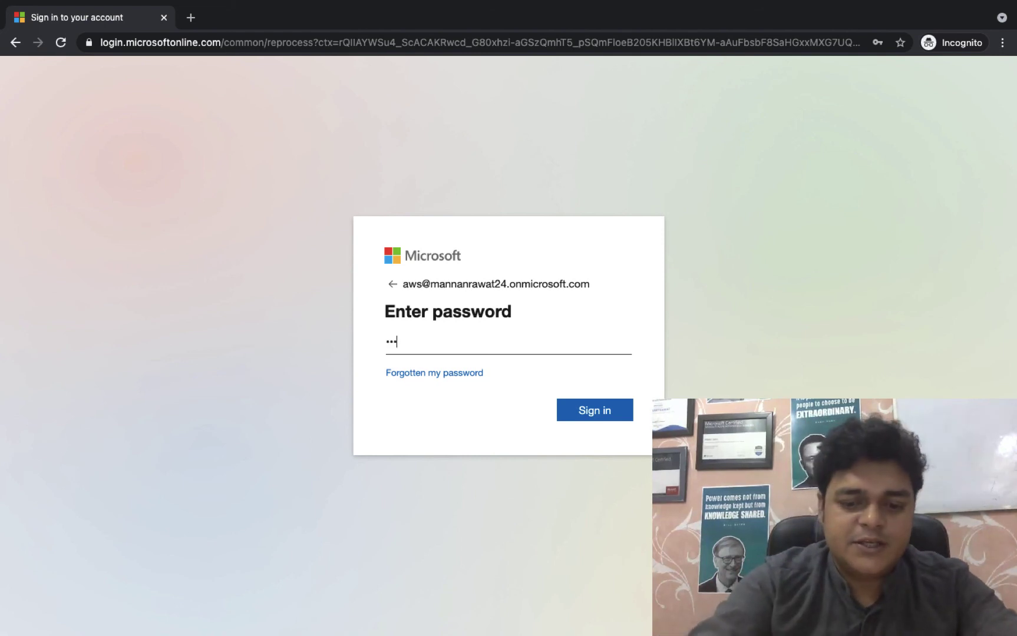
type("••••••")
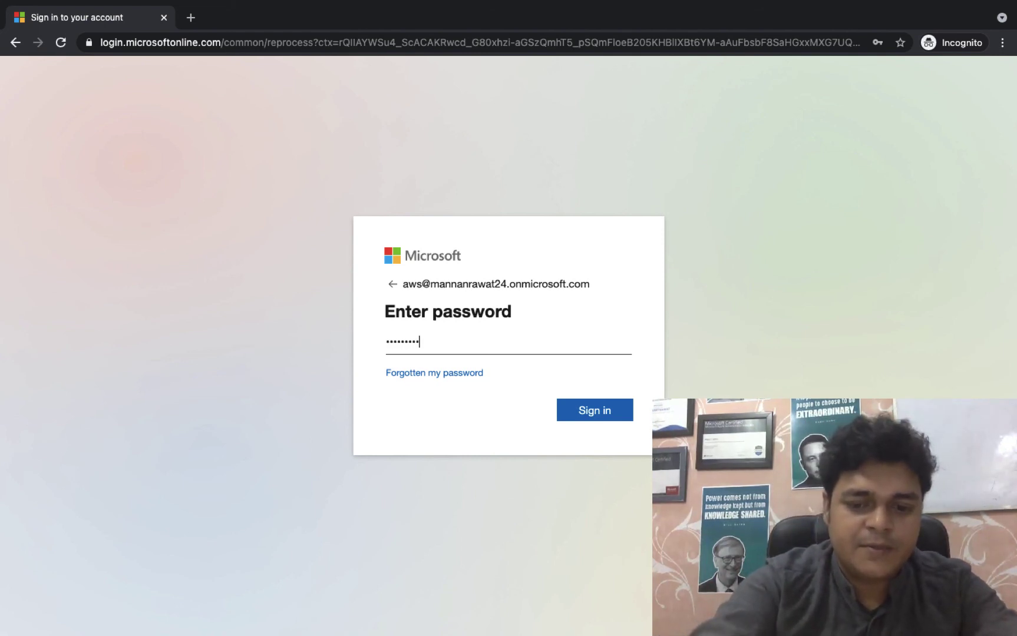
type("•")
key("Return")
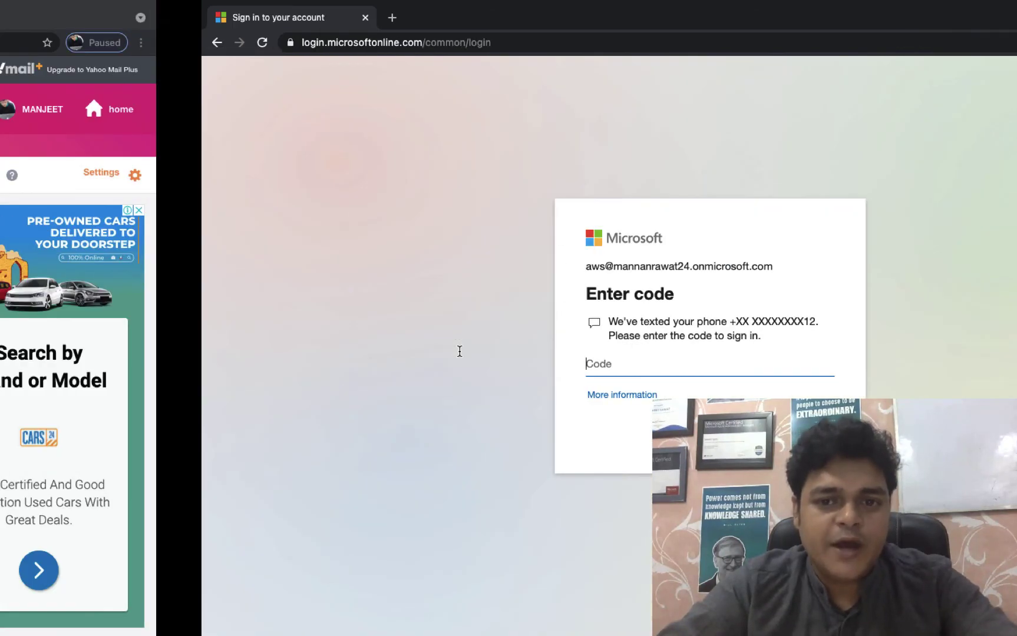
Step: Enter the texted sign-in code, verify it, and choose to stay signed in
key("ctrl+Left")
key("ctrl+Left")
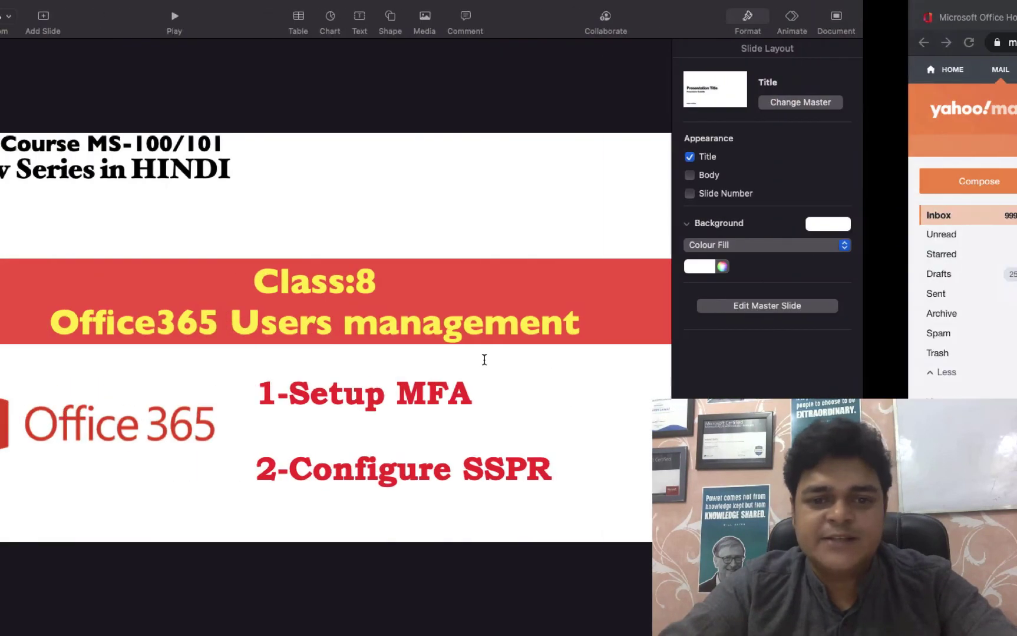
key("ctrl+Right")
key("ctrl+Right")
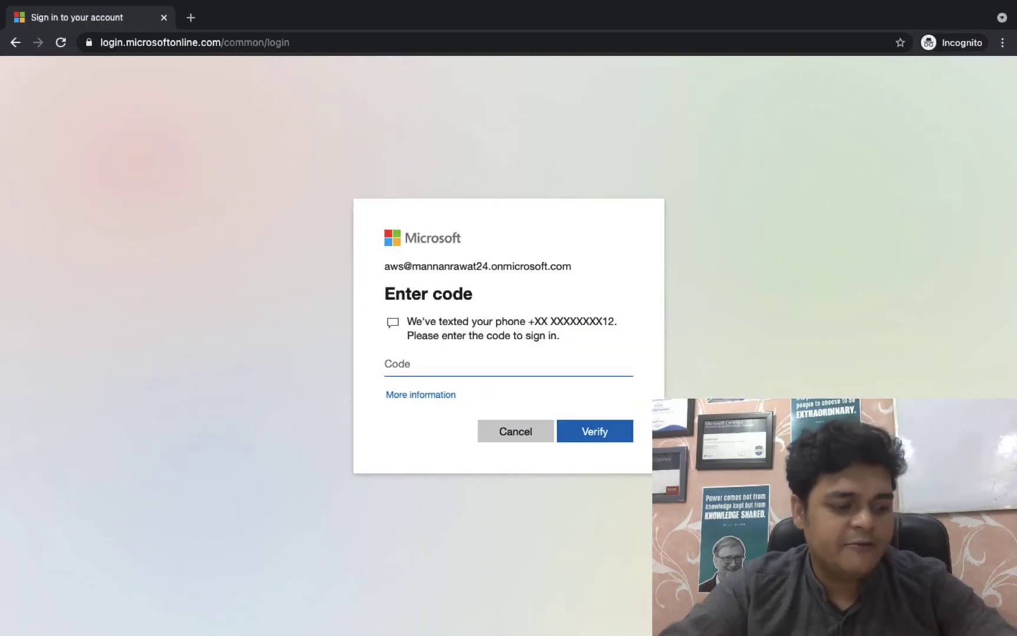
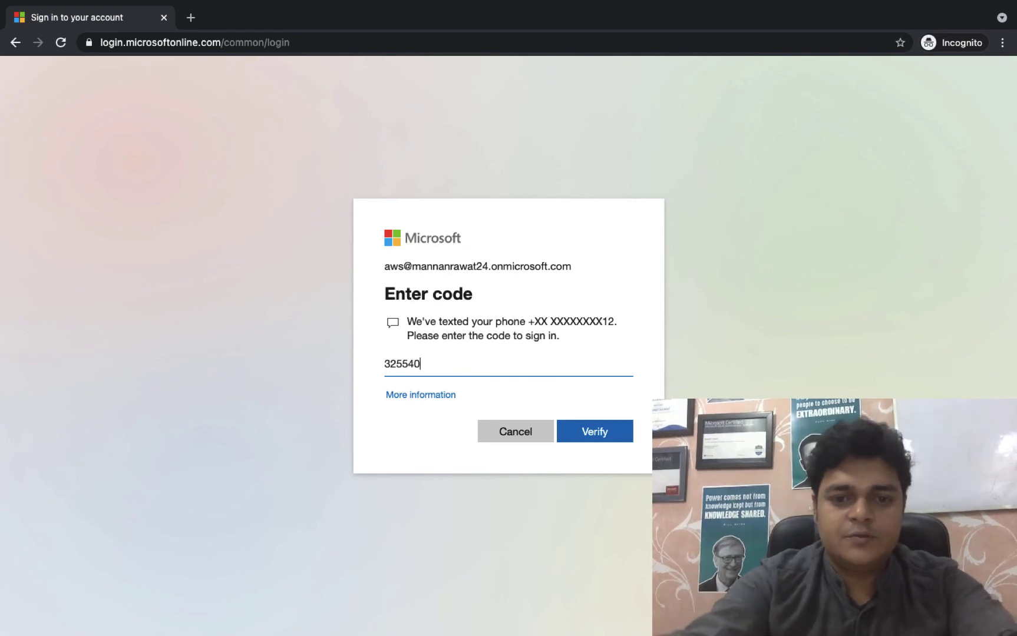
left_click(596, 430)
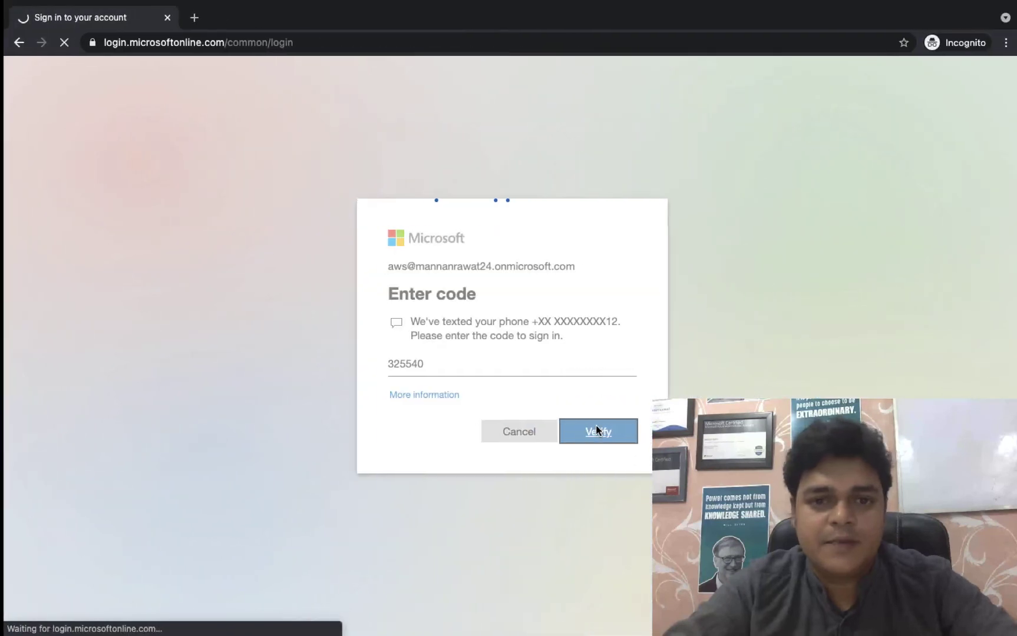
left_click(596, 430)
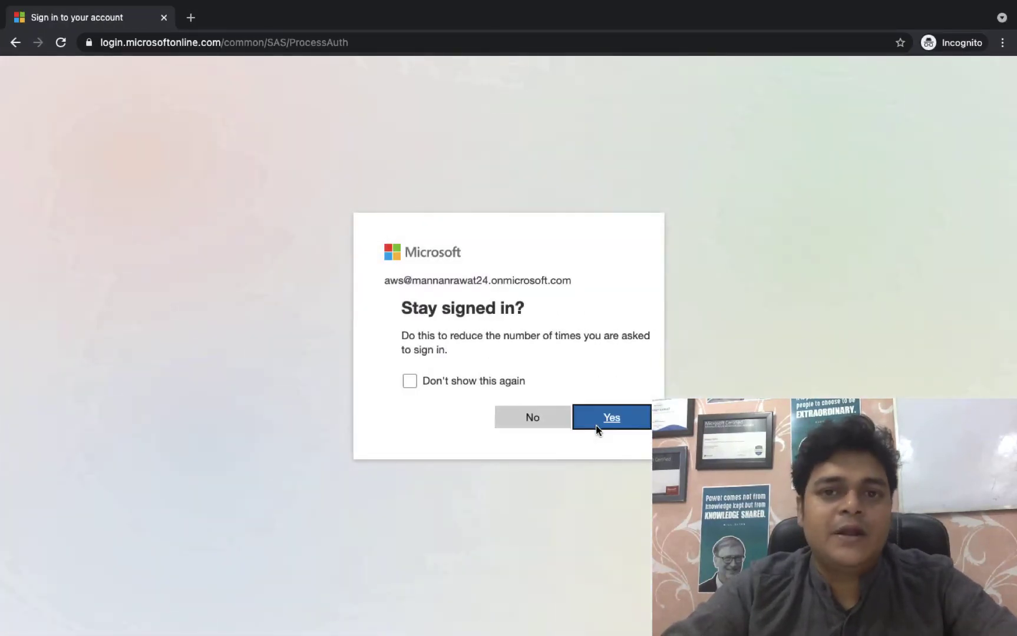
left_click(595, 417)
Step: Move past the Keynote Class 8 slide to the drawing showing MFA and SSPR boxes
key("ctrl+Left")
key("ctrl+Left")
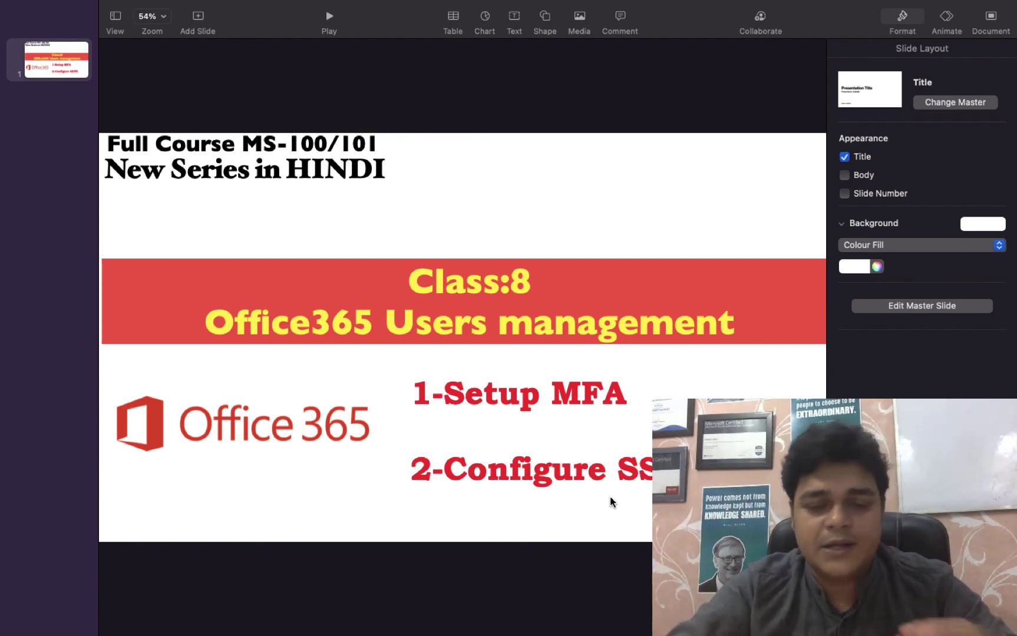
key("ctrl+Left")
key("ctrl+Left")
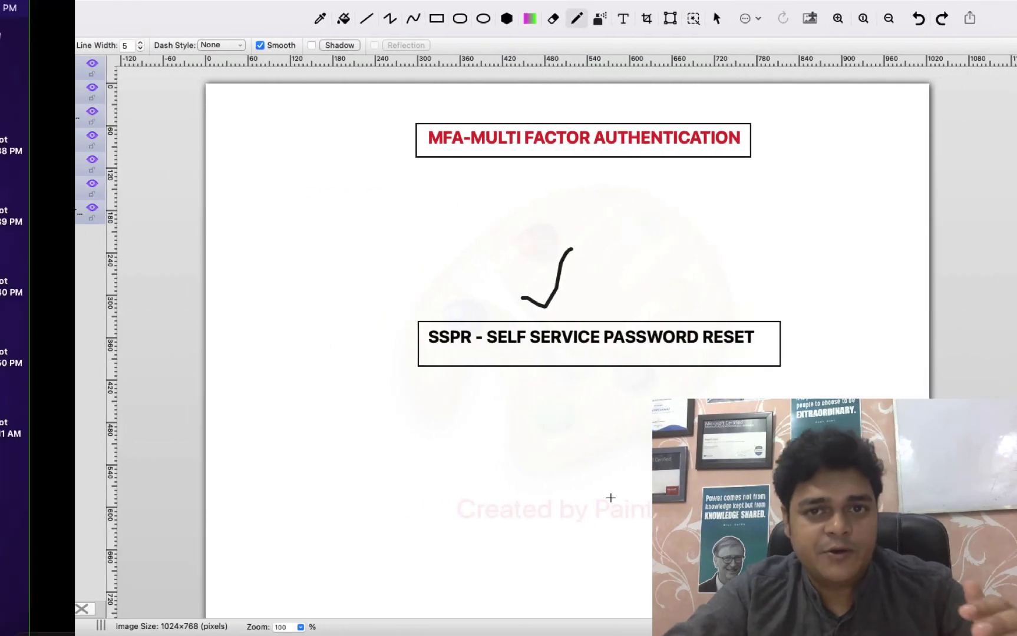